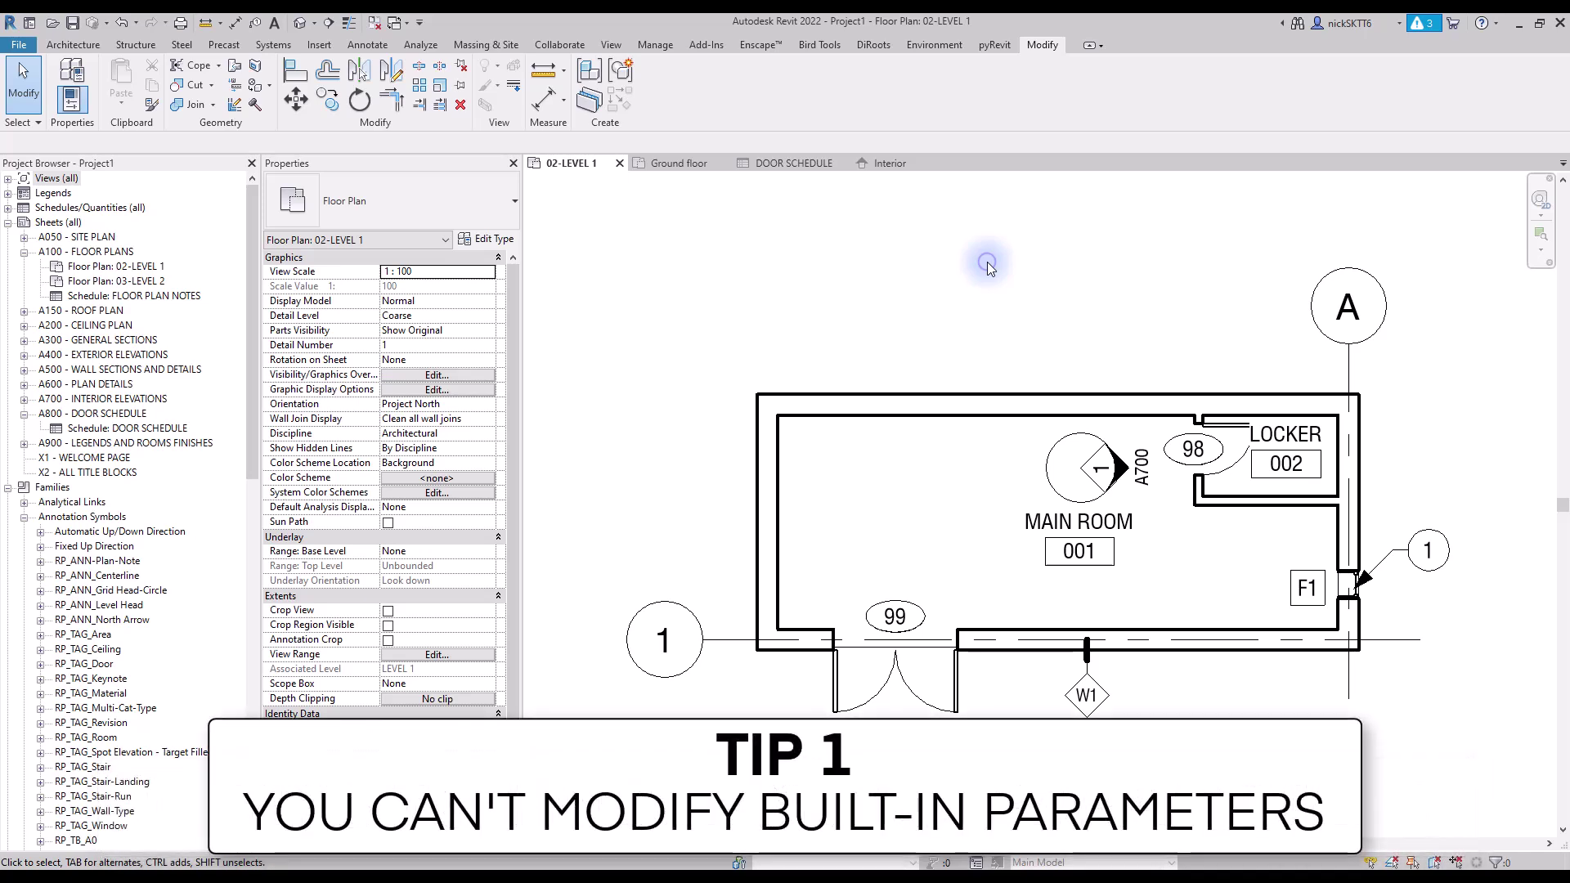
Set the main room's left wall type to Manufacturer 'BOB INC' and Description 'AMAZING WALL'.
click(782, 468)
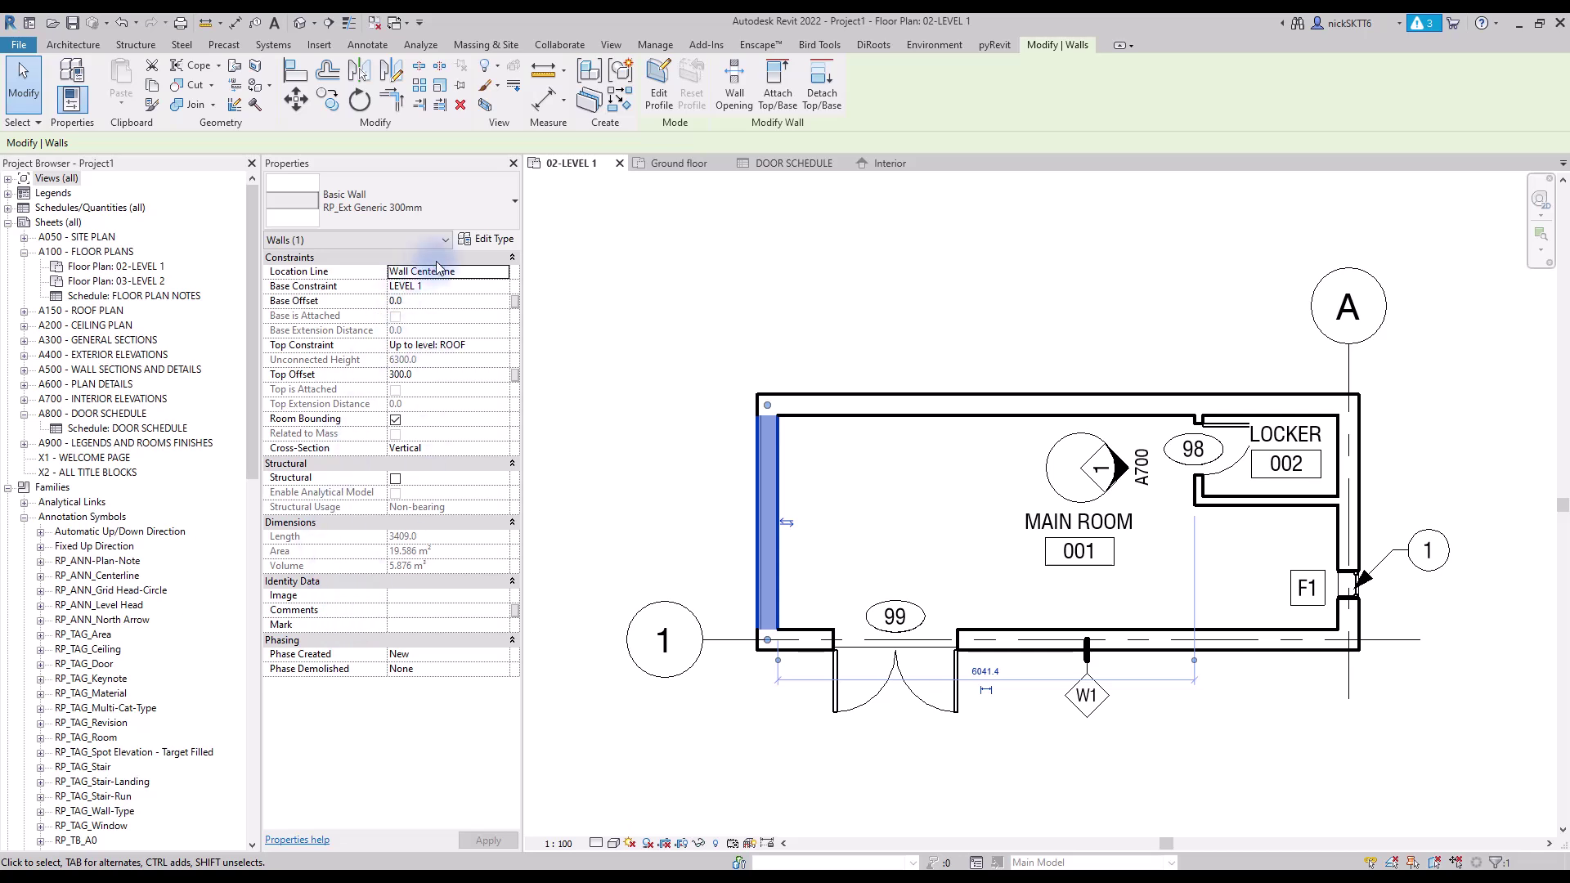
click(474, 241)
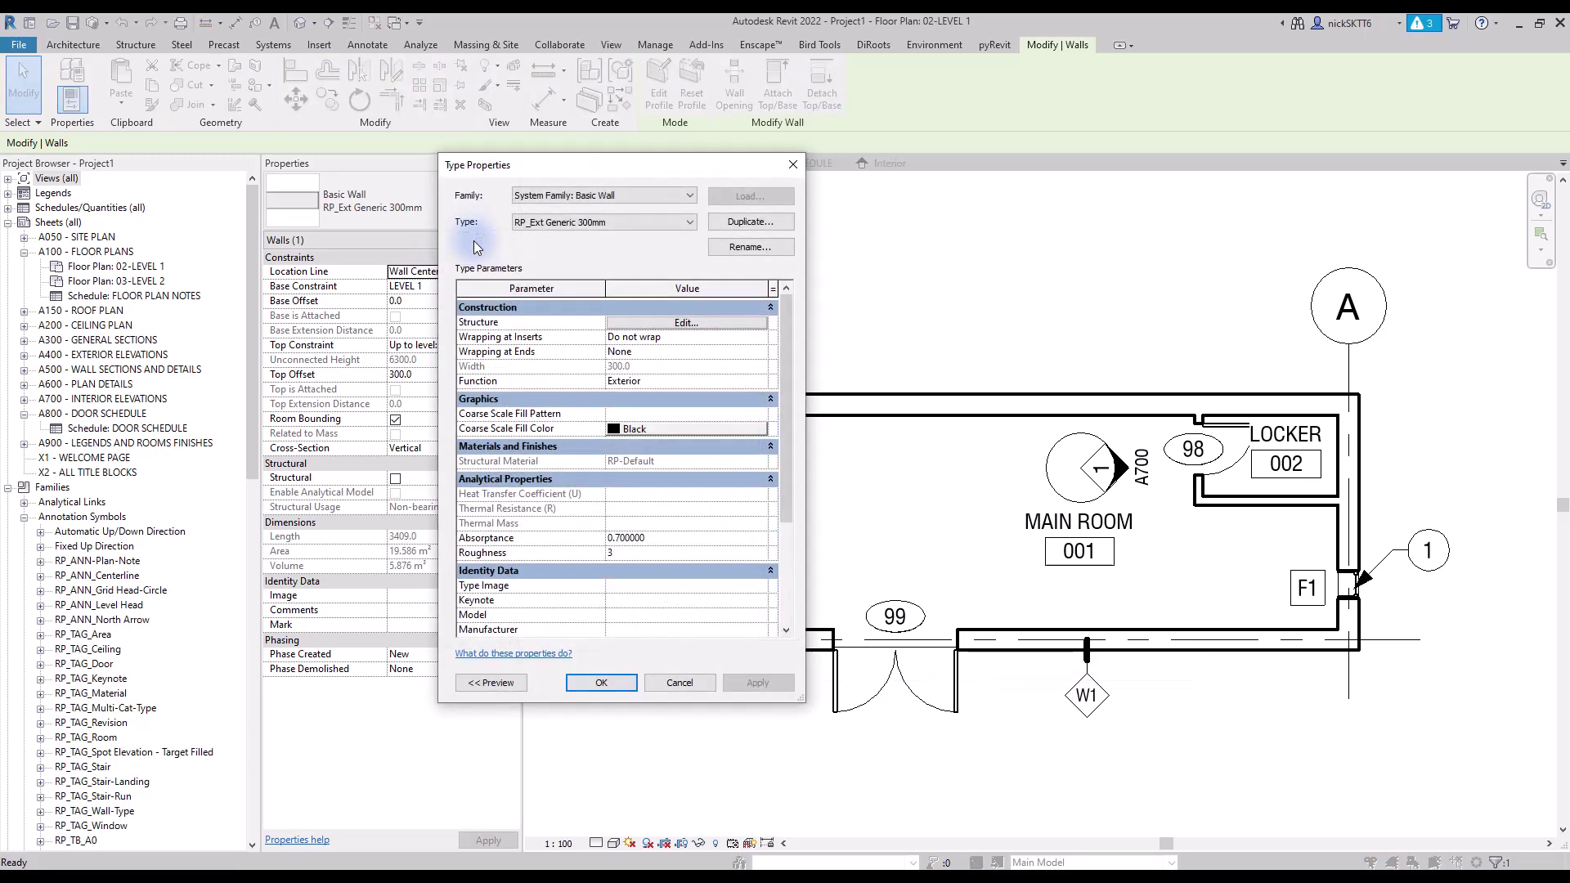
scroll(502, 544, down, 2)
click(621, 521)
text(BOB INC)
click(651, 567)
text(AMAZING WALL)
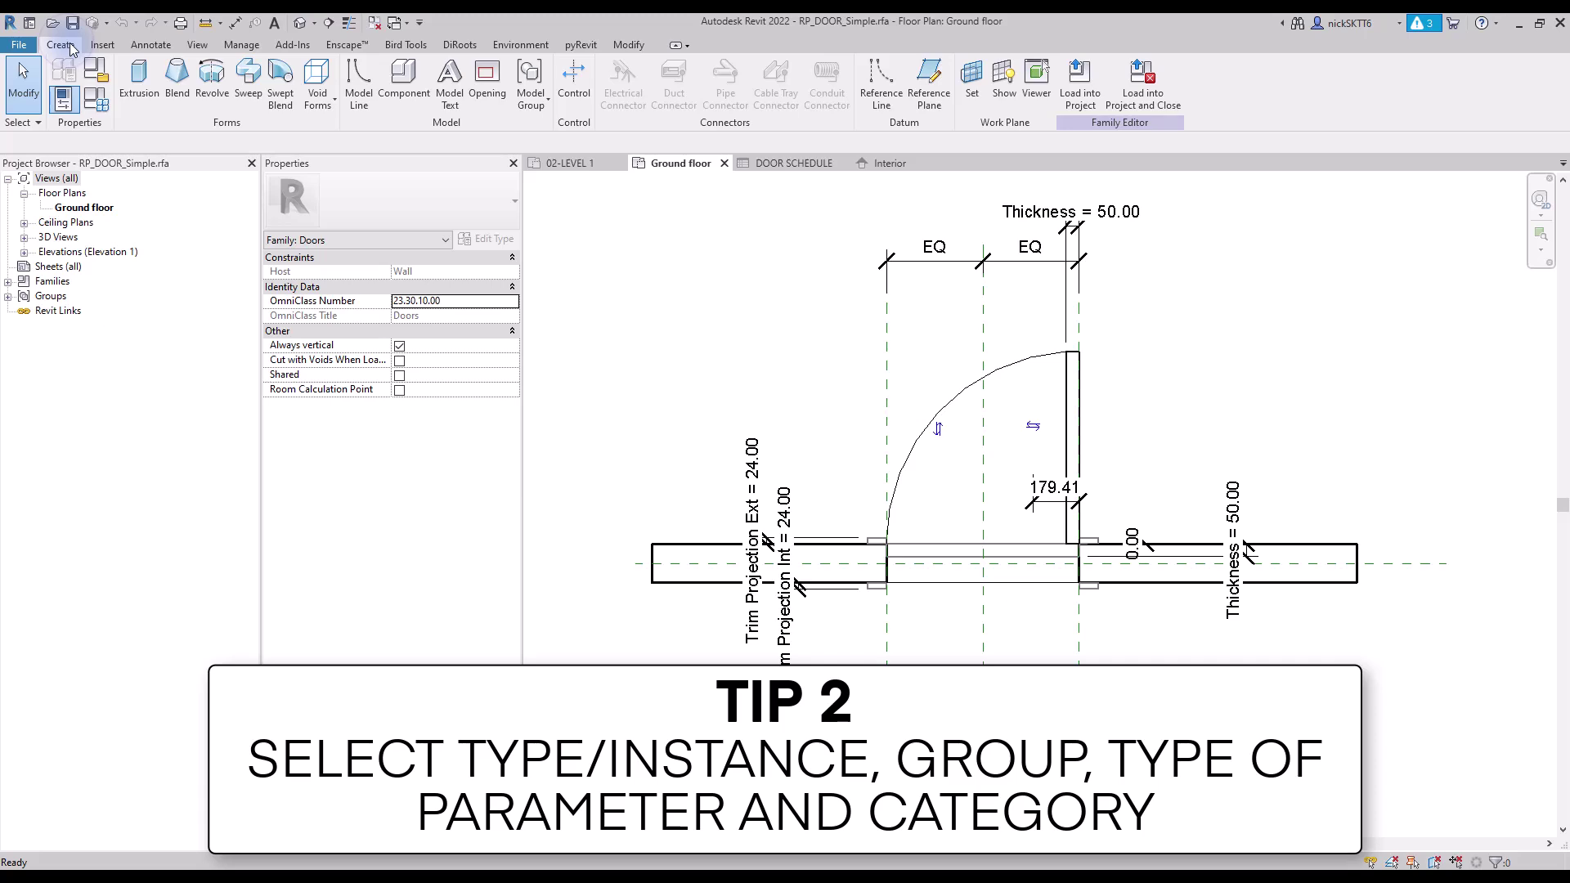
Create the door family parameter 'RP TEST PARAMETER' as a Text type grouped under Data.
click(96, 98)
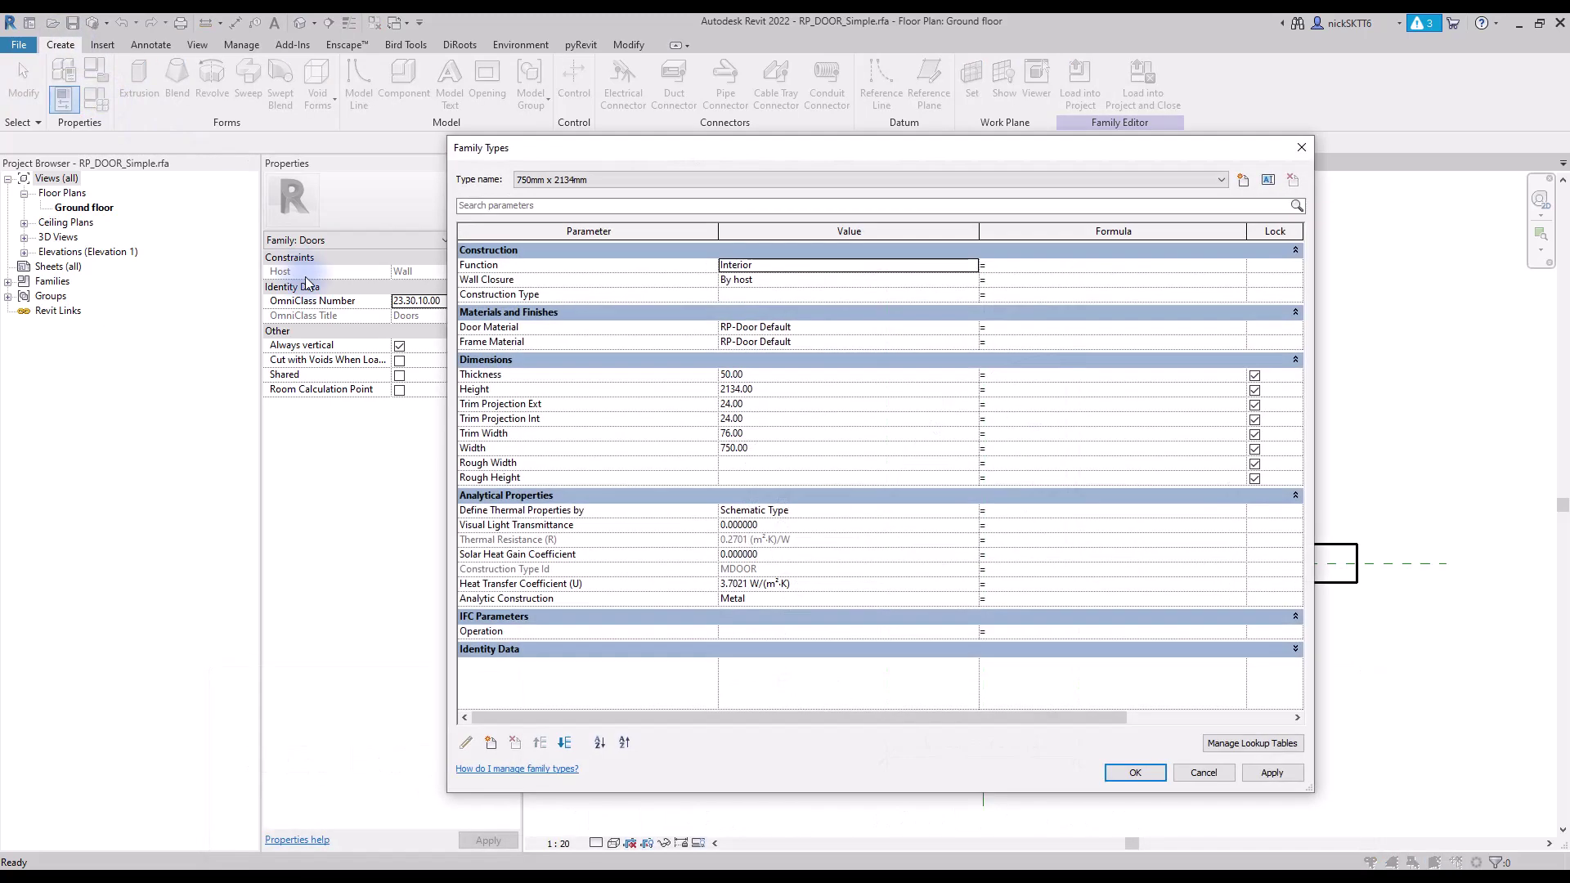
click(491, 742)
text(RP TEST PARAMETER)
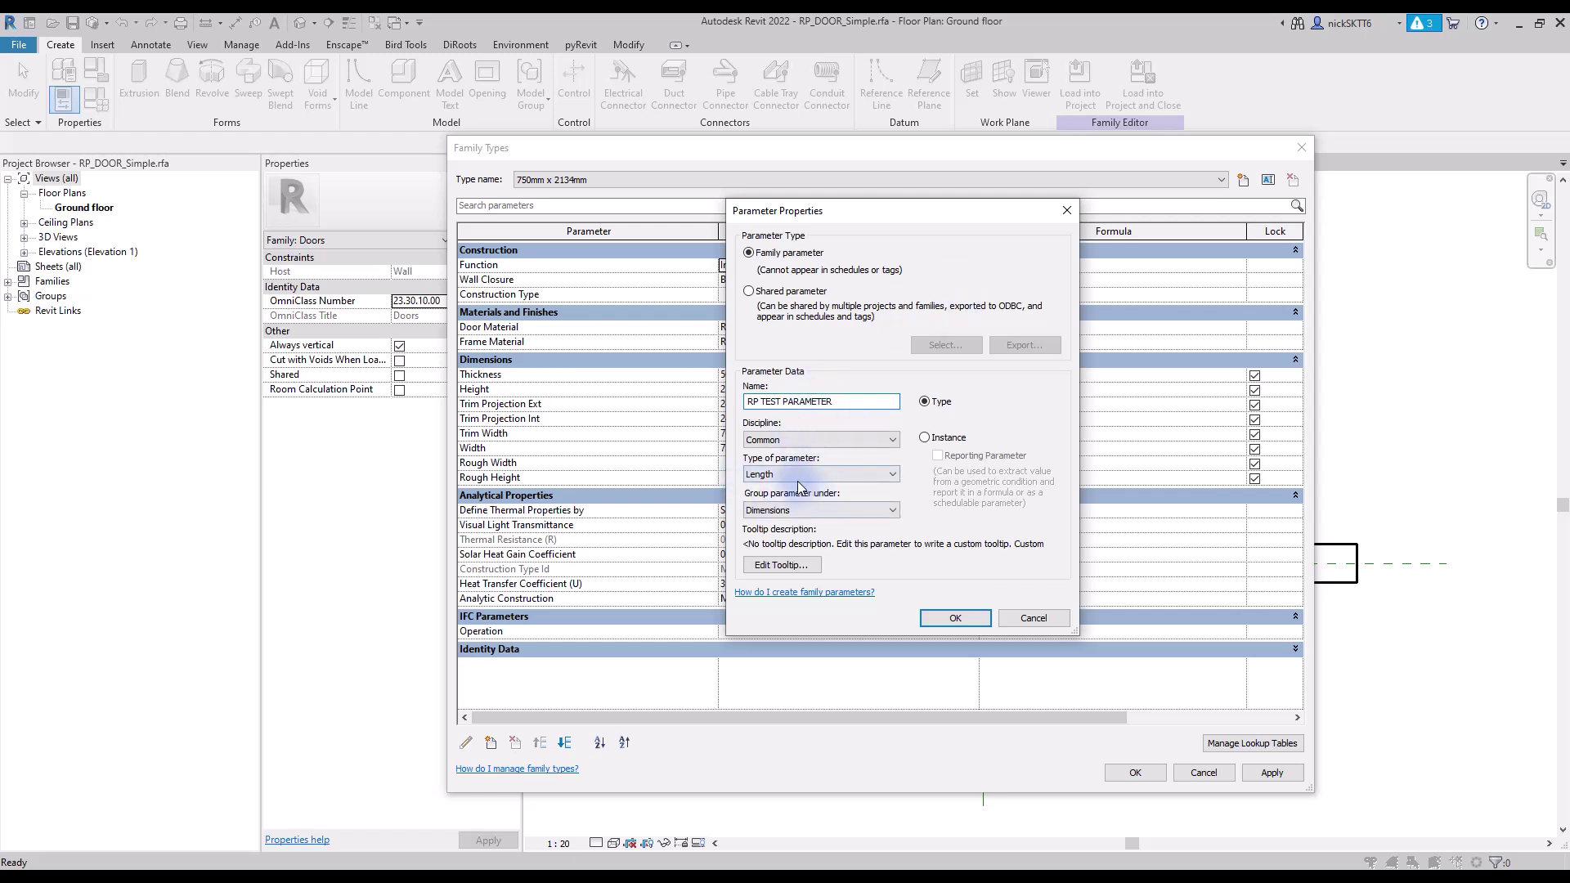
click(798, 475)
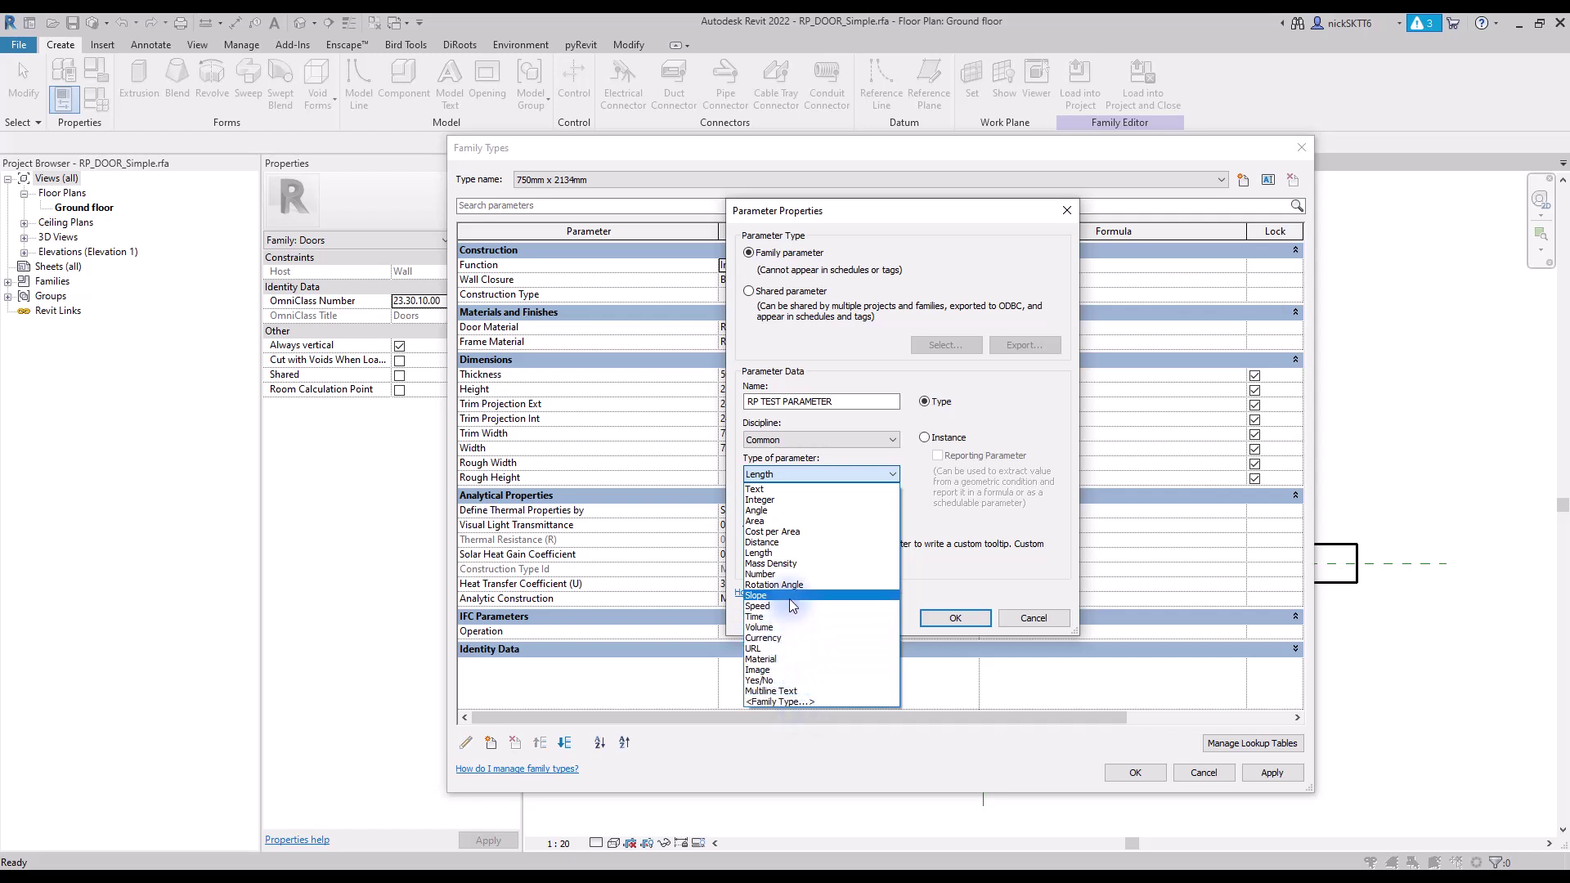
click(778, 490)
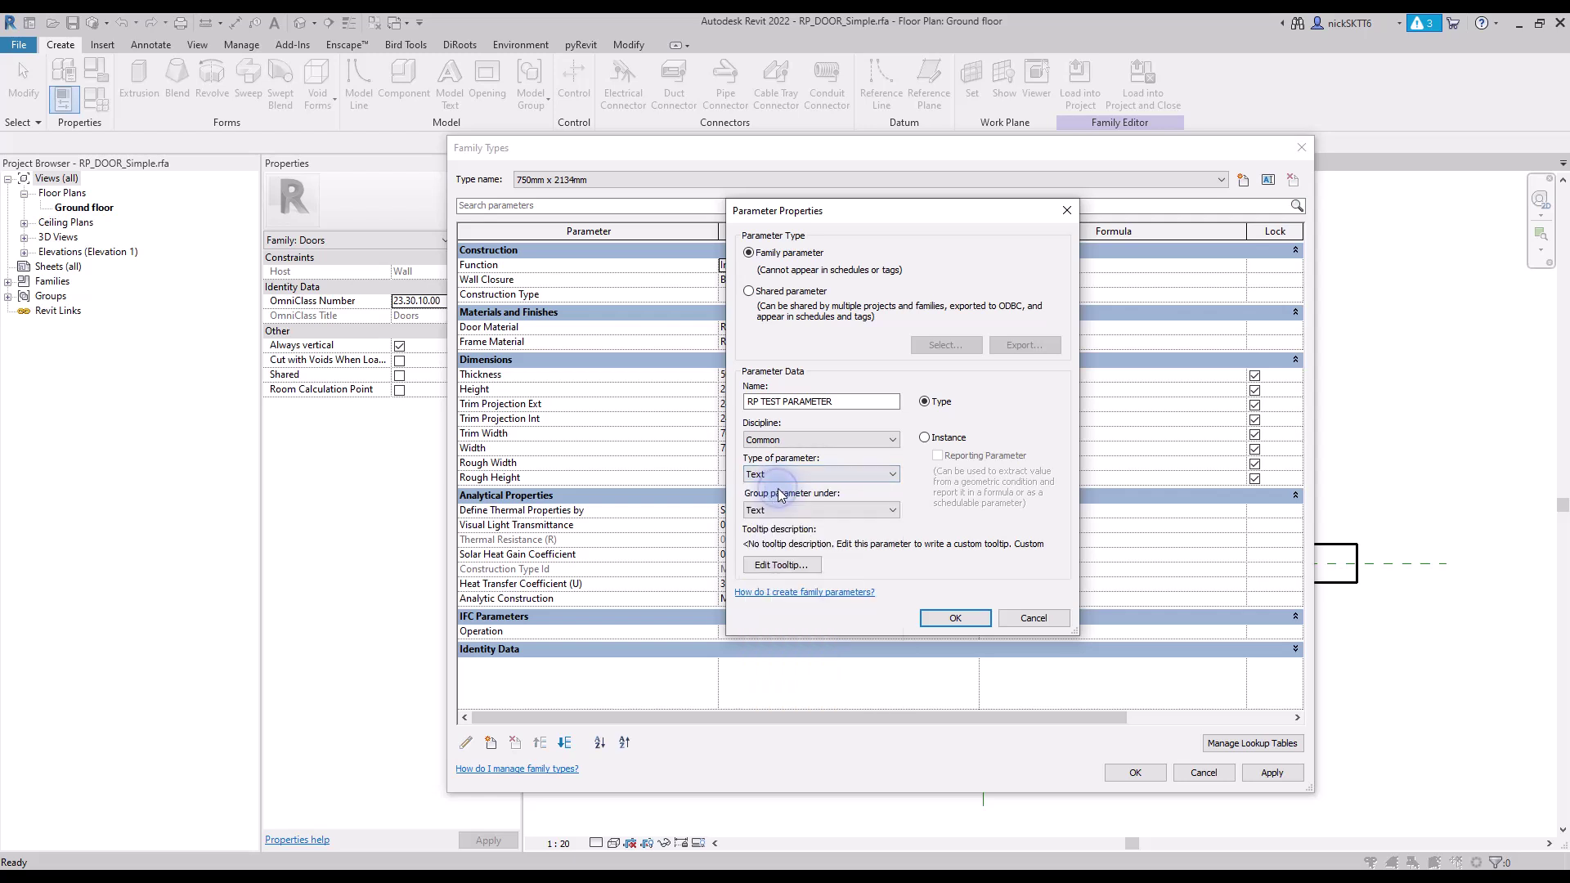
click(777, 509)
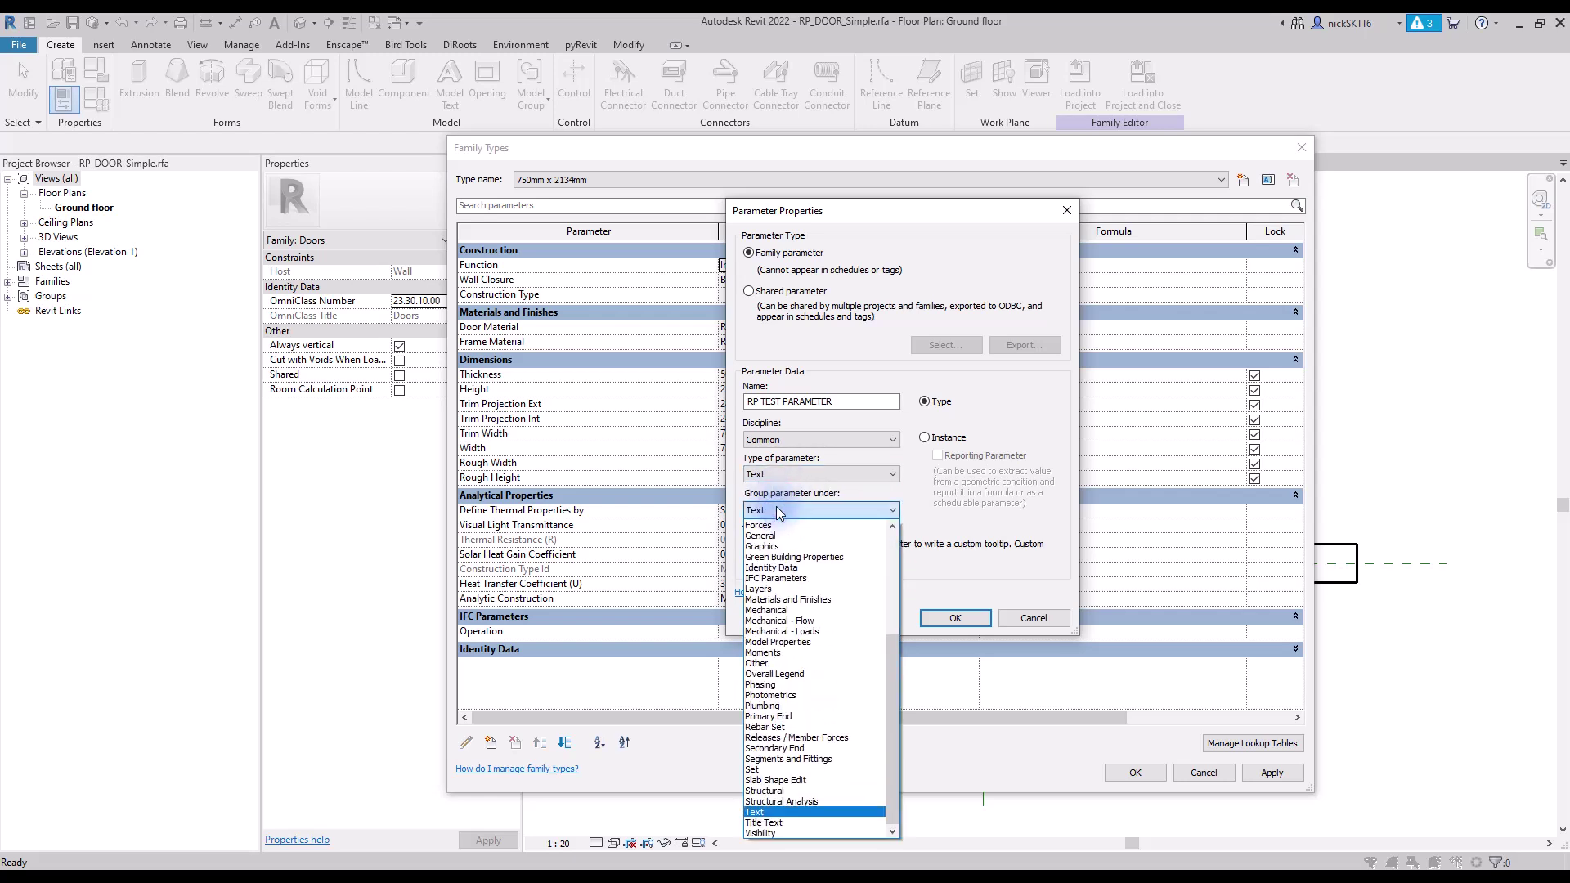
scroll(787, 569, up, 10)
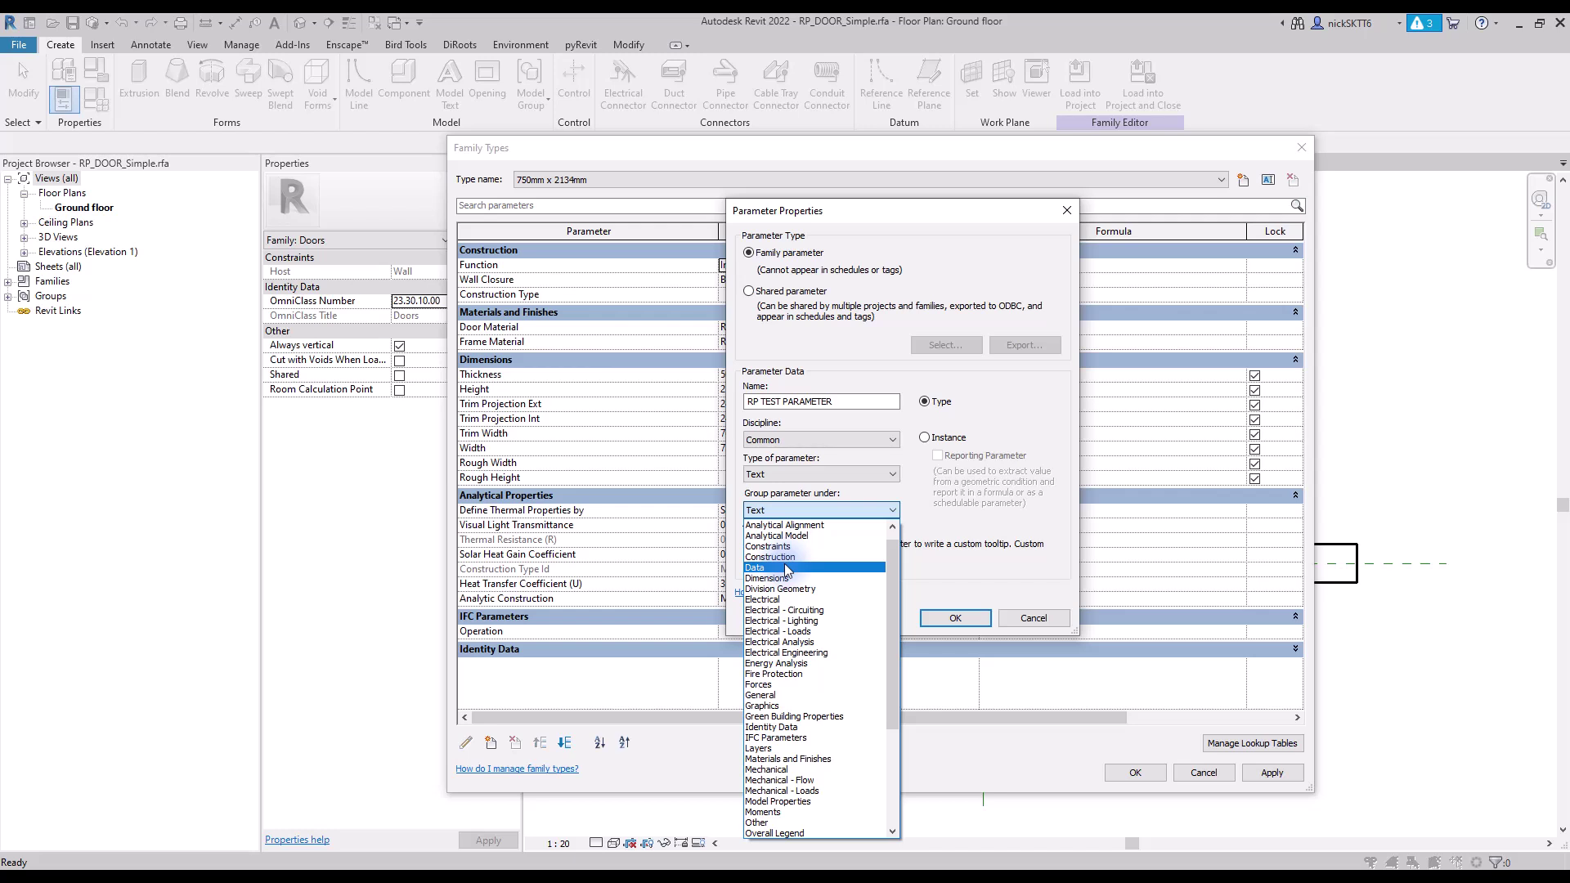
click(787, 568)
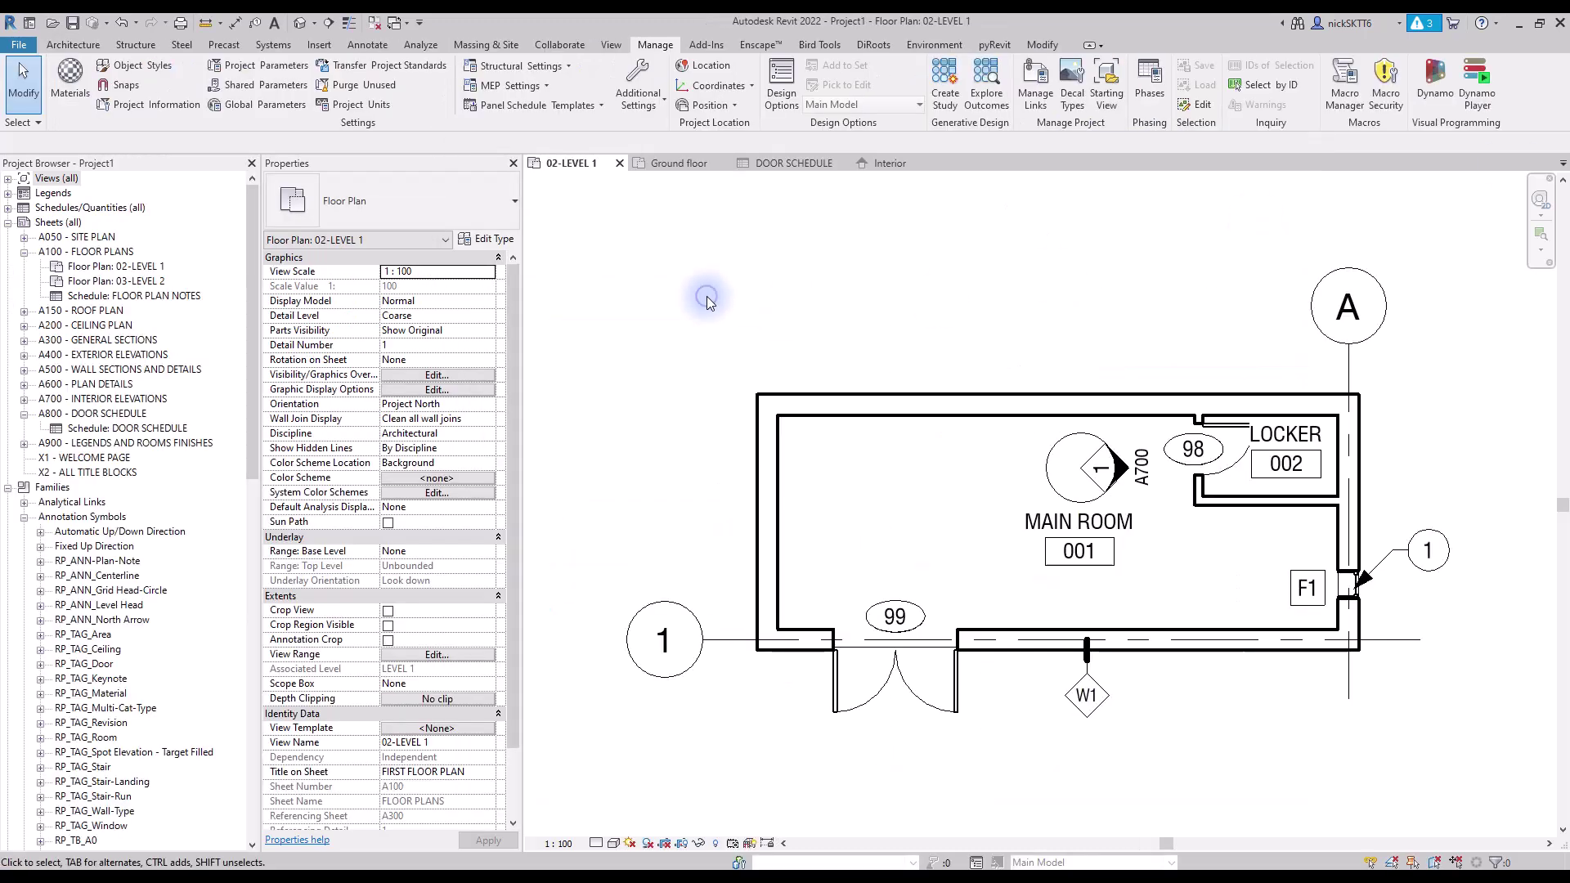
Add the Text project parameter RP TEST under Data, applied to Walls and Windows.
click(252, 67)
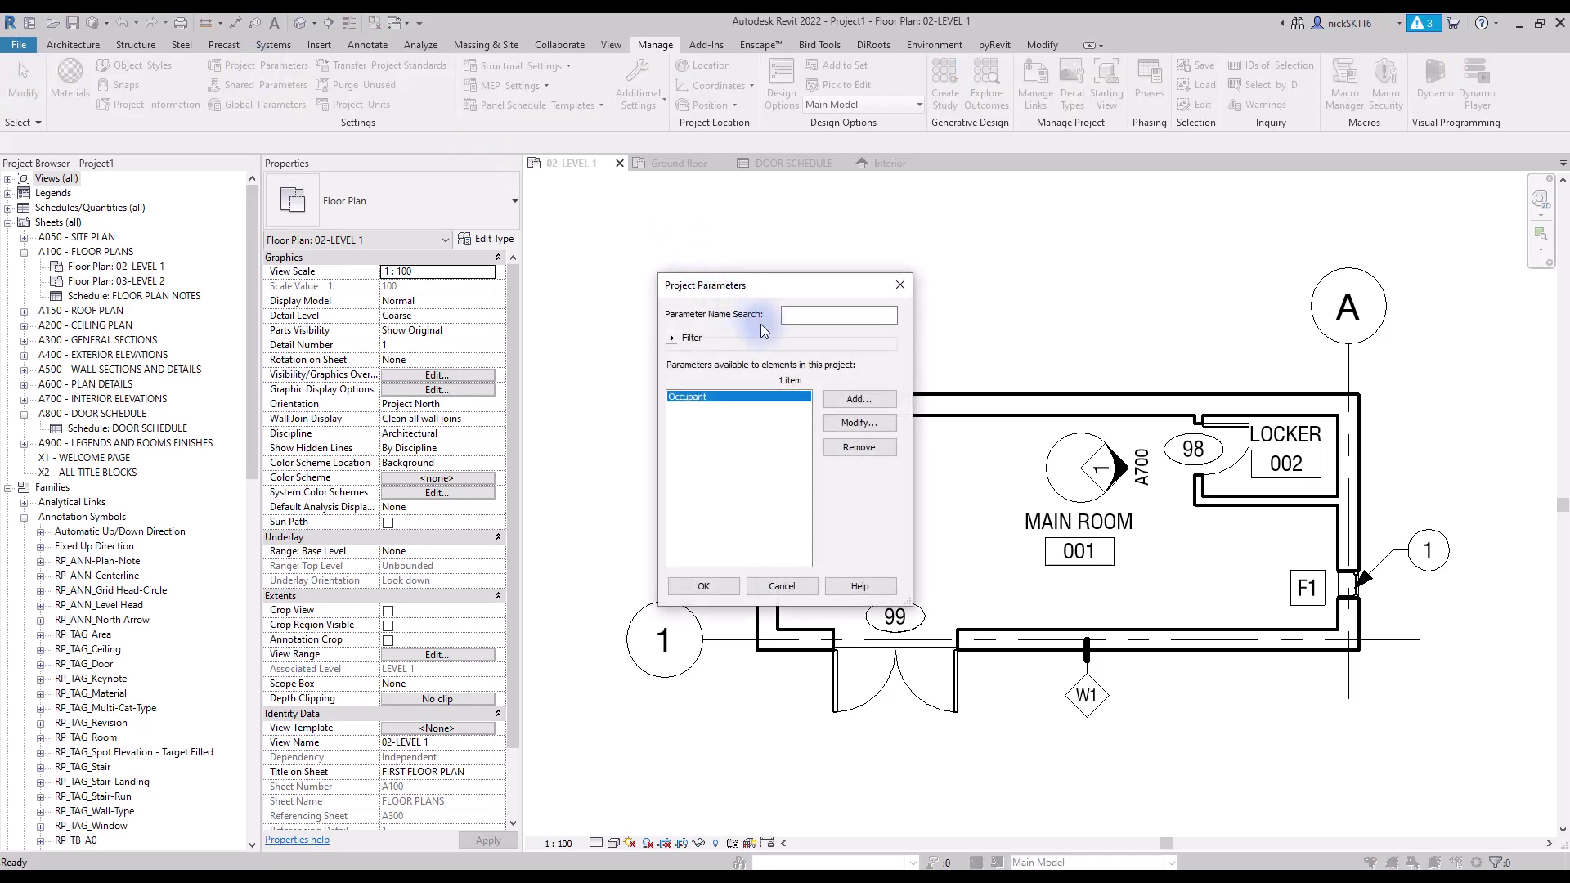
click(841, 398)
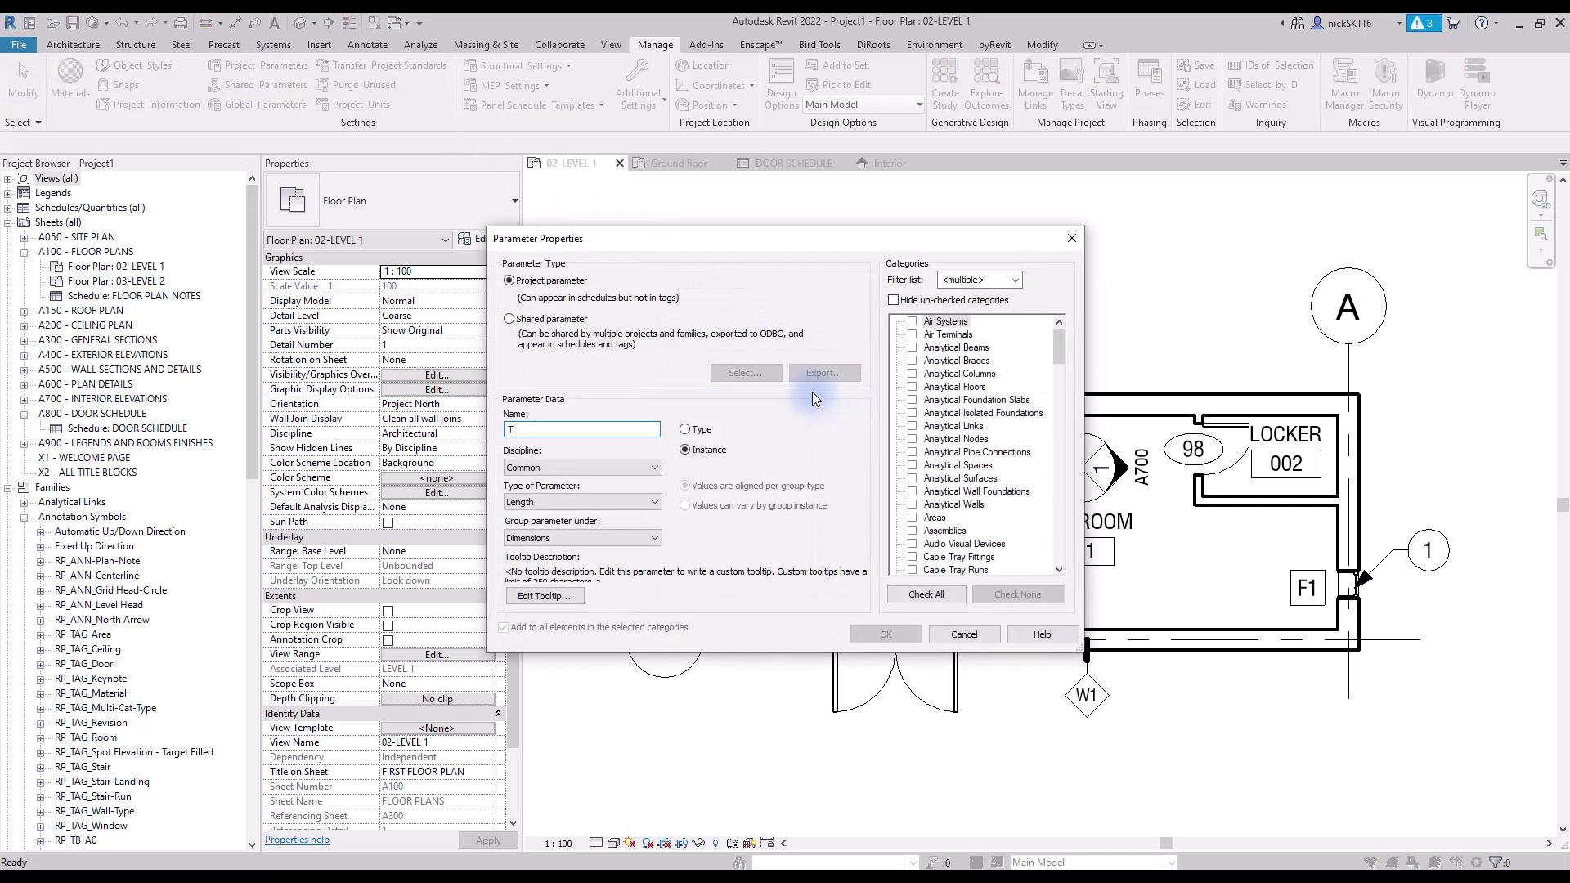
key(w)
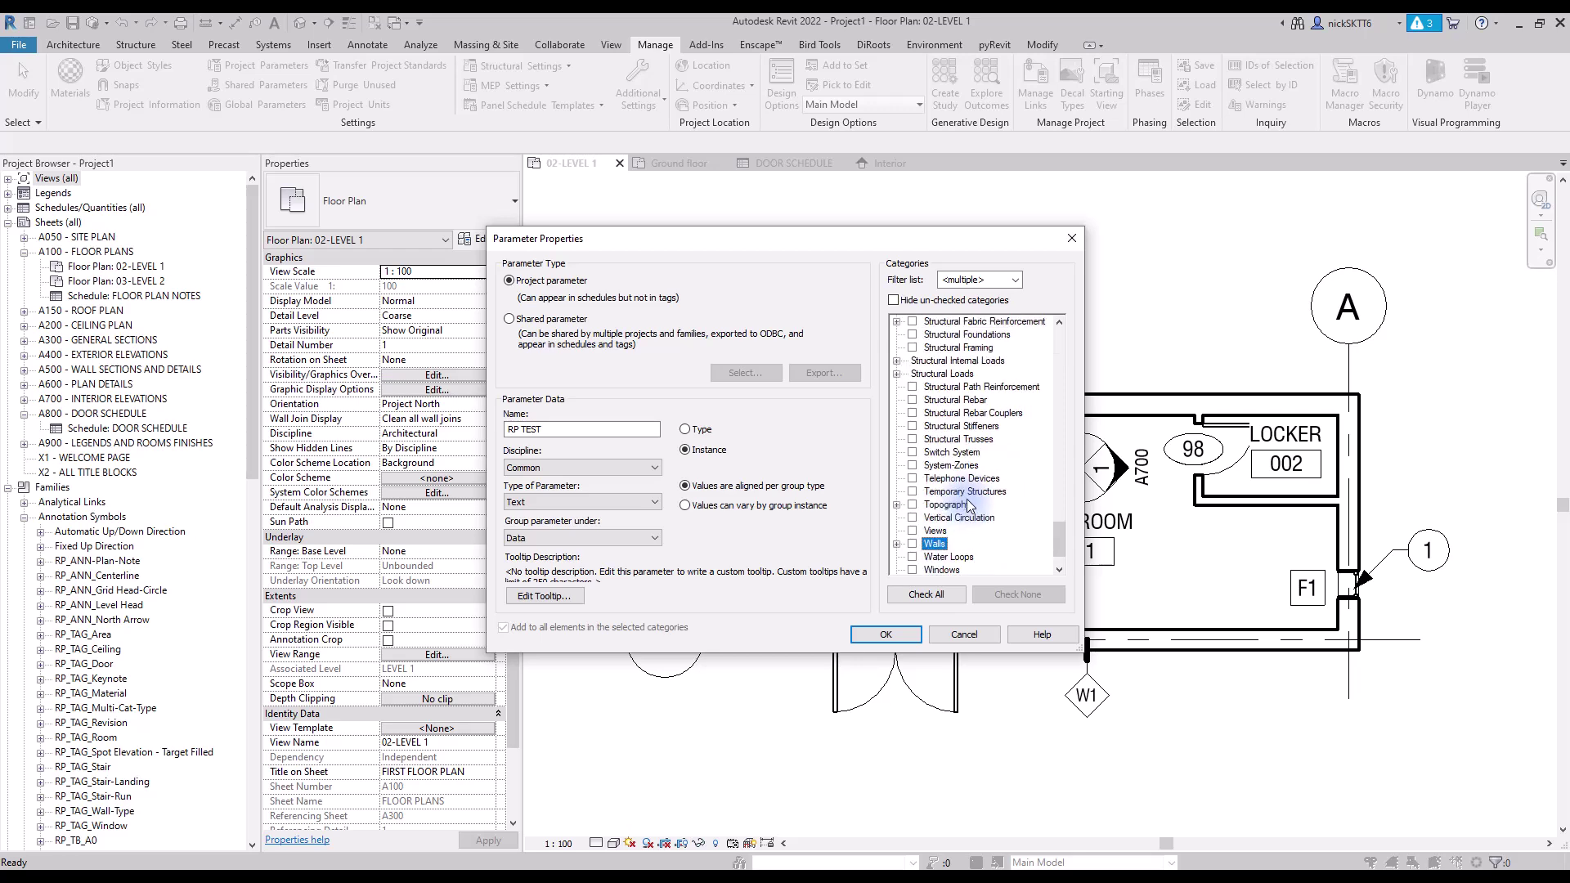
click(913, 545)
click(913, 570)
scroll(914, 577, down, 1)
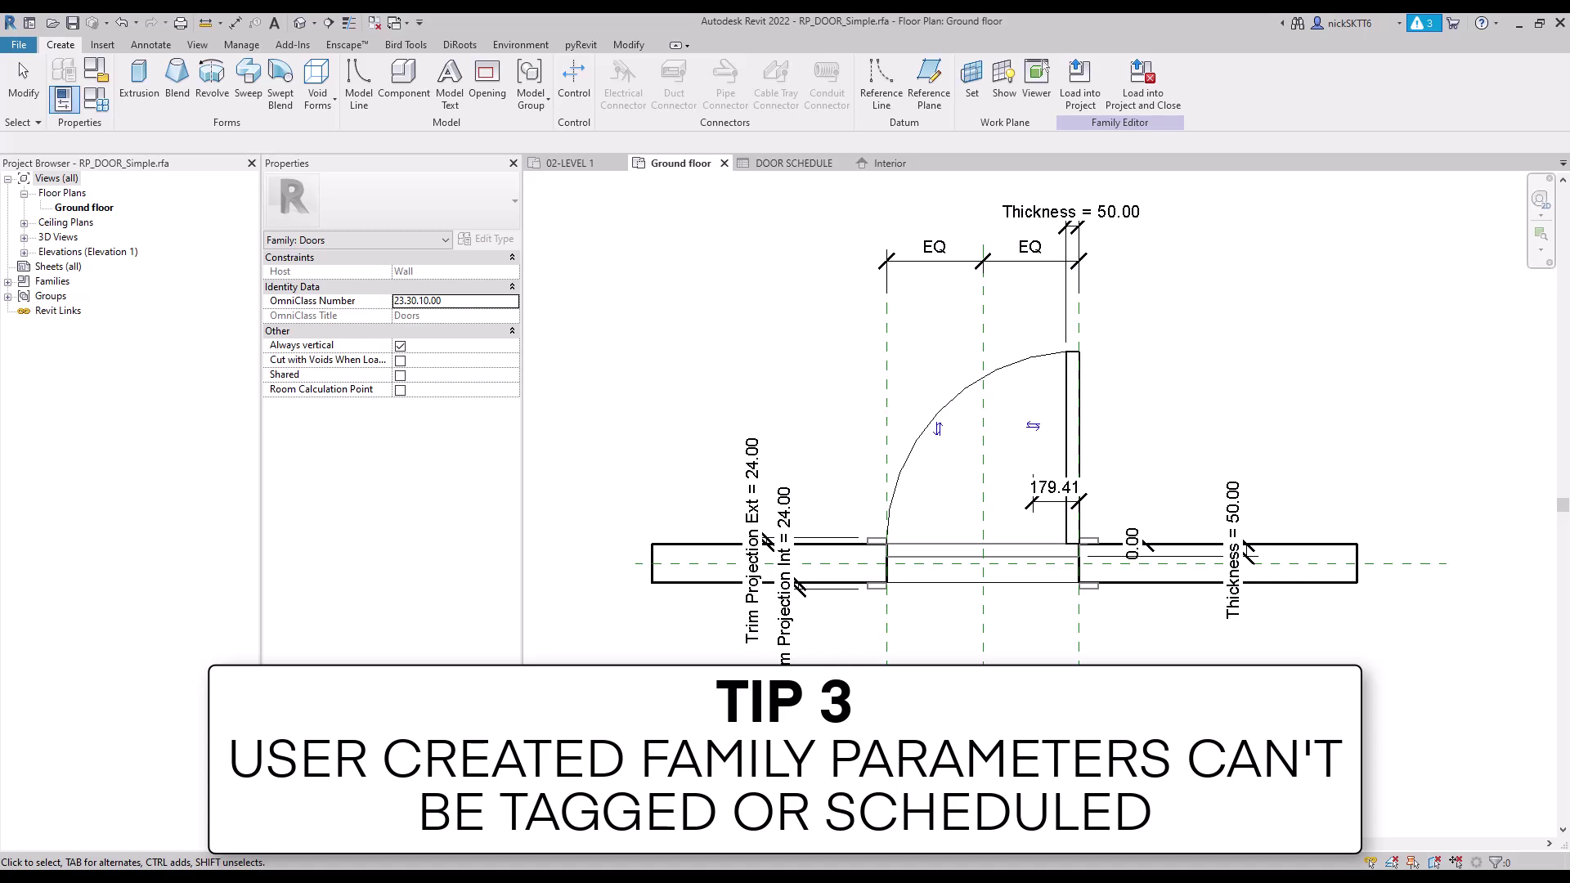
Load the door family into Project1 and check that door 98's type lists RP TEST PARAMETER.
click(1158, 100)
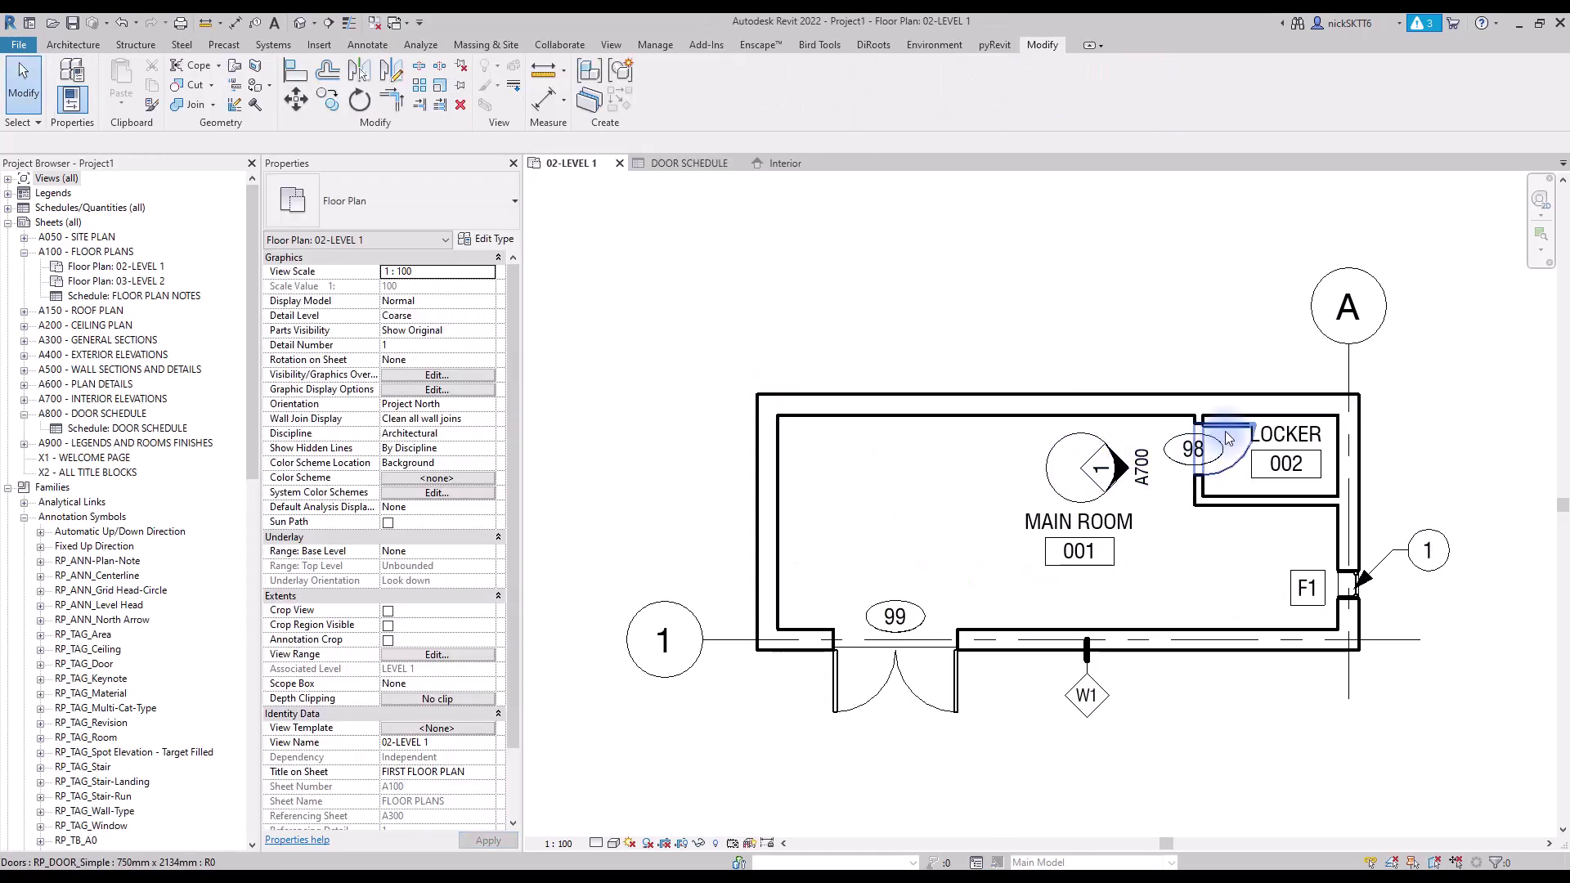
click(1221, 450)
click(497, 238)
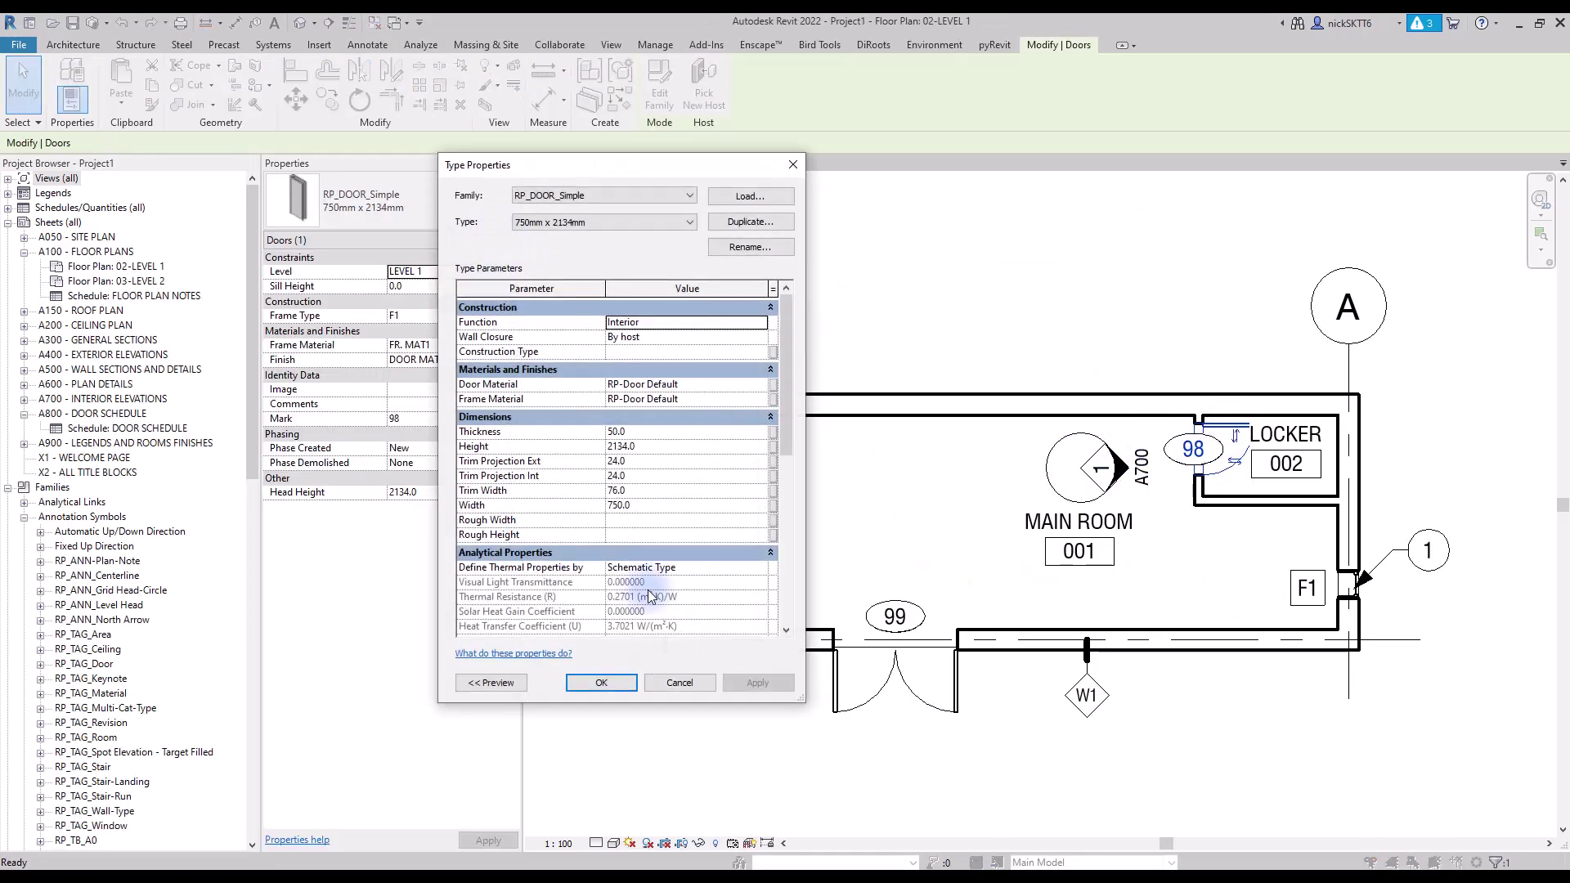
scroll(566, 508, down, 10)
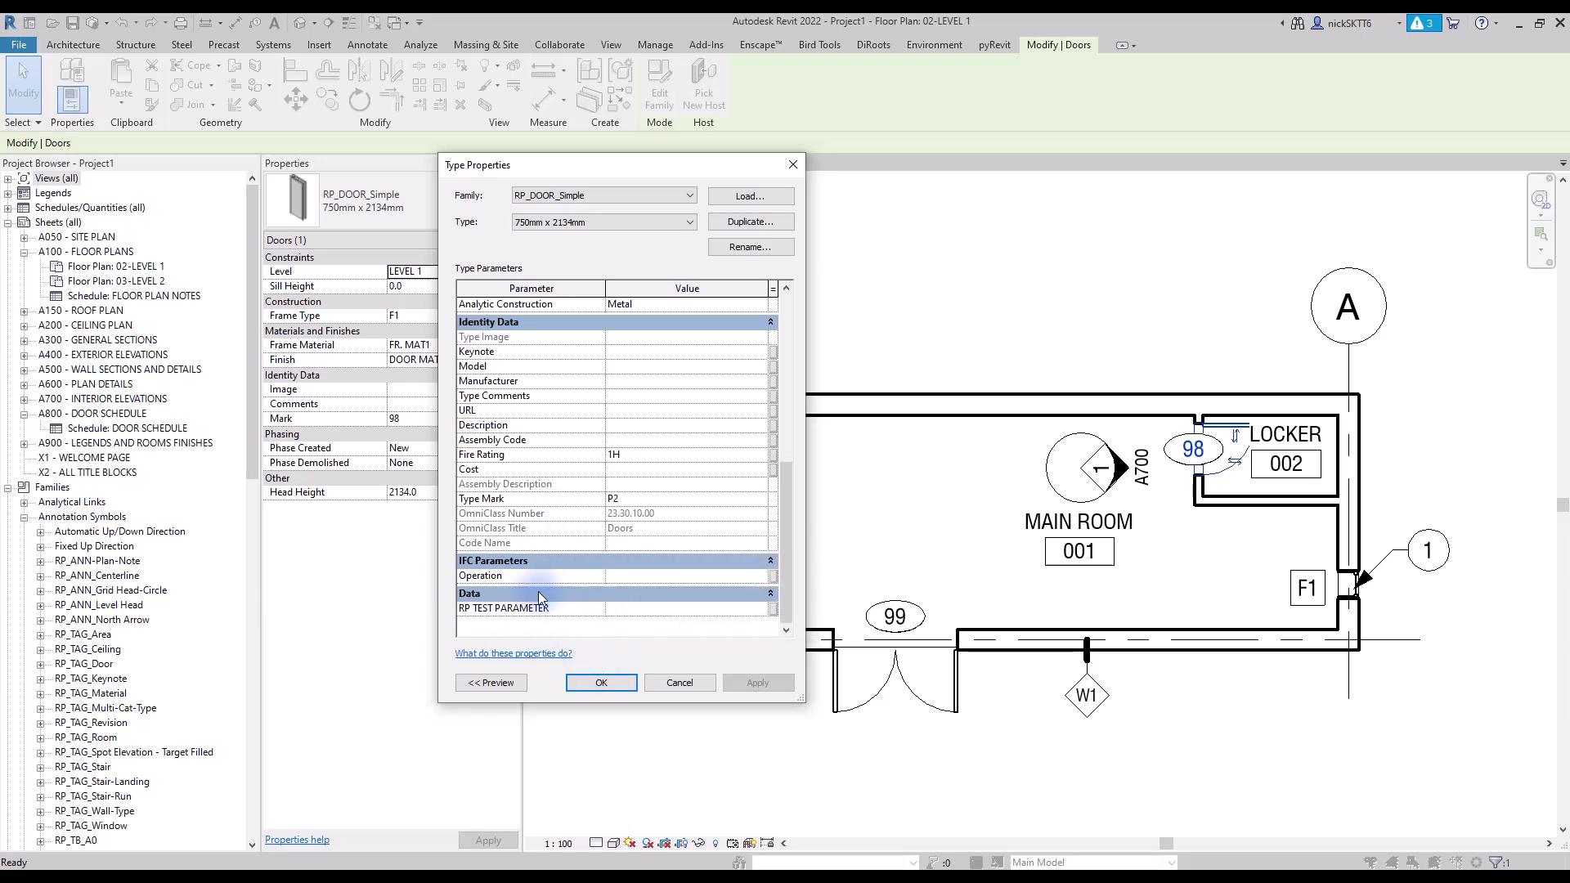
click(679, 682)
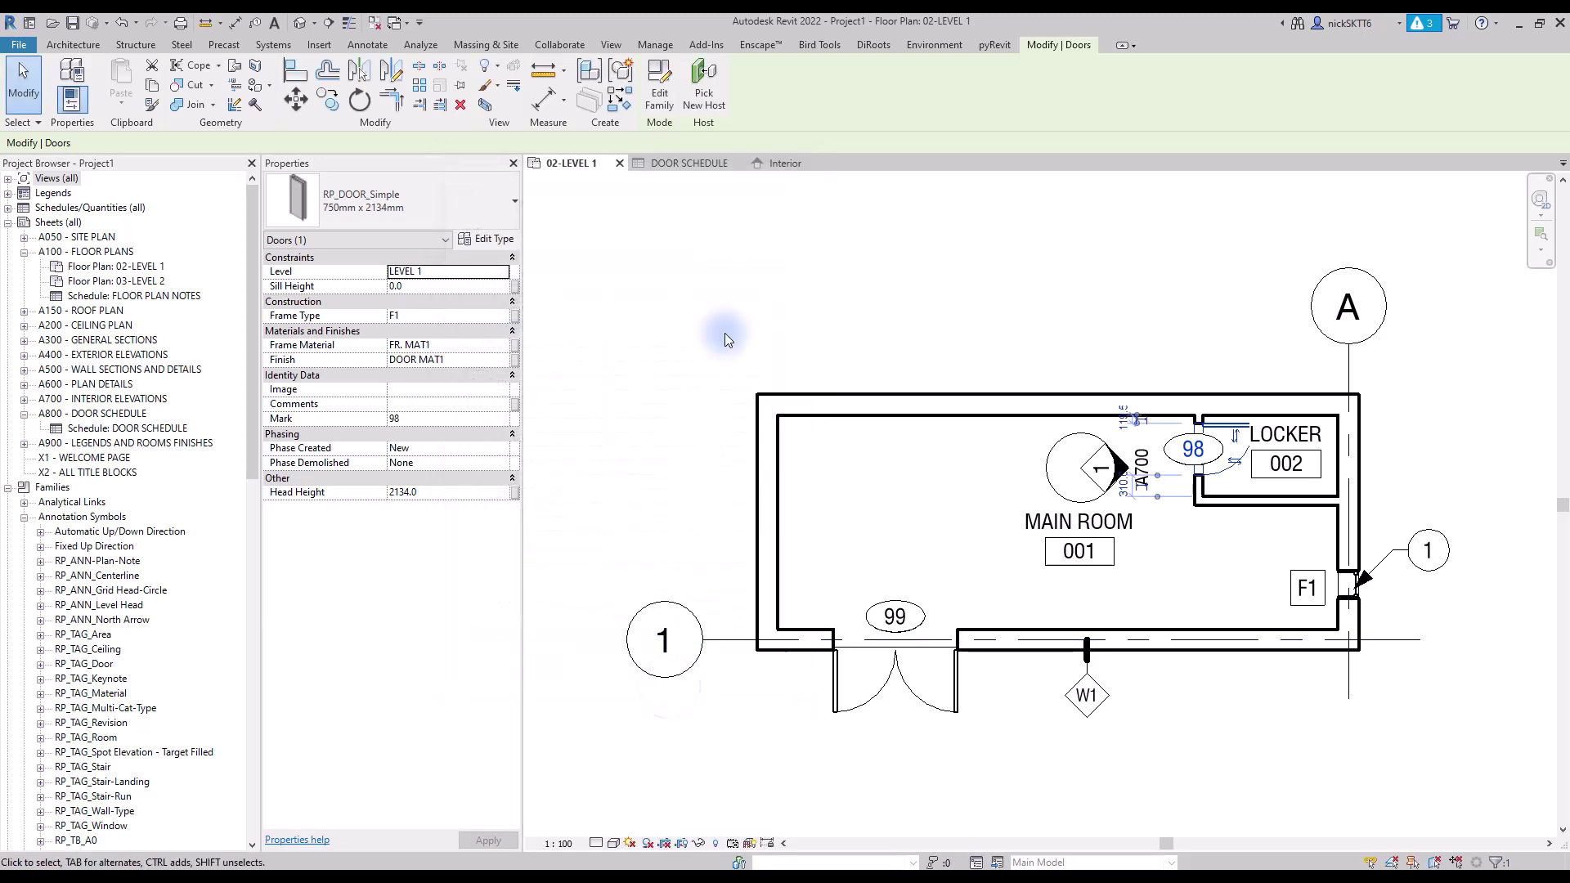
Review the available fields in the DOOR SCHEDULE's field settings.
click(675, 168)
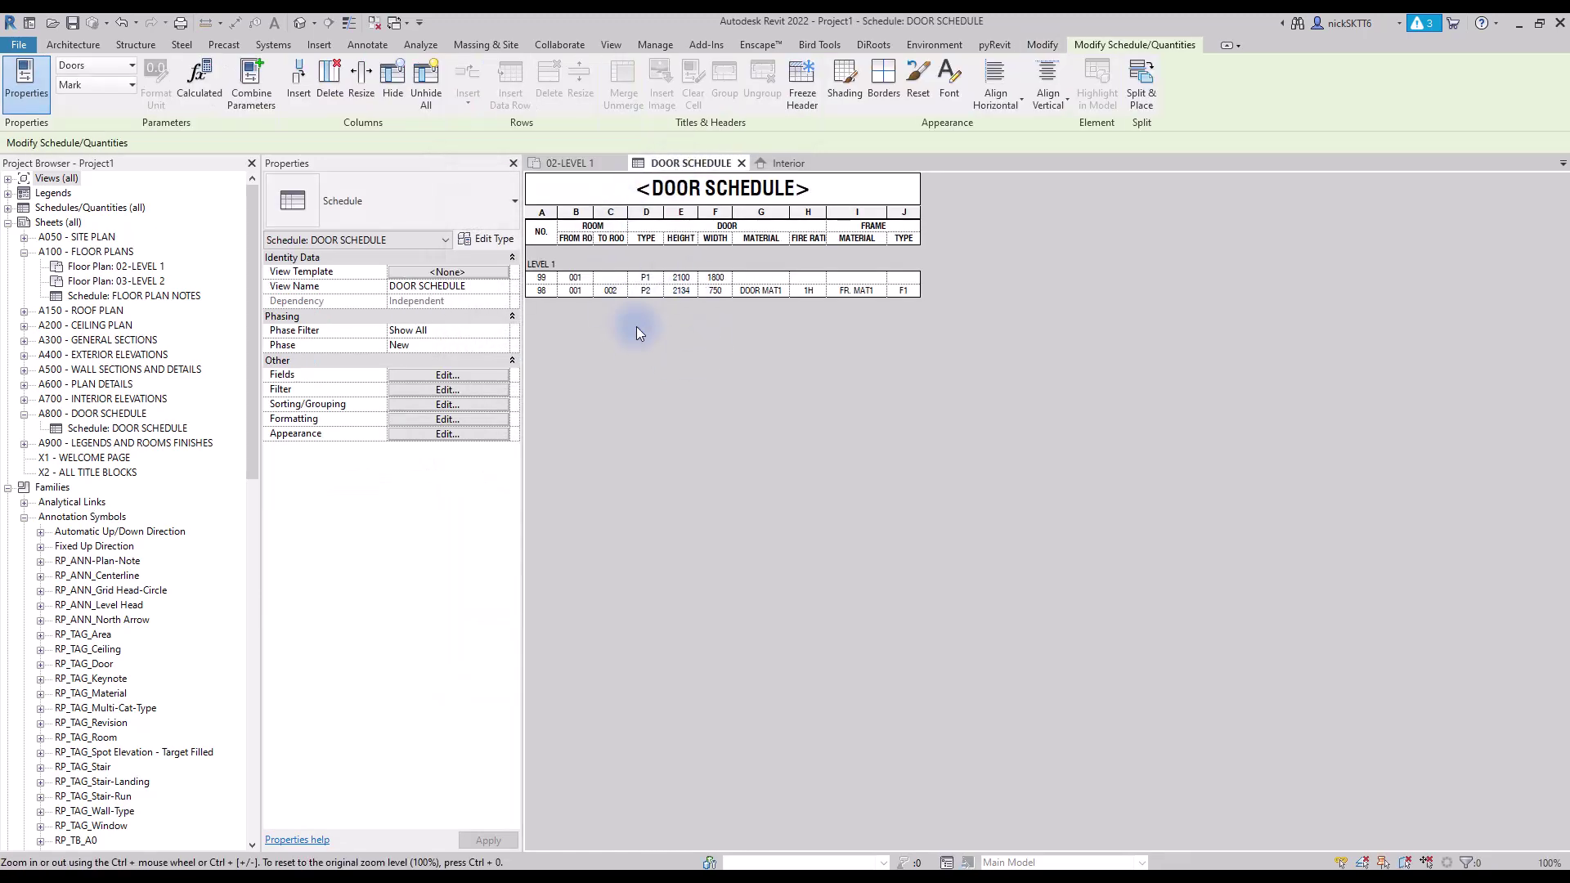
click(447, 375)
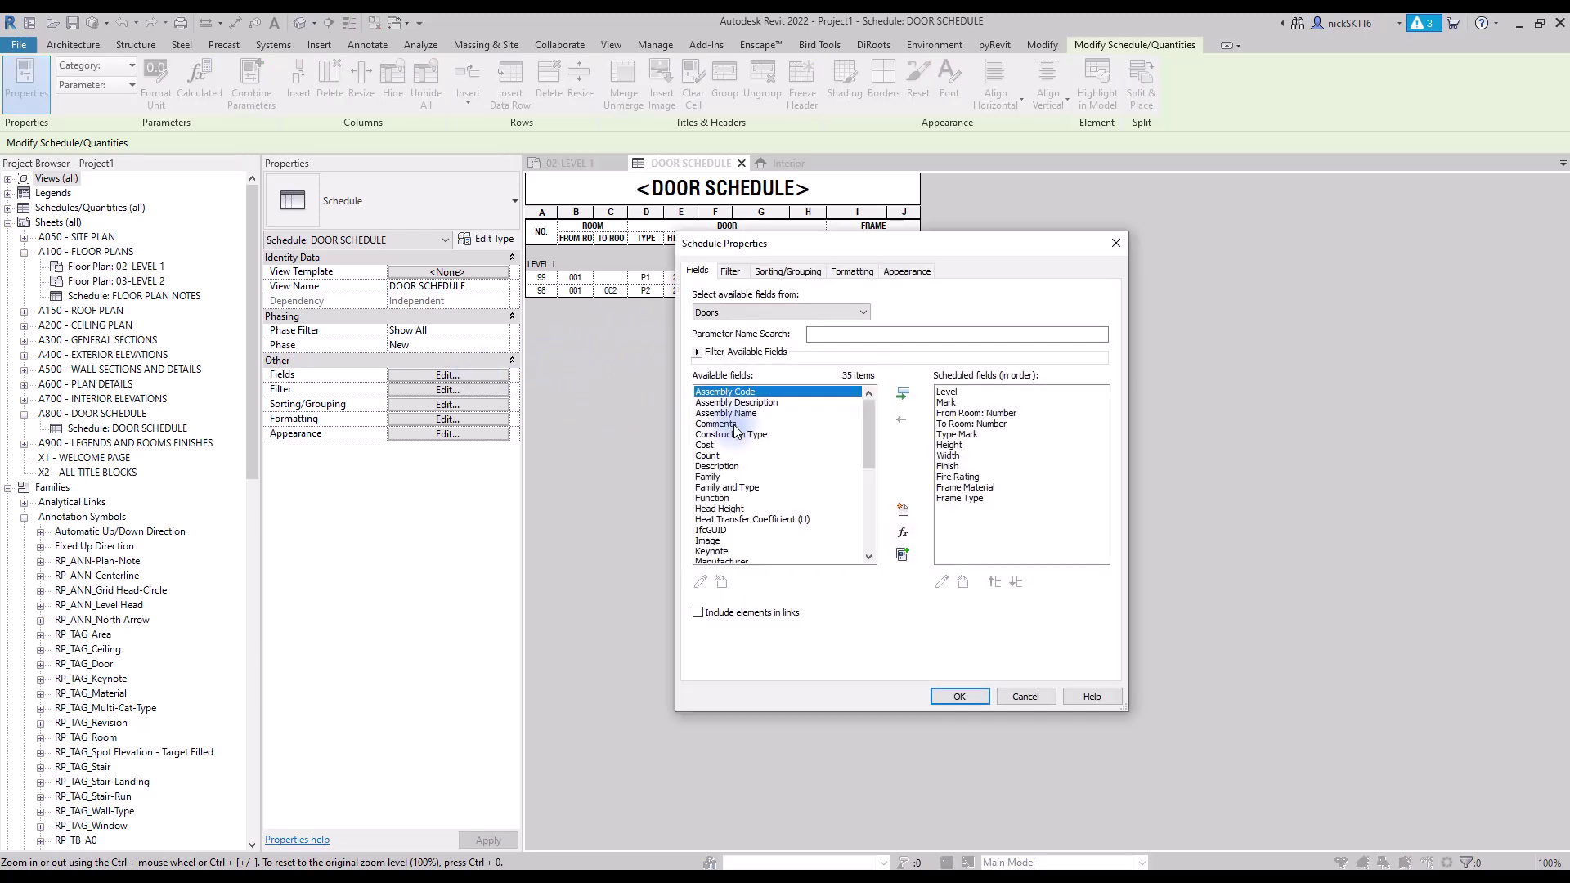
scroll(786, 471, down, 4)
scroll(784, 471, down, 3)
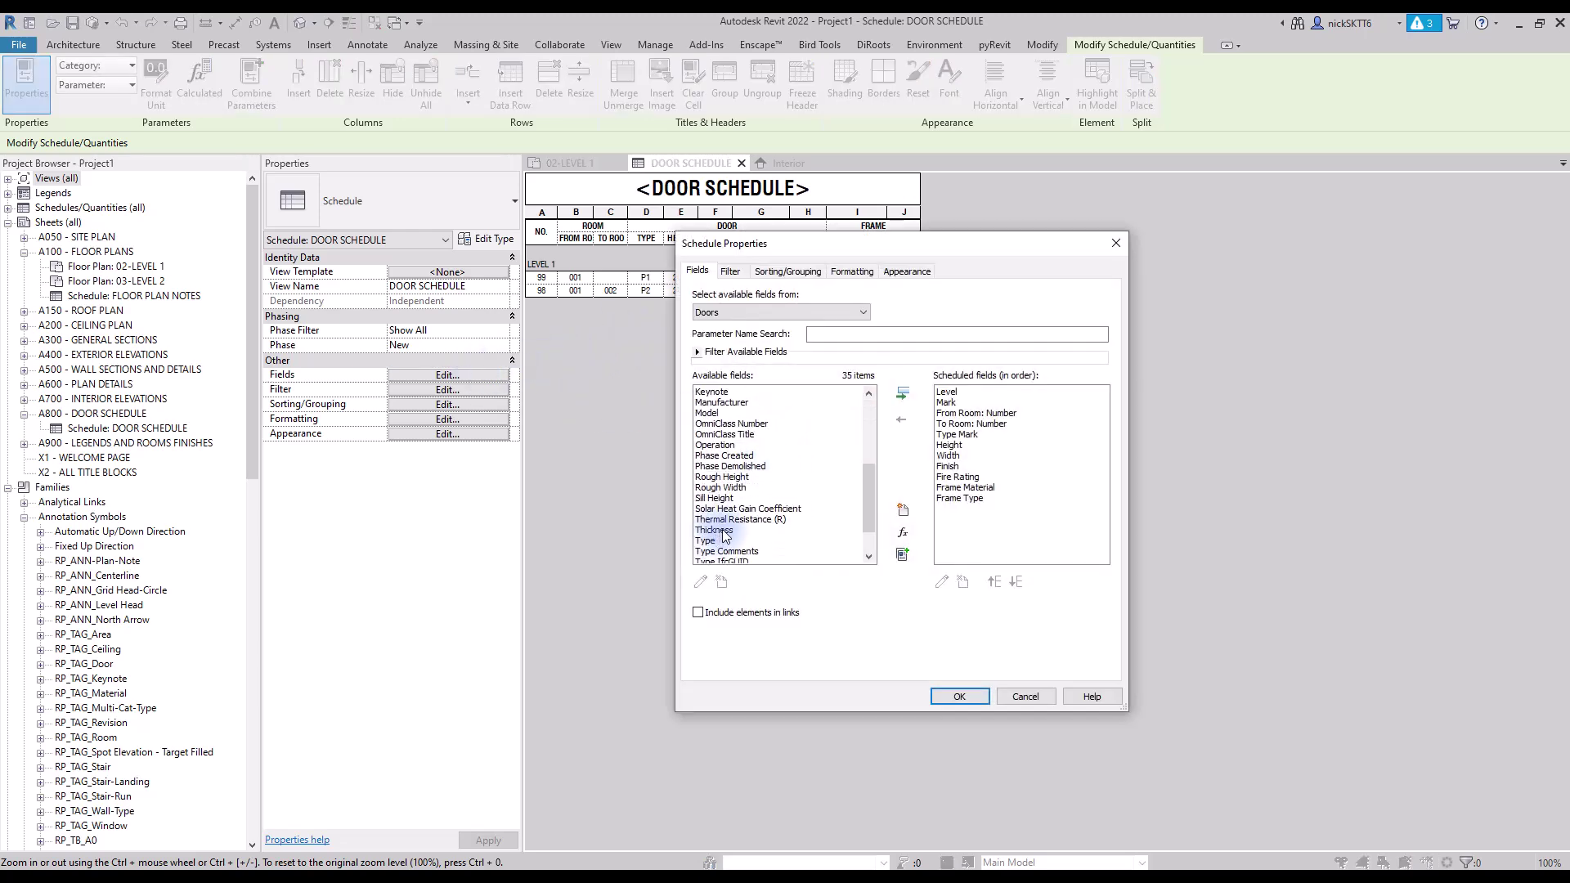
scroll(800, 546, down, 1)
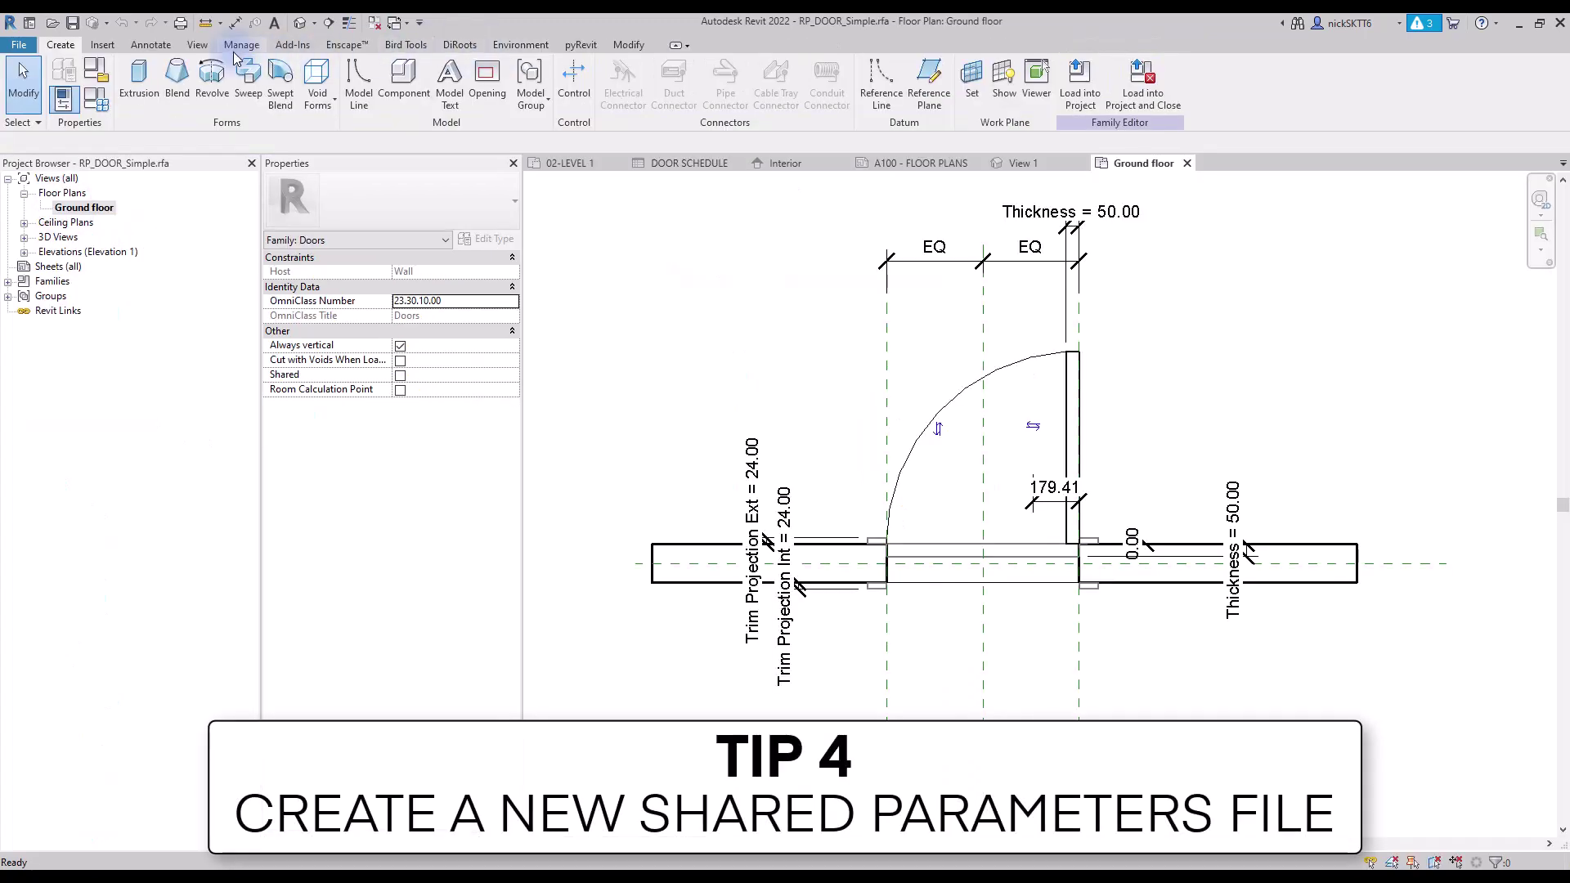
Create and save a new shared parameters file named RP_Shared-Parameters.txt.
click(241, 45)
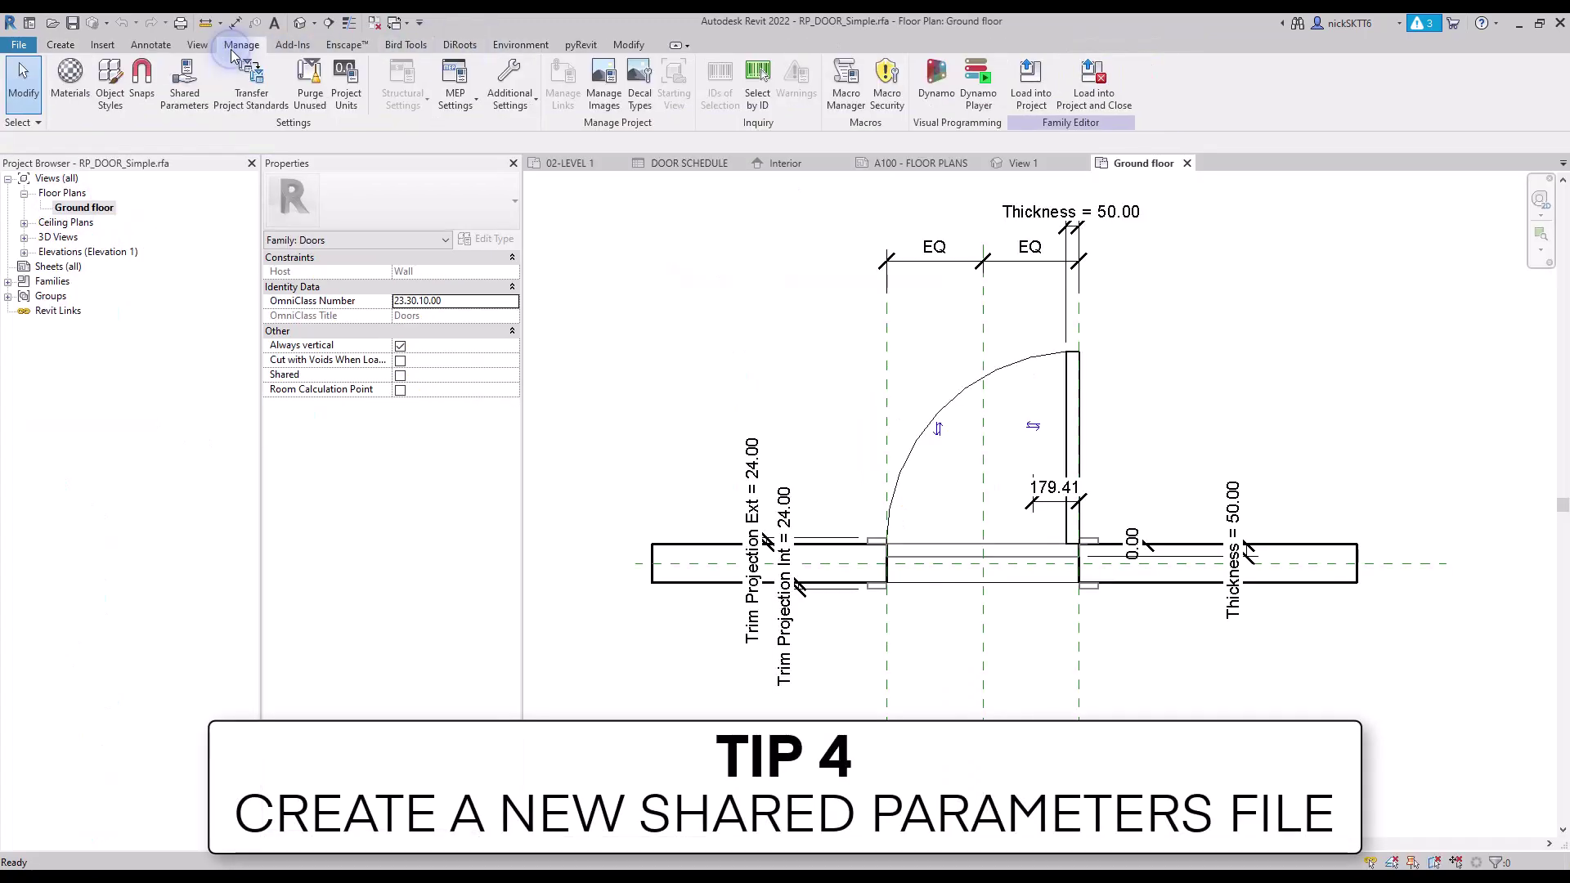
click(185, 98)
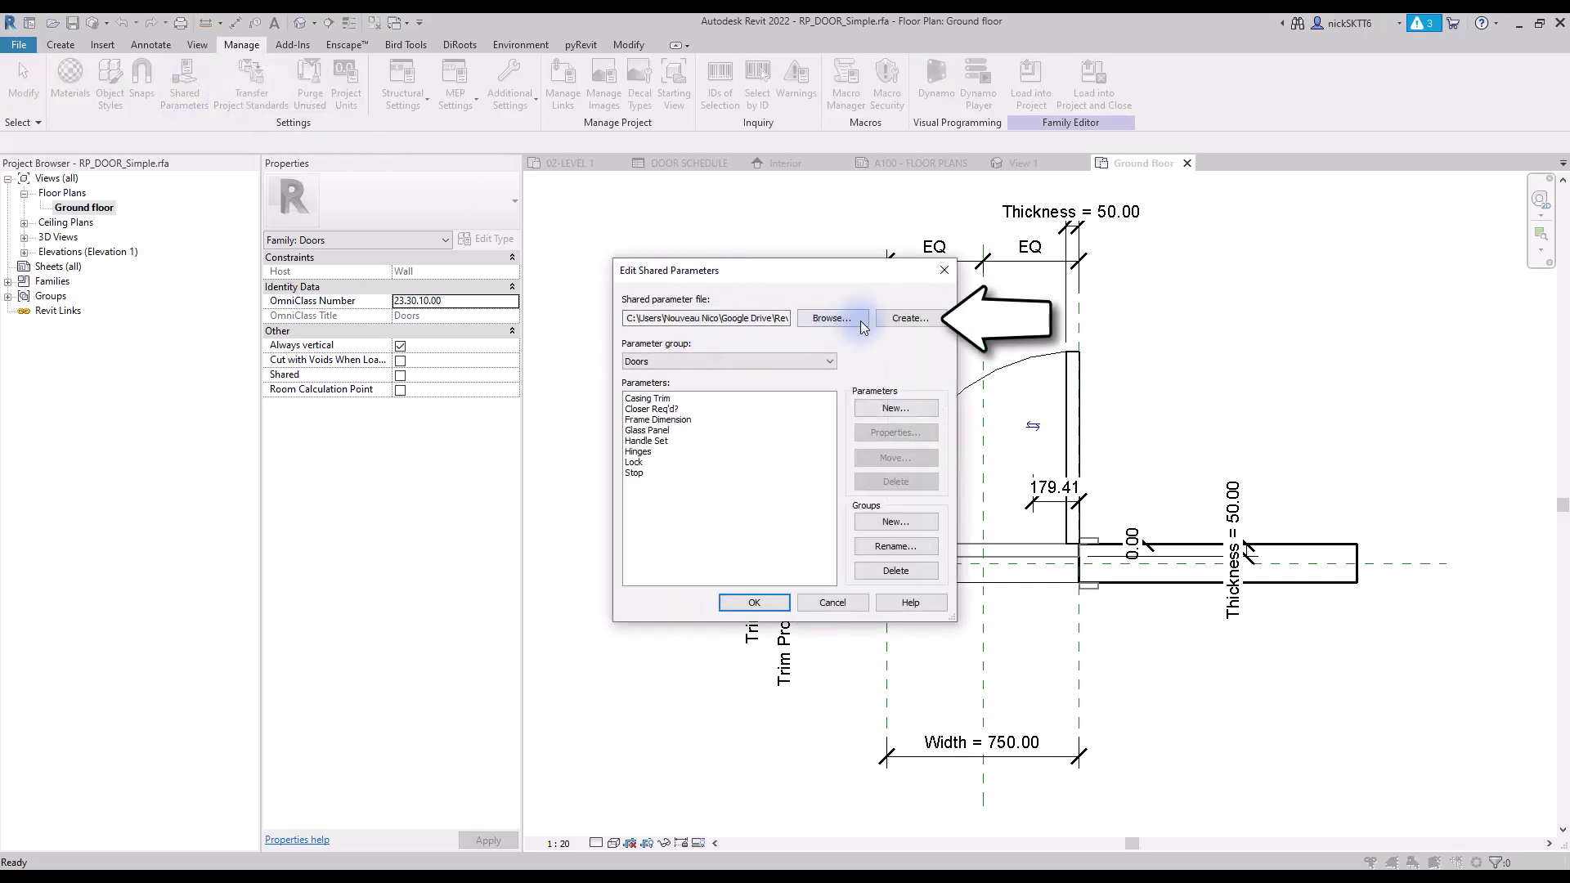
click(905, 322)
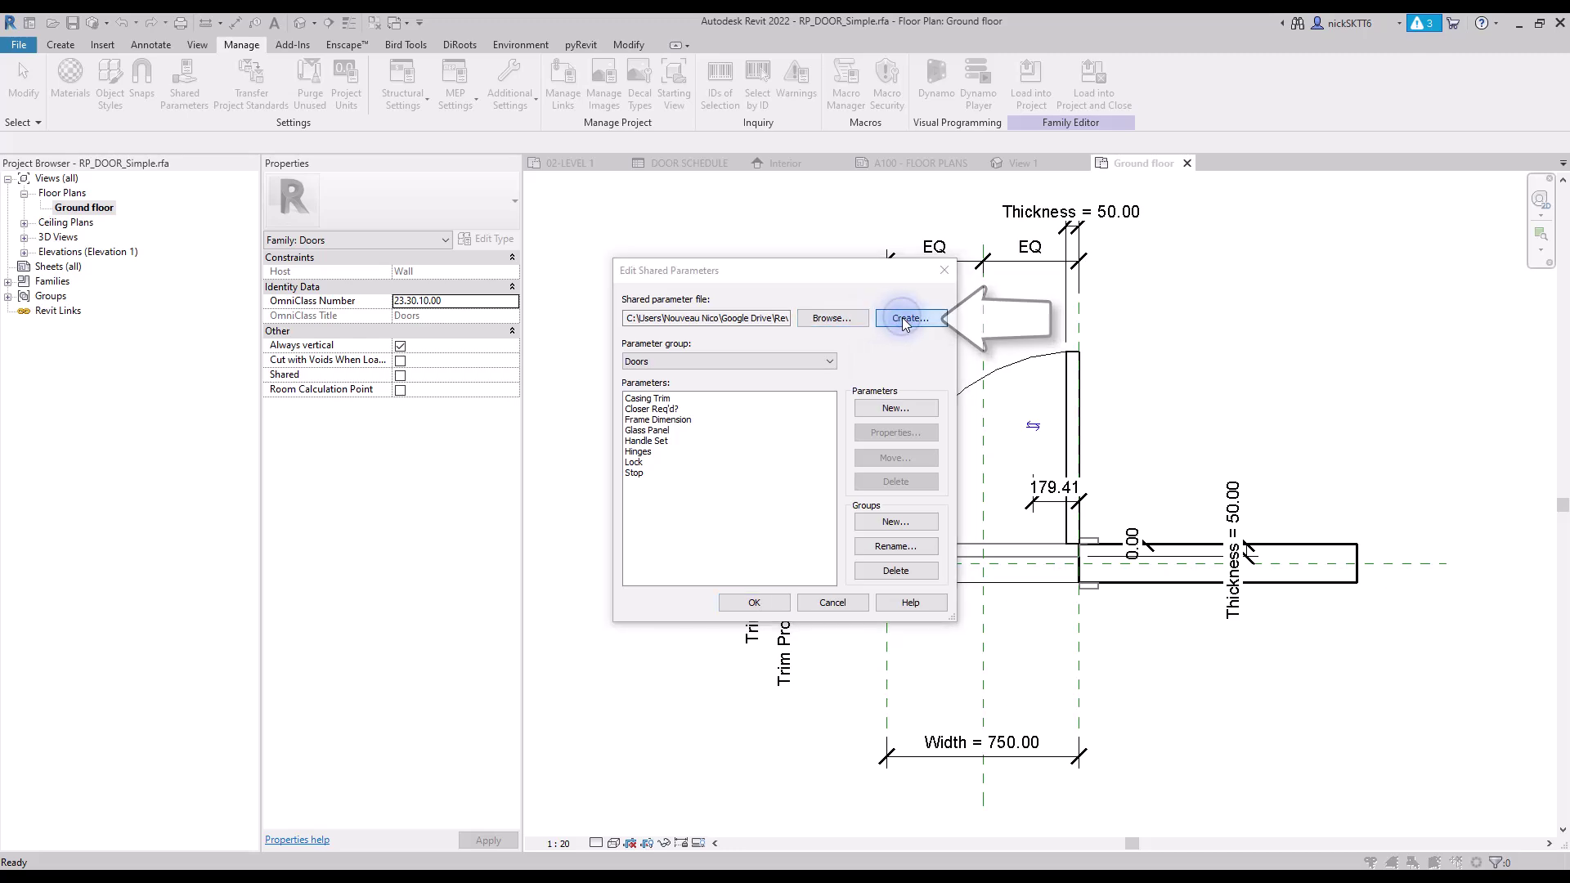
text(RP_Shared-Par.txt)
text(ameters-Test.txt)
key(Return)
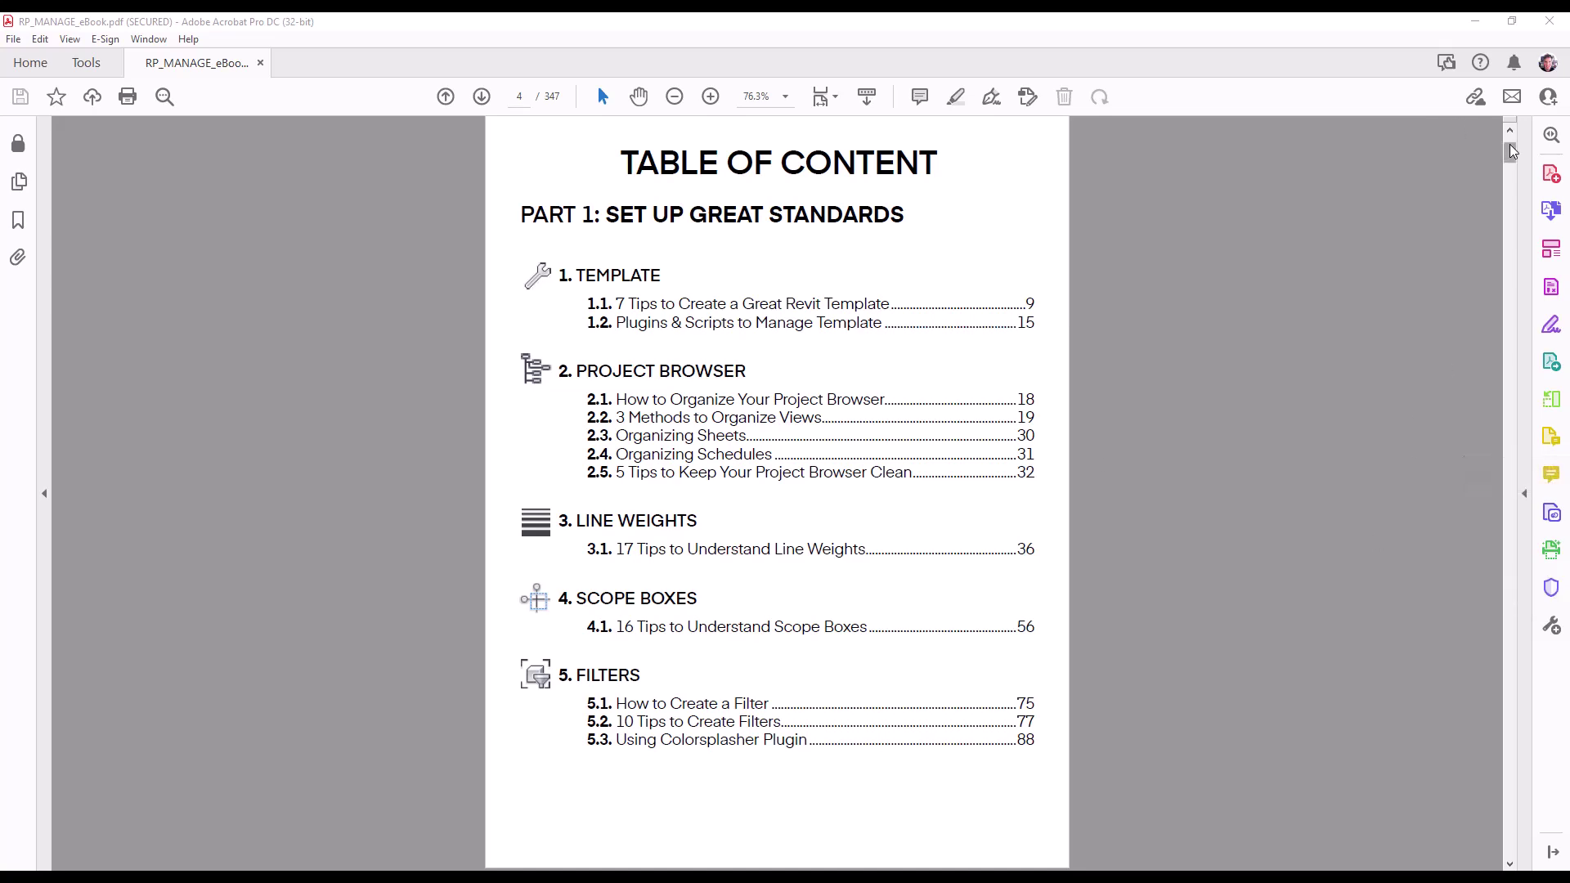
Scroll through the eBook's table of contents down to the Dynamo pages around page 296.
scroll(1512, 150, up, 1)
drag(1512, 149, 1512, 138)
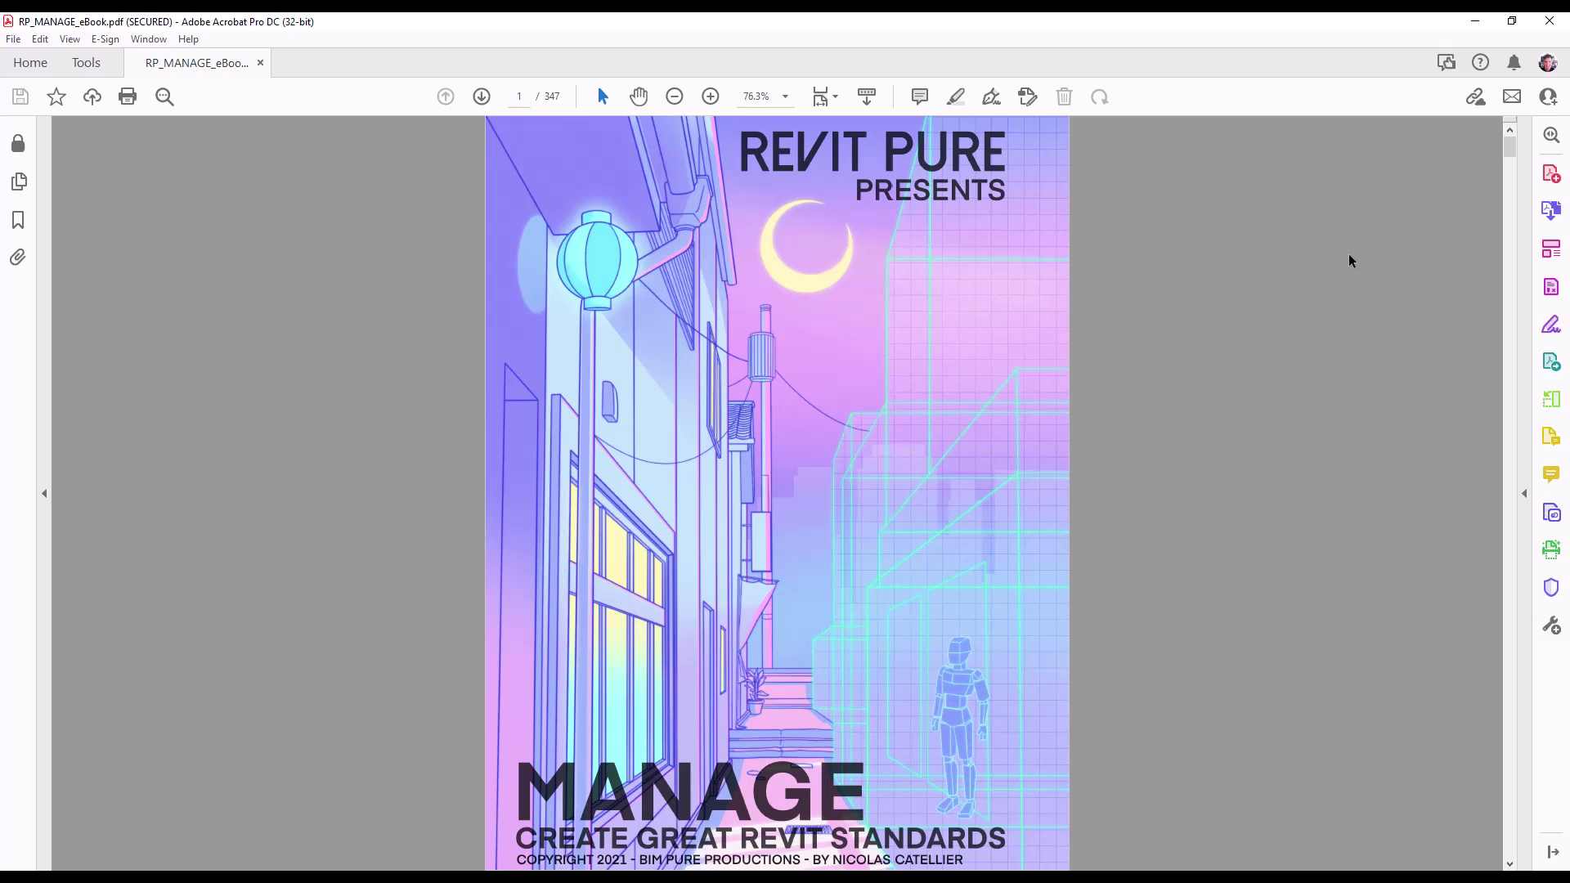
scroll(1164, 537, down, 15)
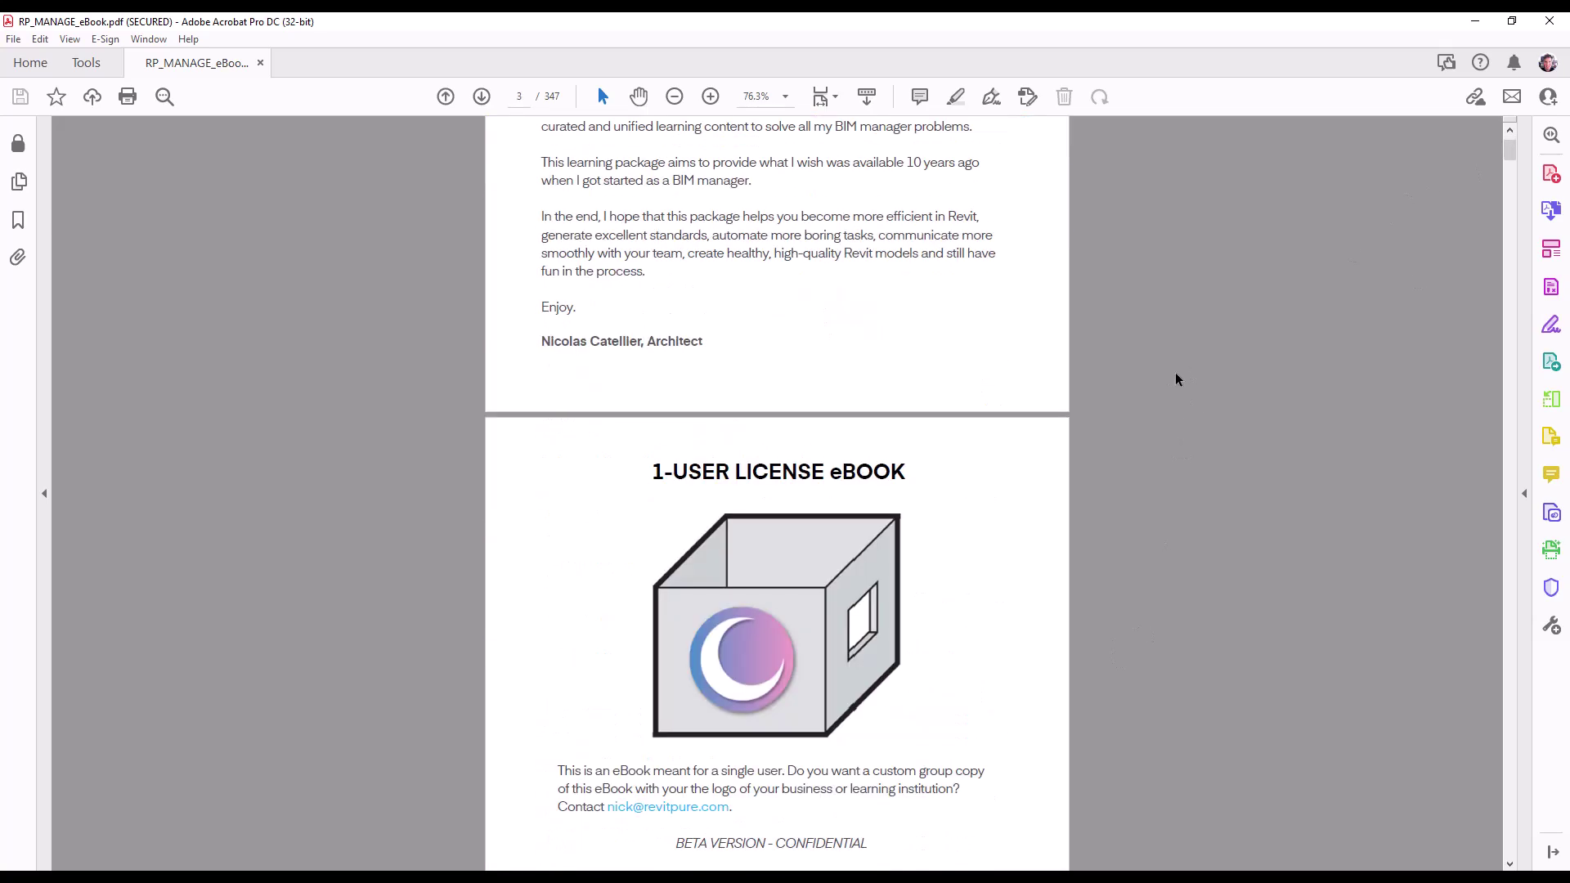
scroll(1178, 378, down, 3)
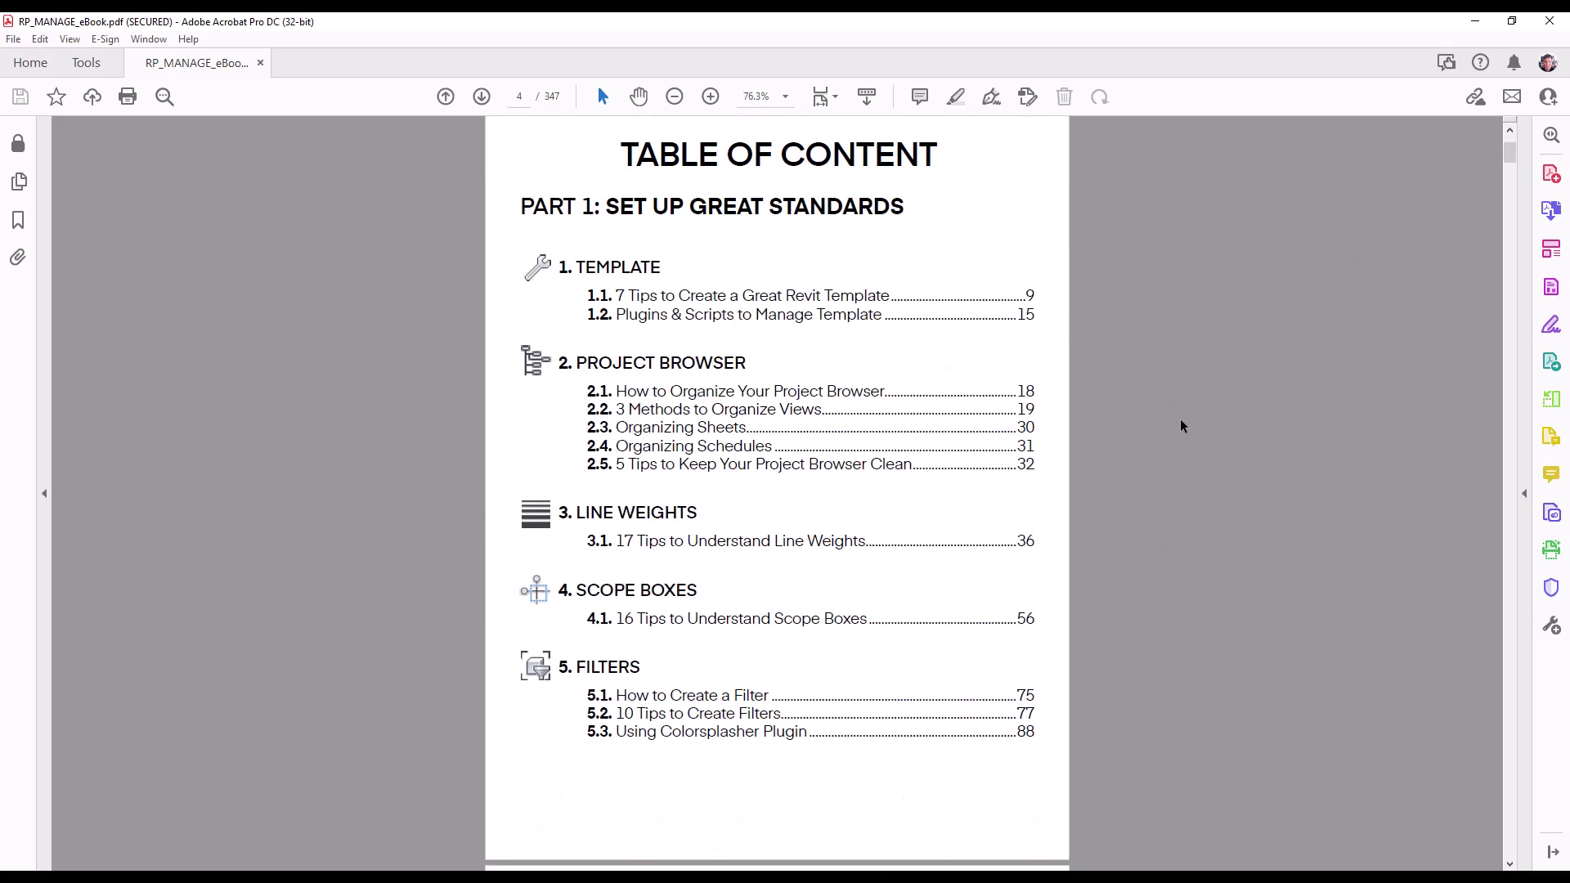
scroll(1183, 420, down, 12)
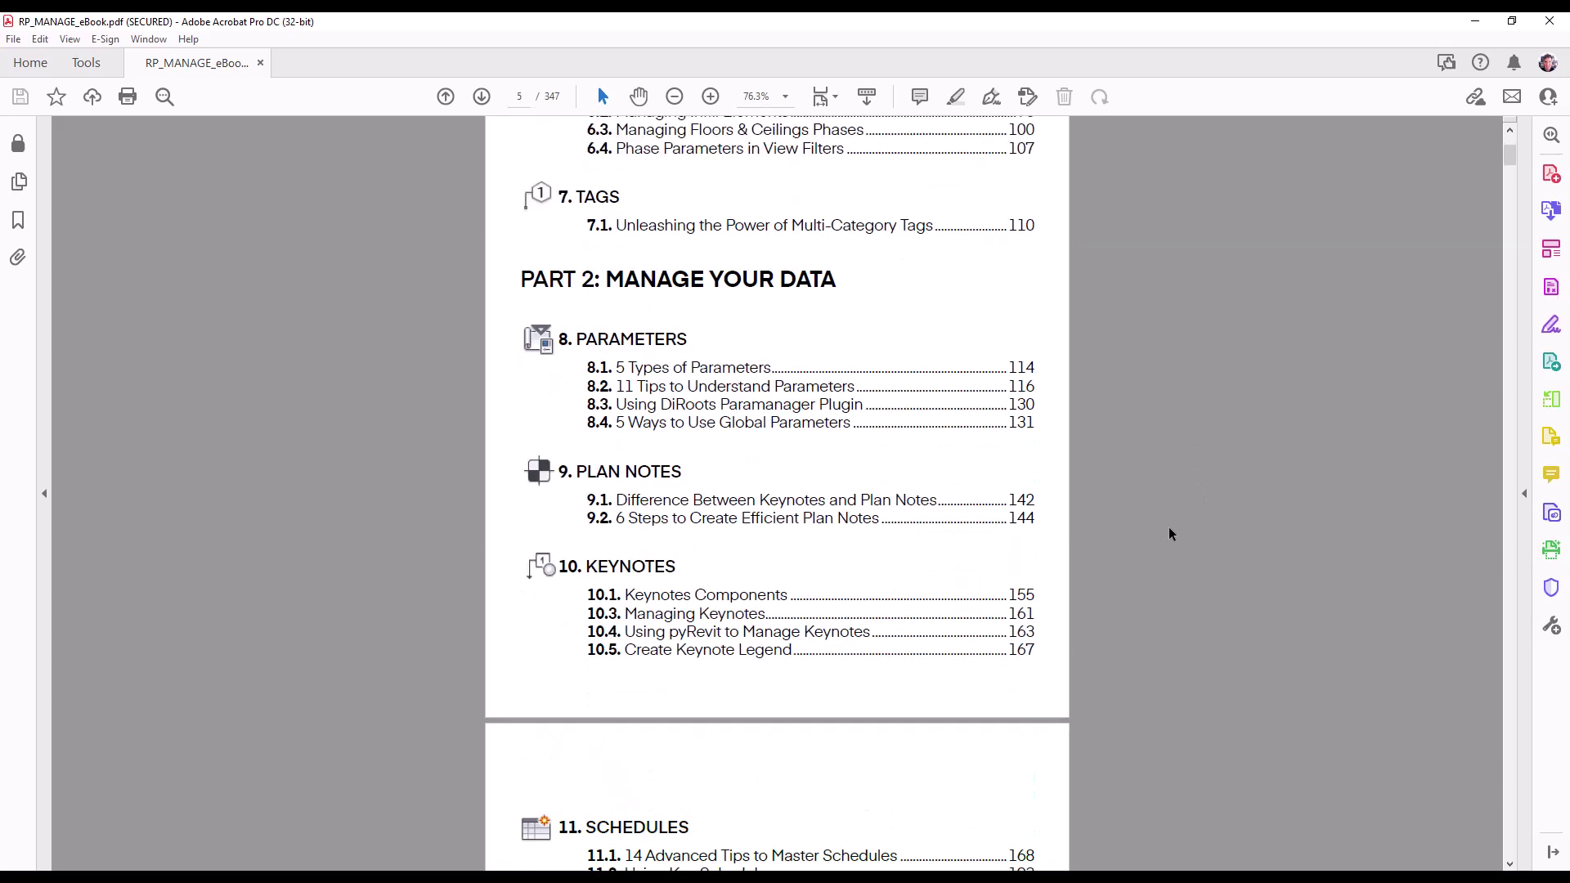
scroll(1169, 532, down, 3)
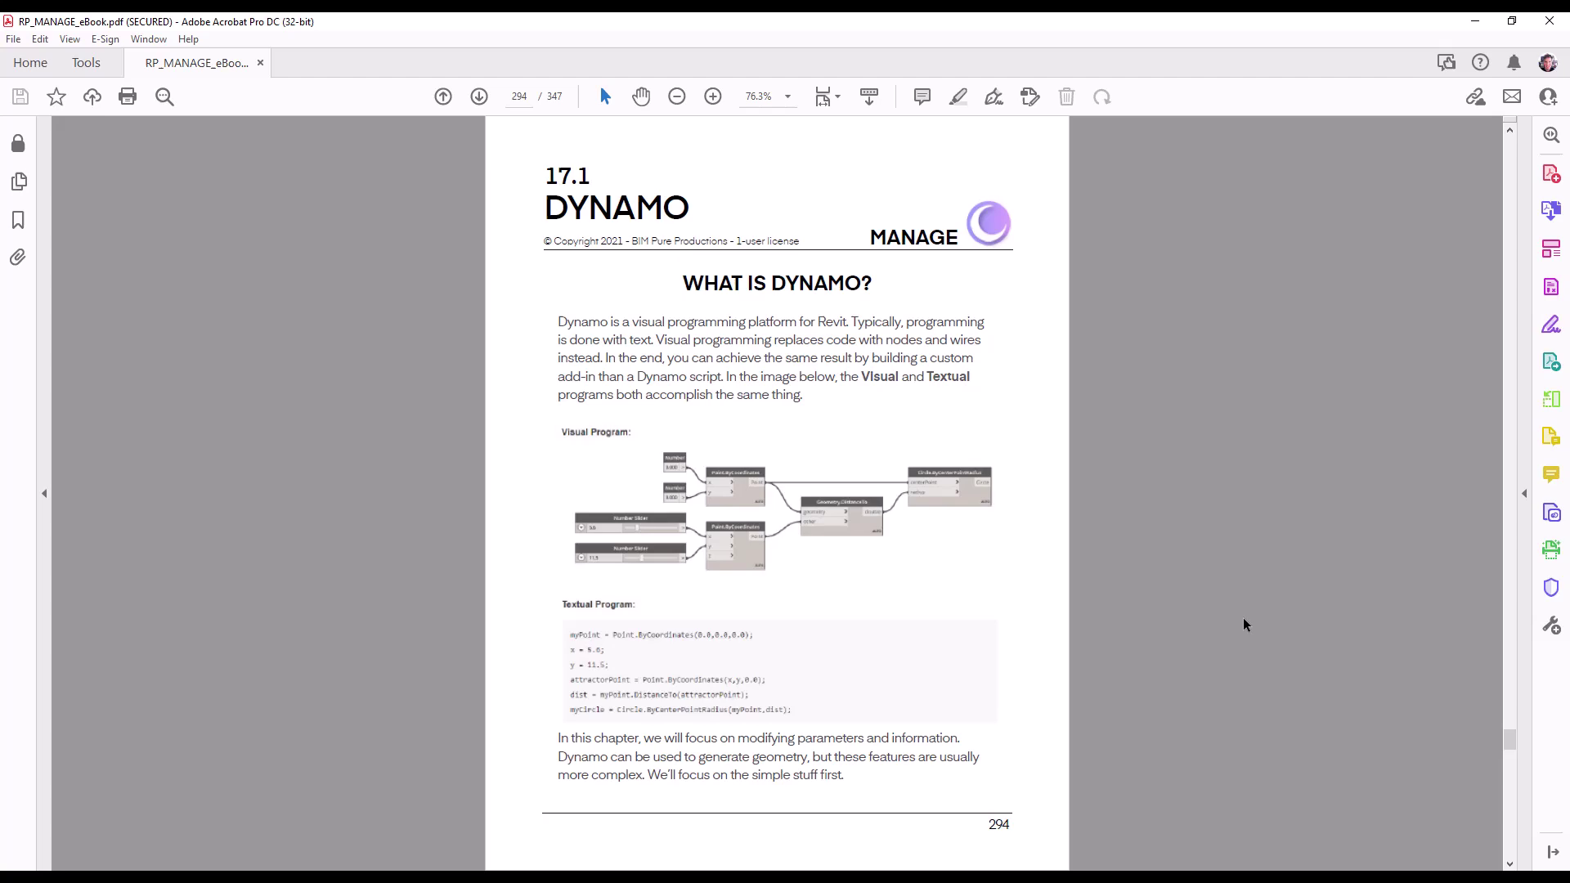
scroll(1242, 623, down, 5)
scroll(1240, 621, down, 11)
scroll(1236, 615, down, 5)
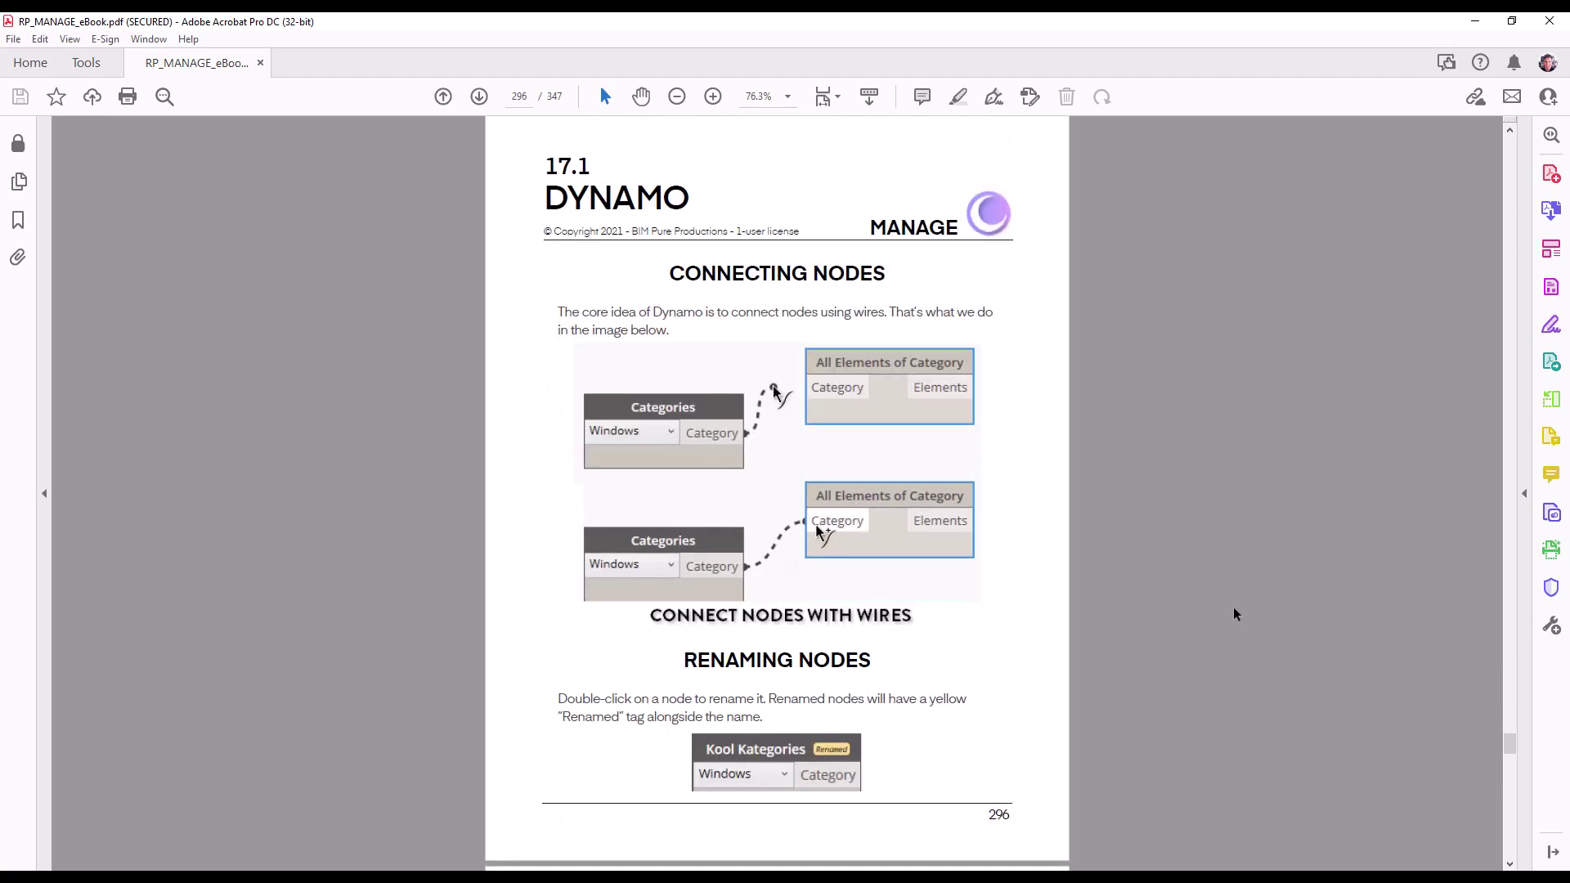
scroll(1235, 614, down, 12)
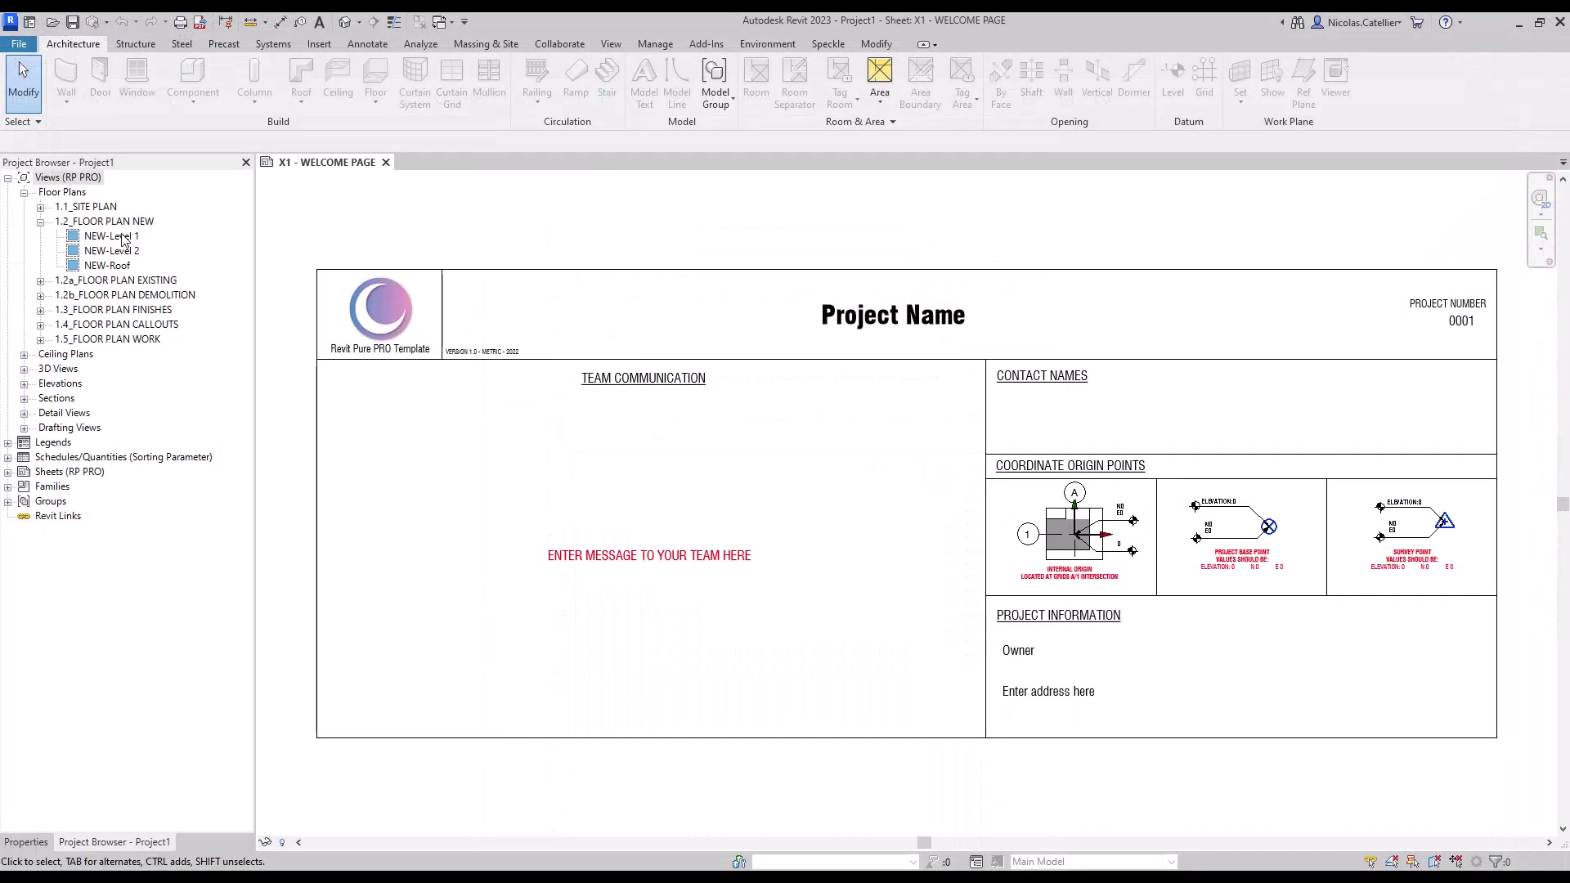
Open the A020 - SCHEDULES sheet in Revit and pan to the schedule legends.
click(123, 237)
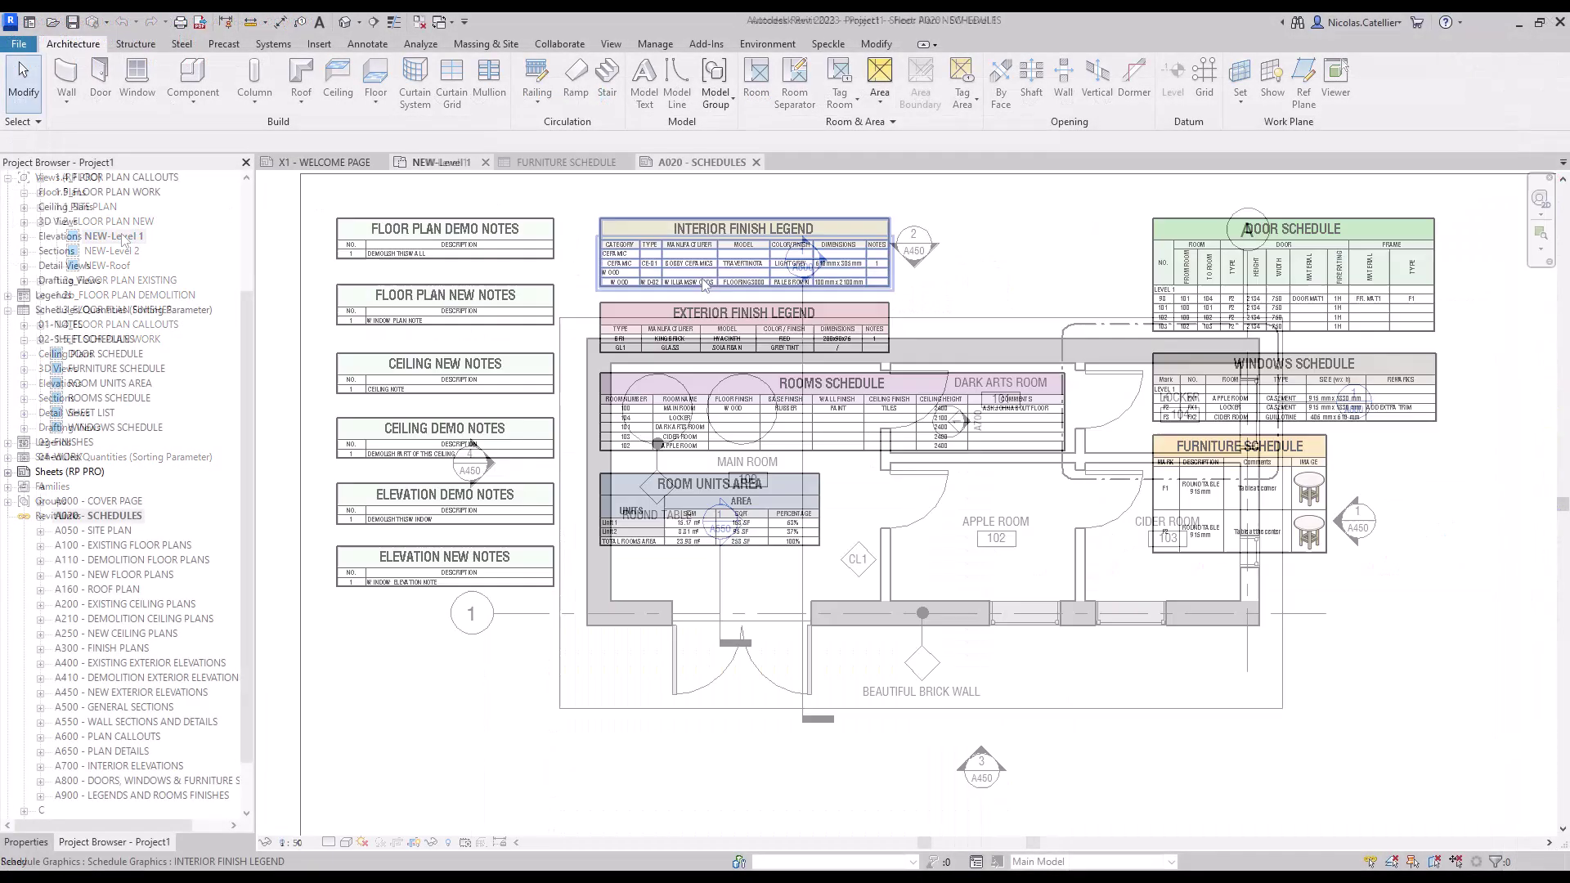
scroll(573, 409, up, 3)
middle_drag(1114, 413, 1145, 488)
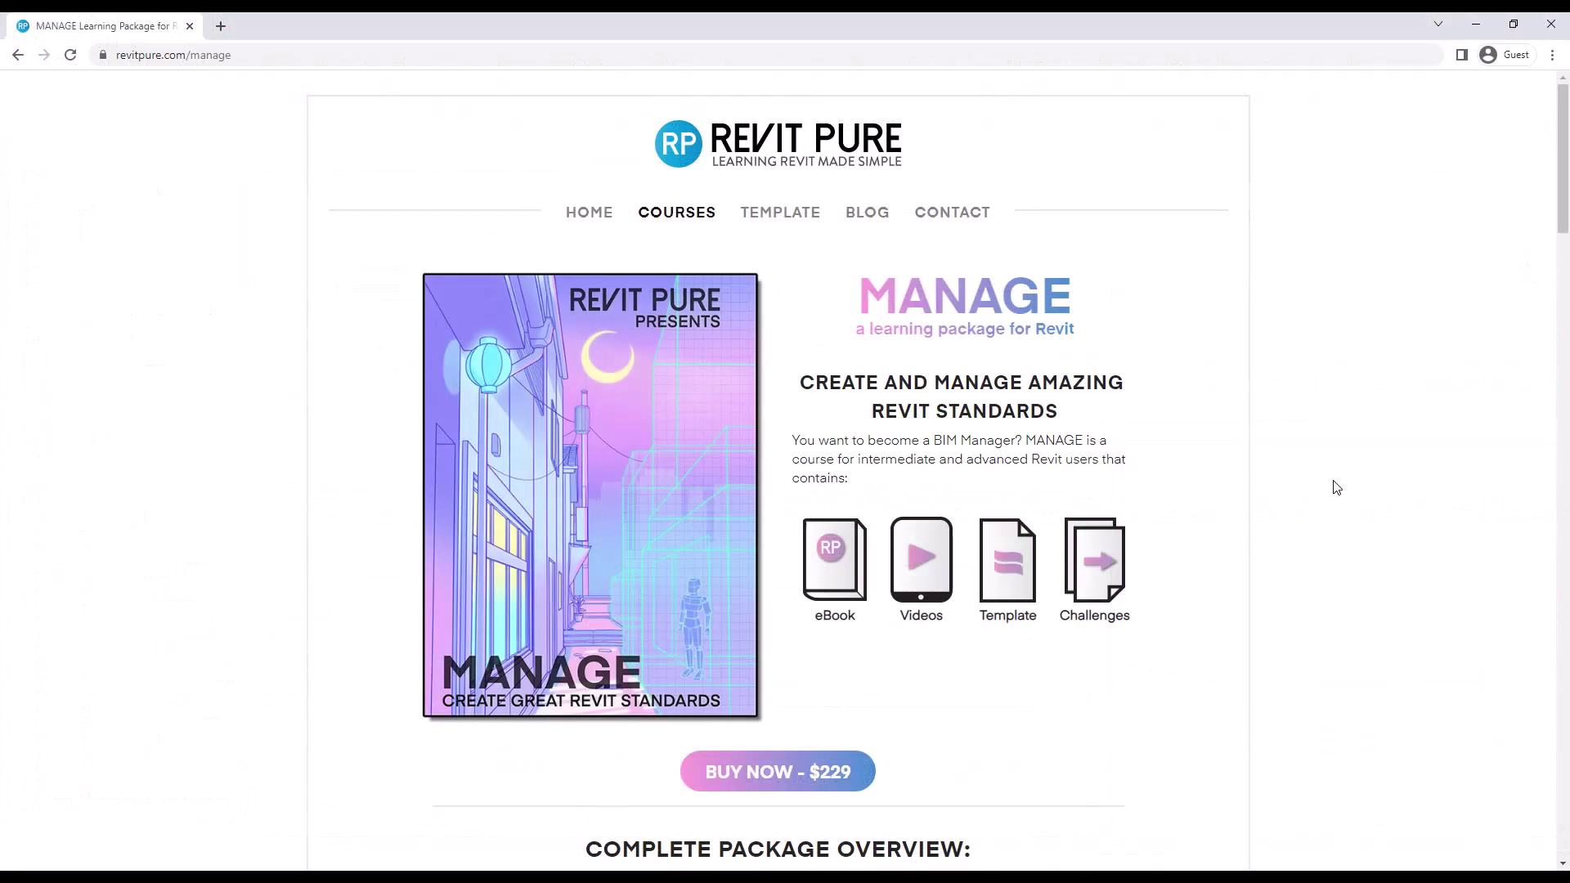
Scroll the revitpure.com/manage page and open the PART 4: Automate Boring Tasks chapter details.
scroll(1326, 511, down, 7)
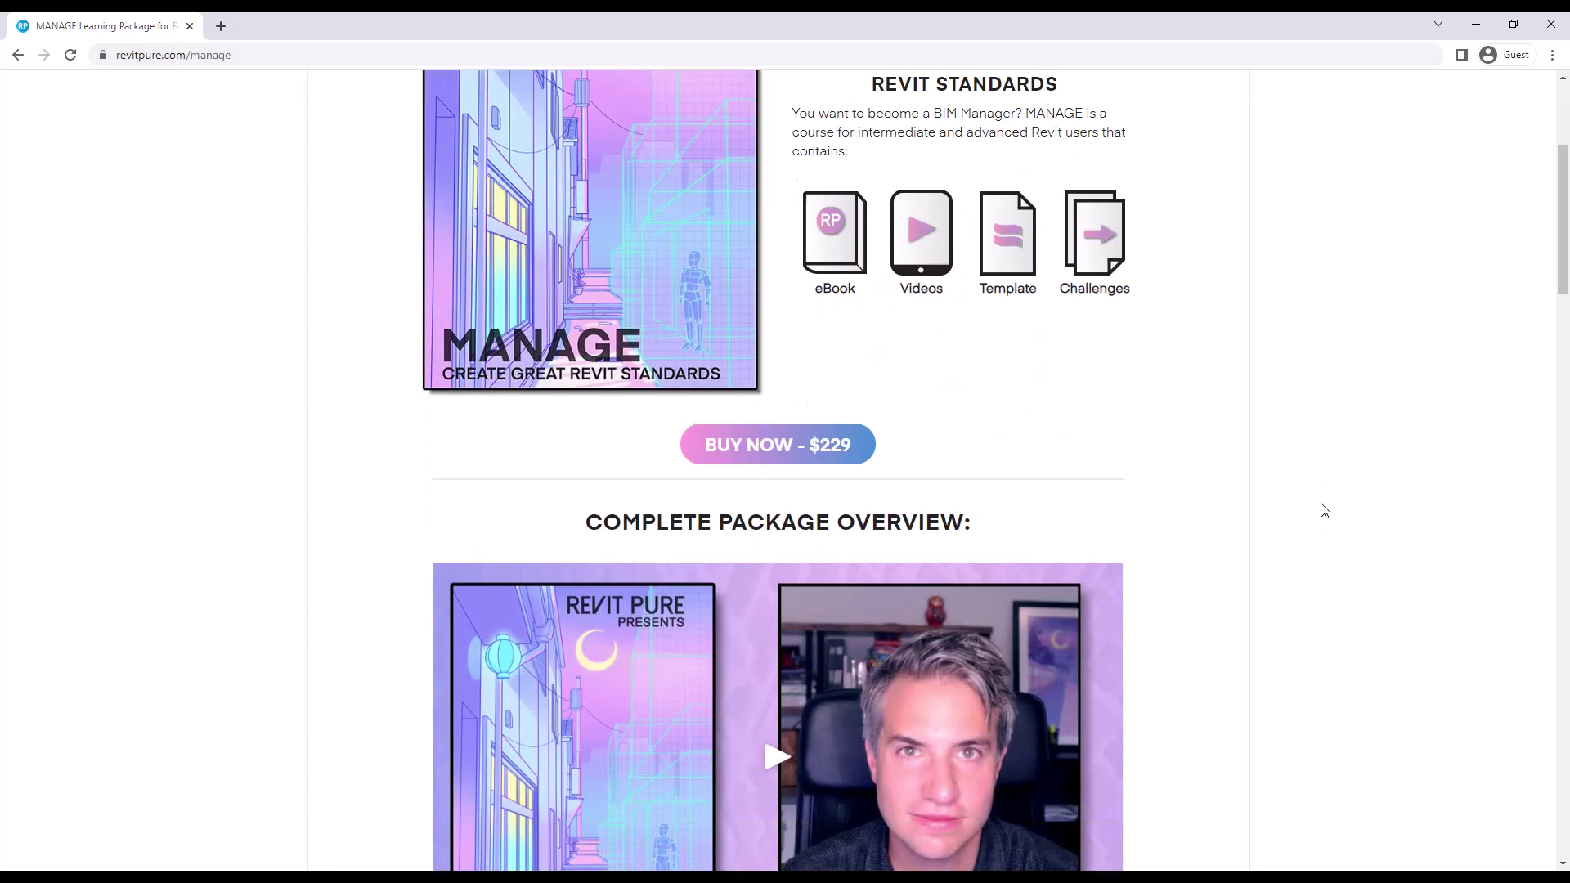
scroll(1326, 510, down, 8)
click(597, 401)
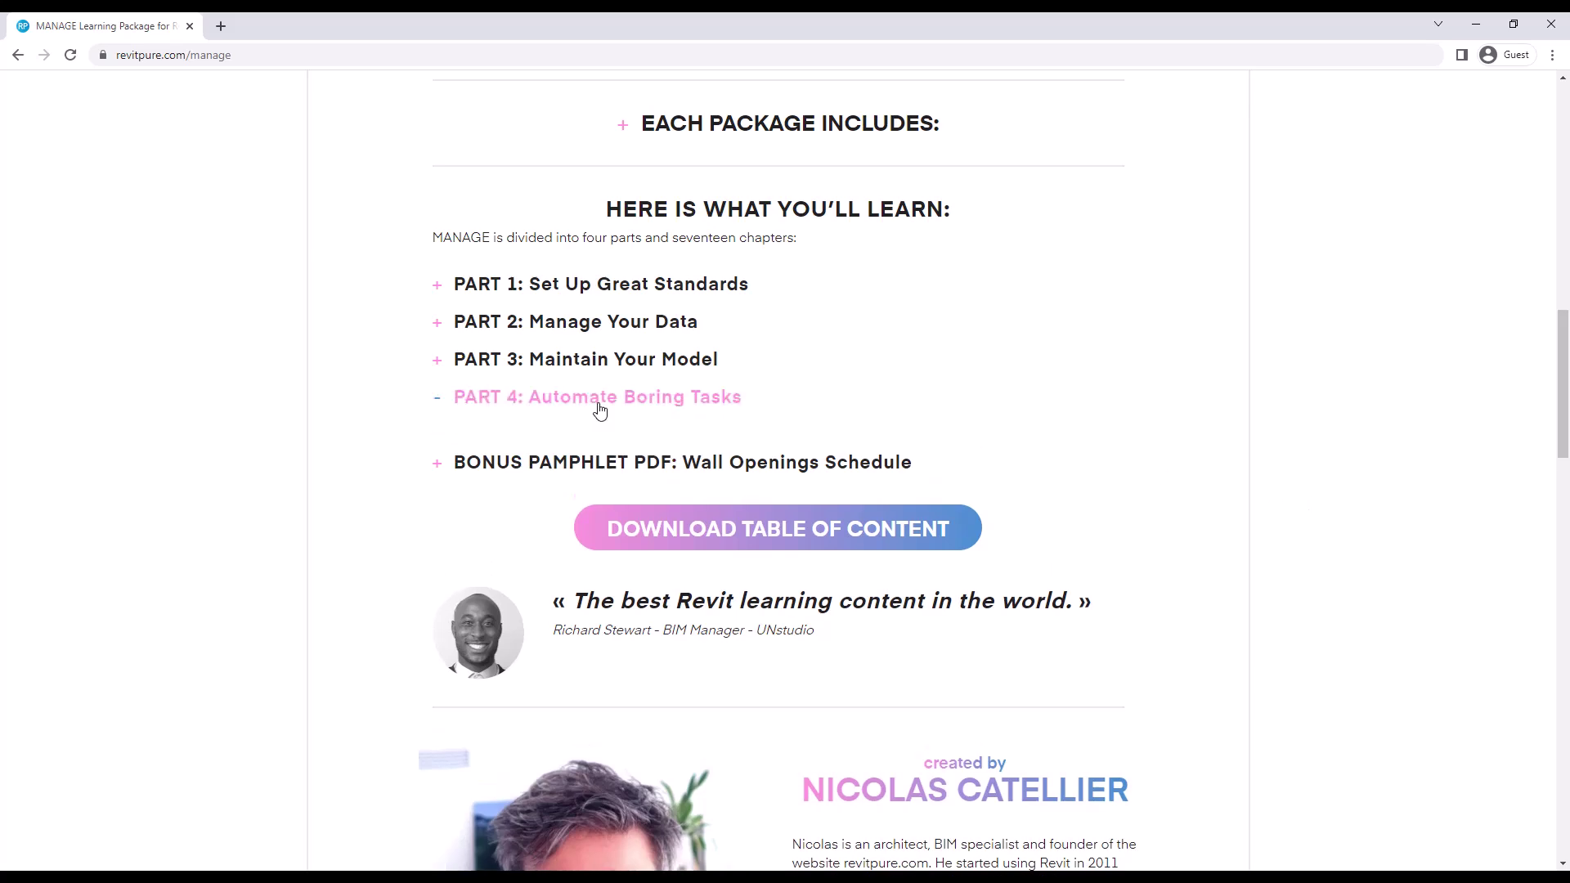
scroll(1410, 518, down, 5)
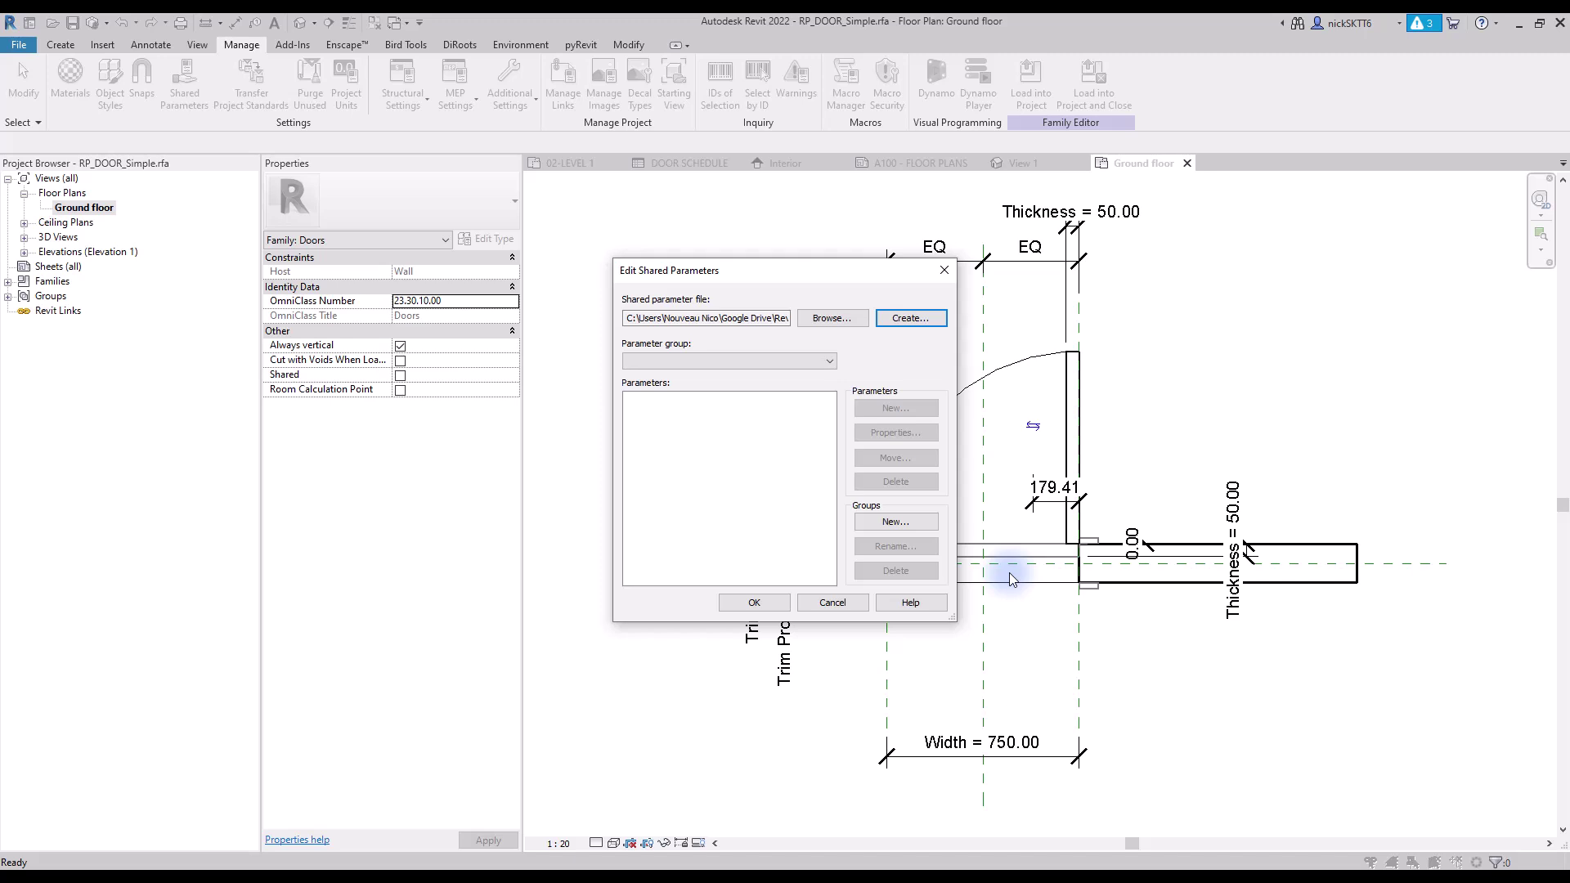
Create a new shared parameter group named Doors.
click(898, 522)
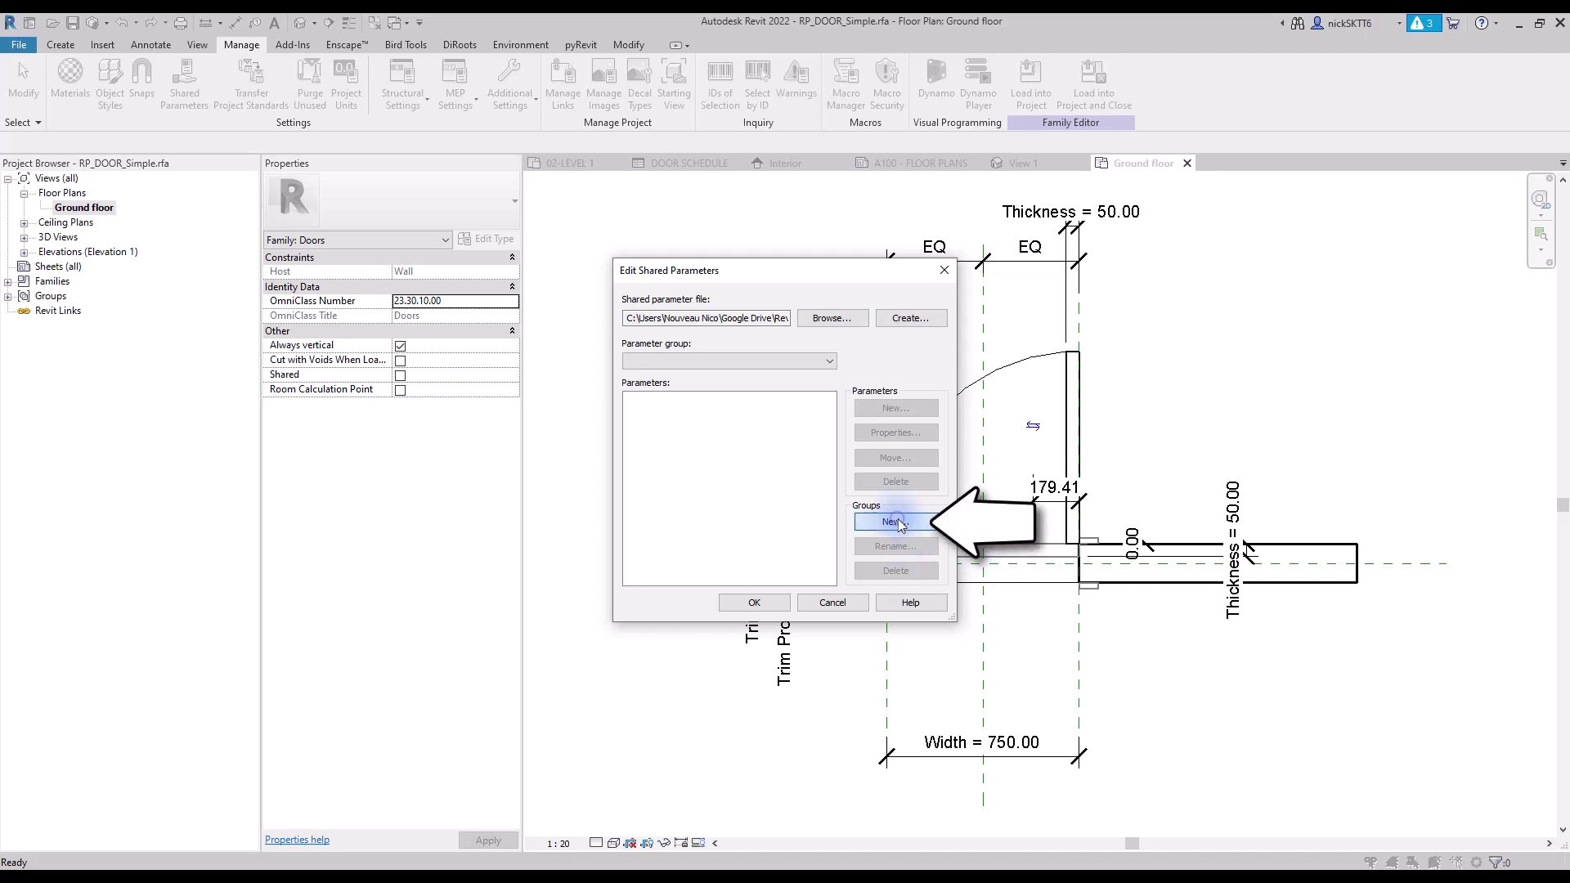
text(Doors)
key(Return)
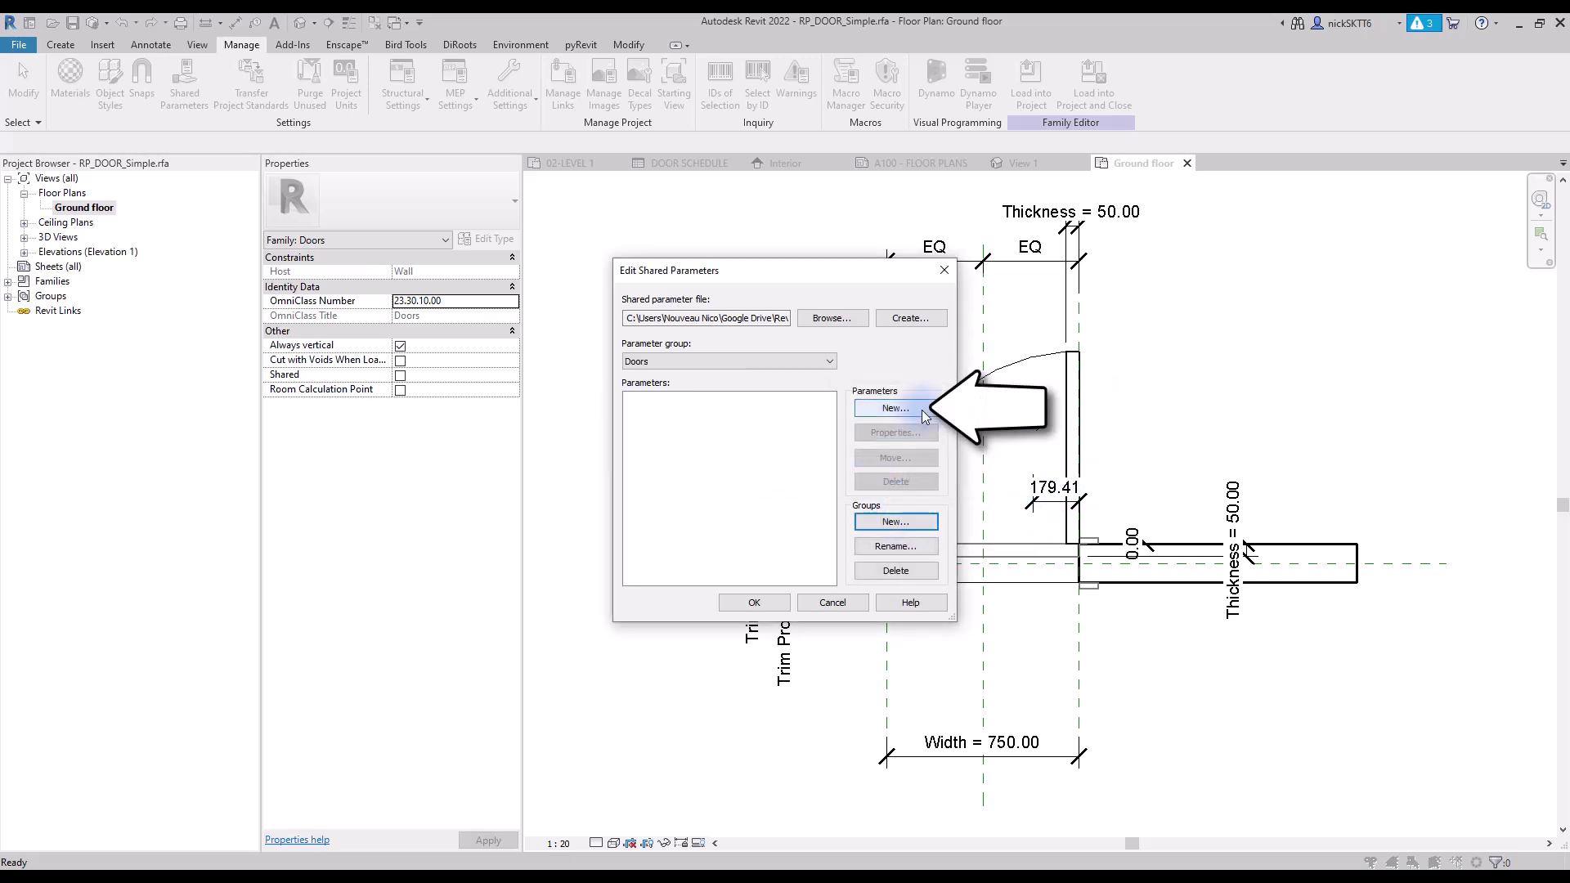
Add a Text parameter Frame Color with a custom tooltip to the Doors group.
click(895, 408)
text(Frame Color)
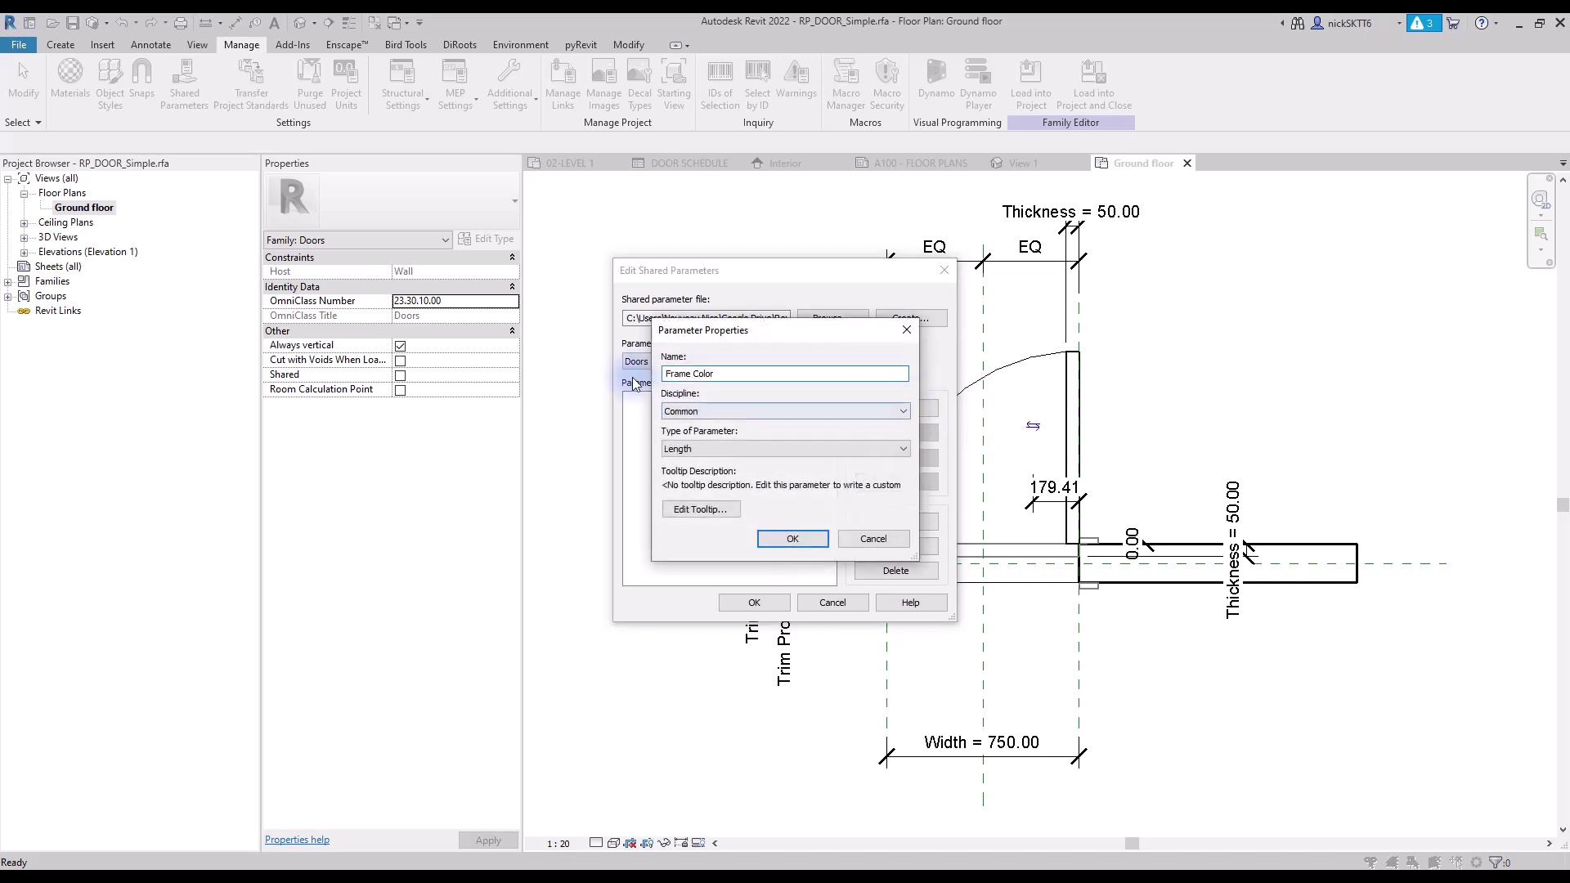
click(726, 448)
click(730, 463)
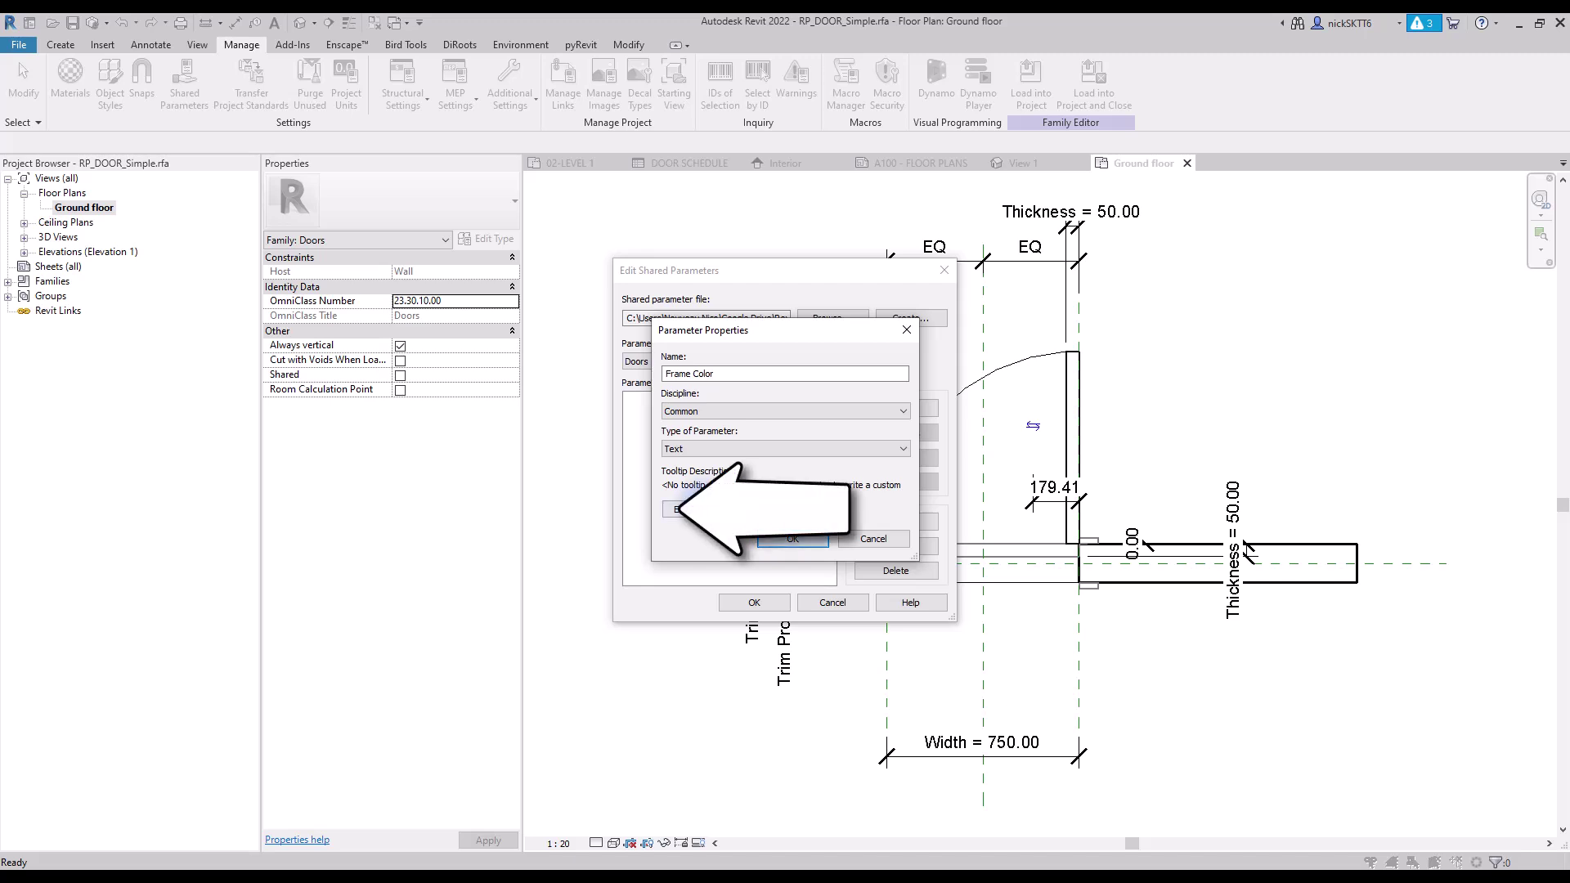
click(677, 509)
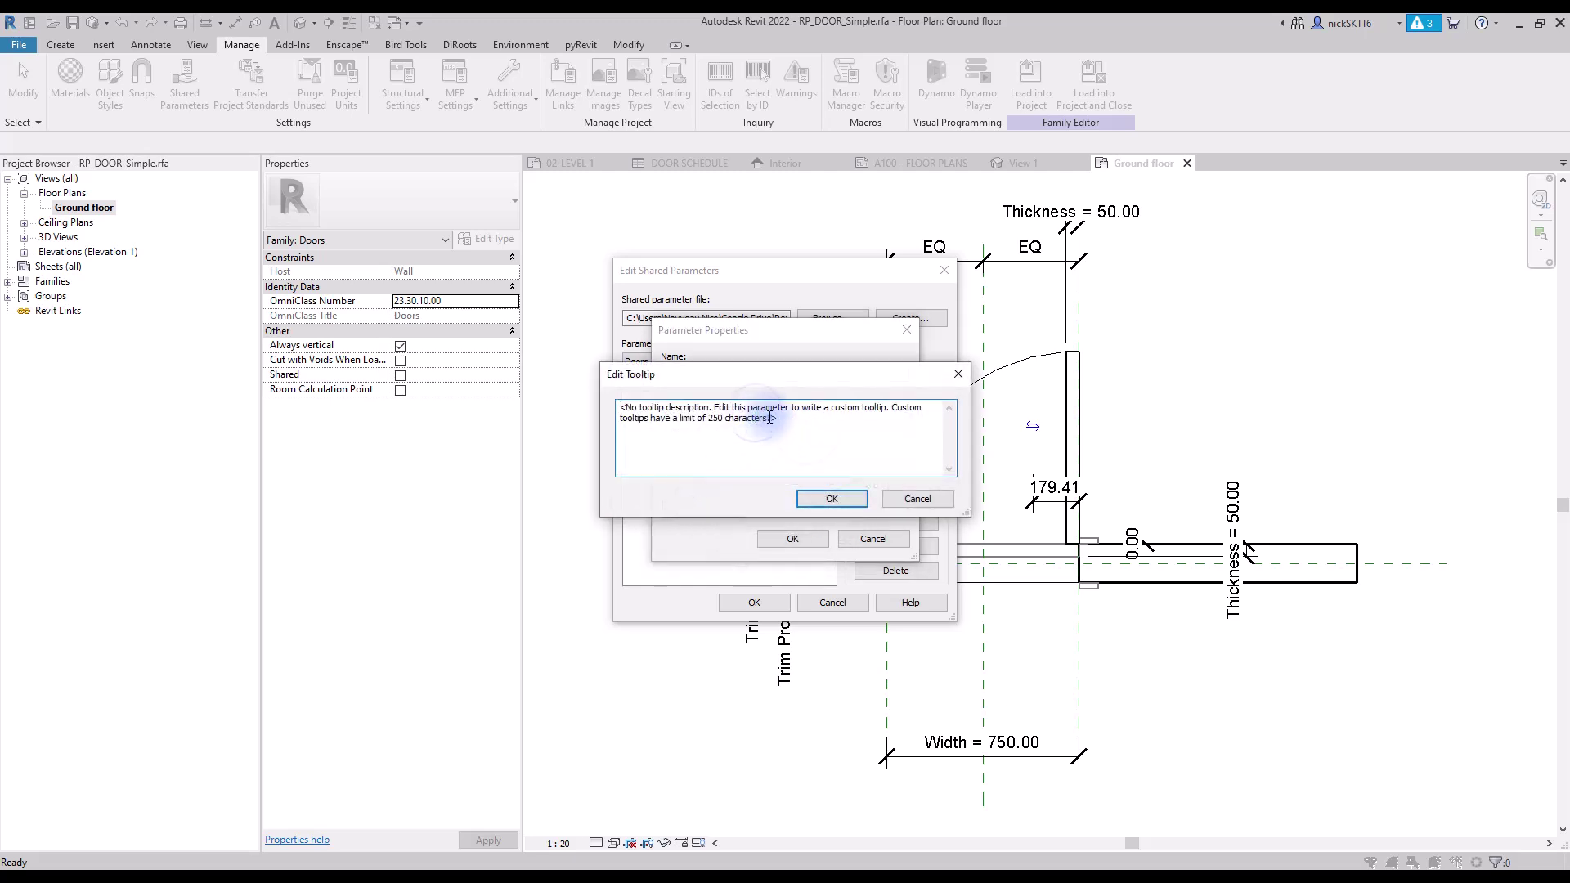
drag(625, 407, 866, 432)
text(This is where you enter a tip>)
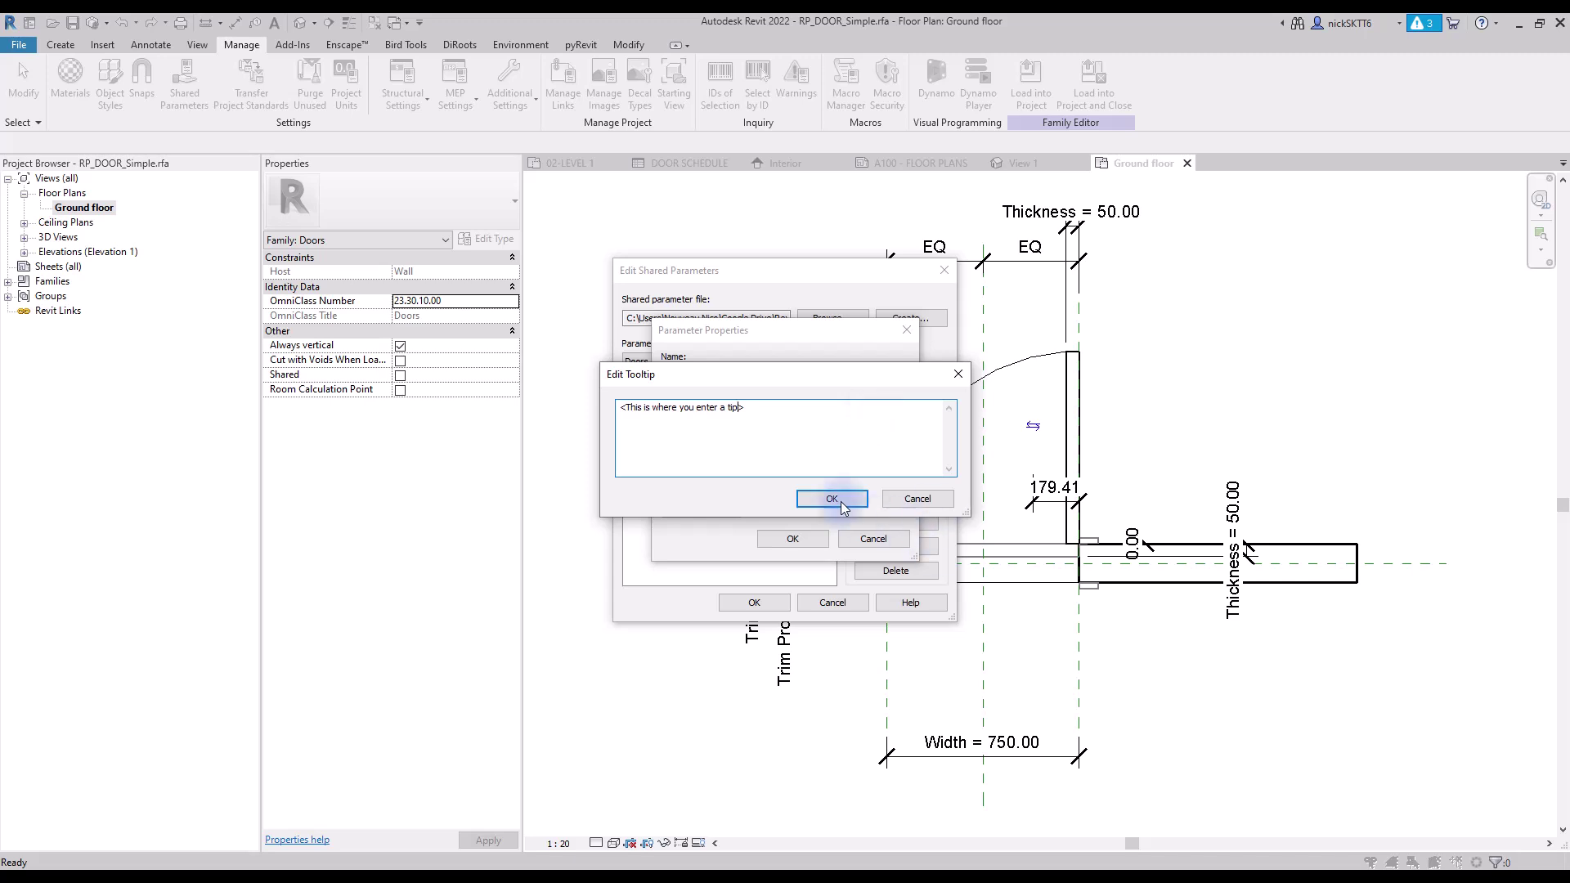
click(832, 499)
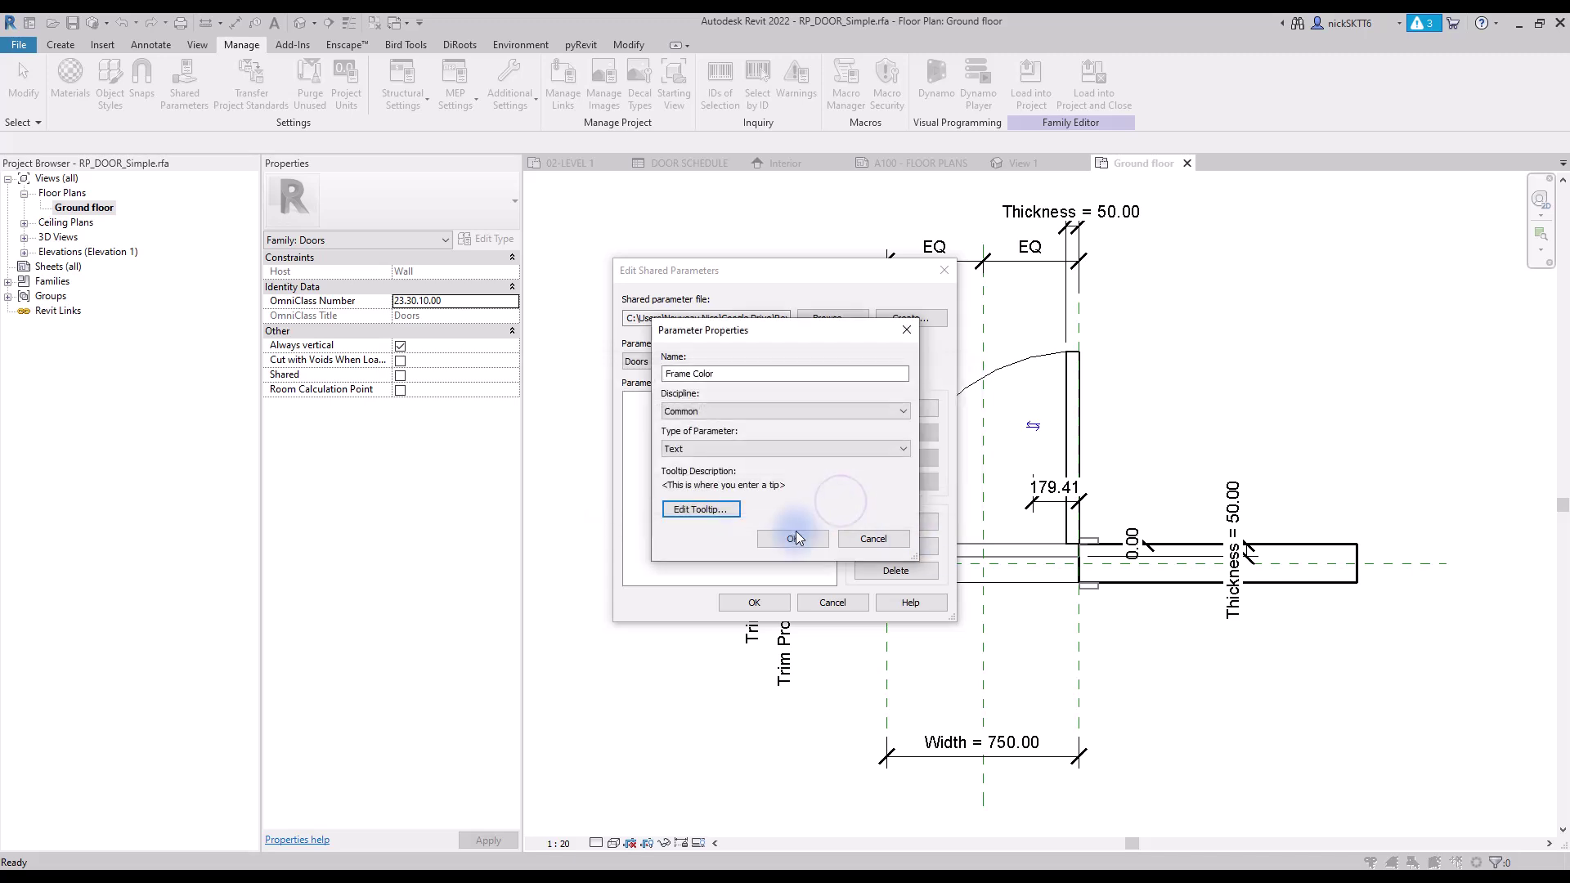
click(792, 538)
click(753, 603)
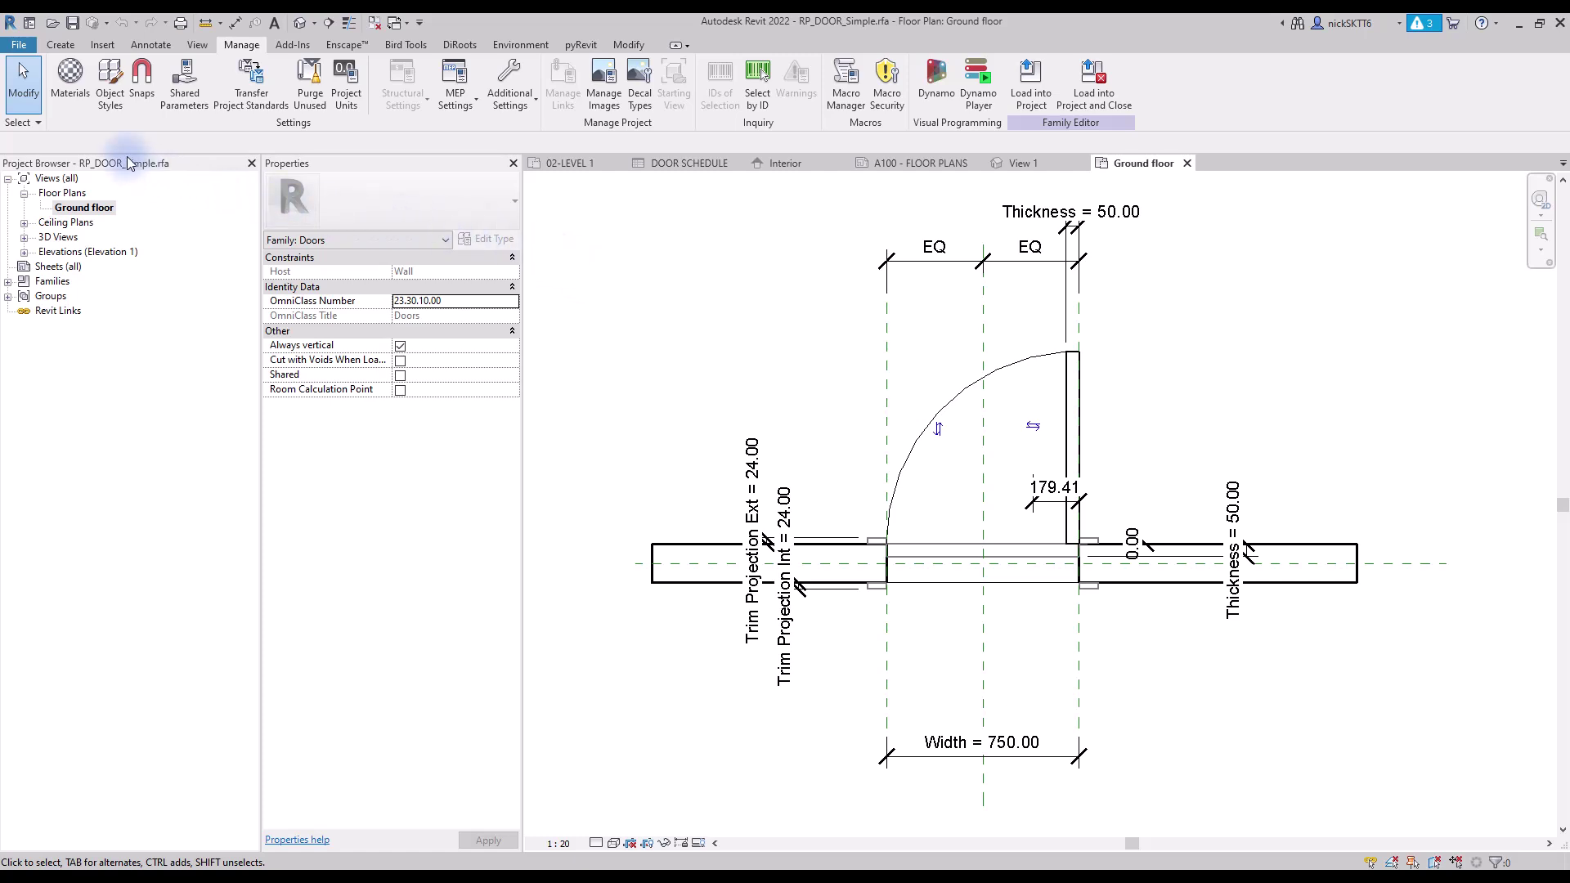
Add Frame Color from the shared parameter file as a new door family parameter.
click(60, 46)
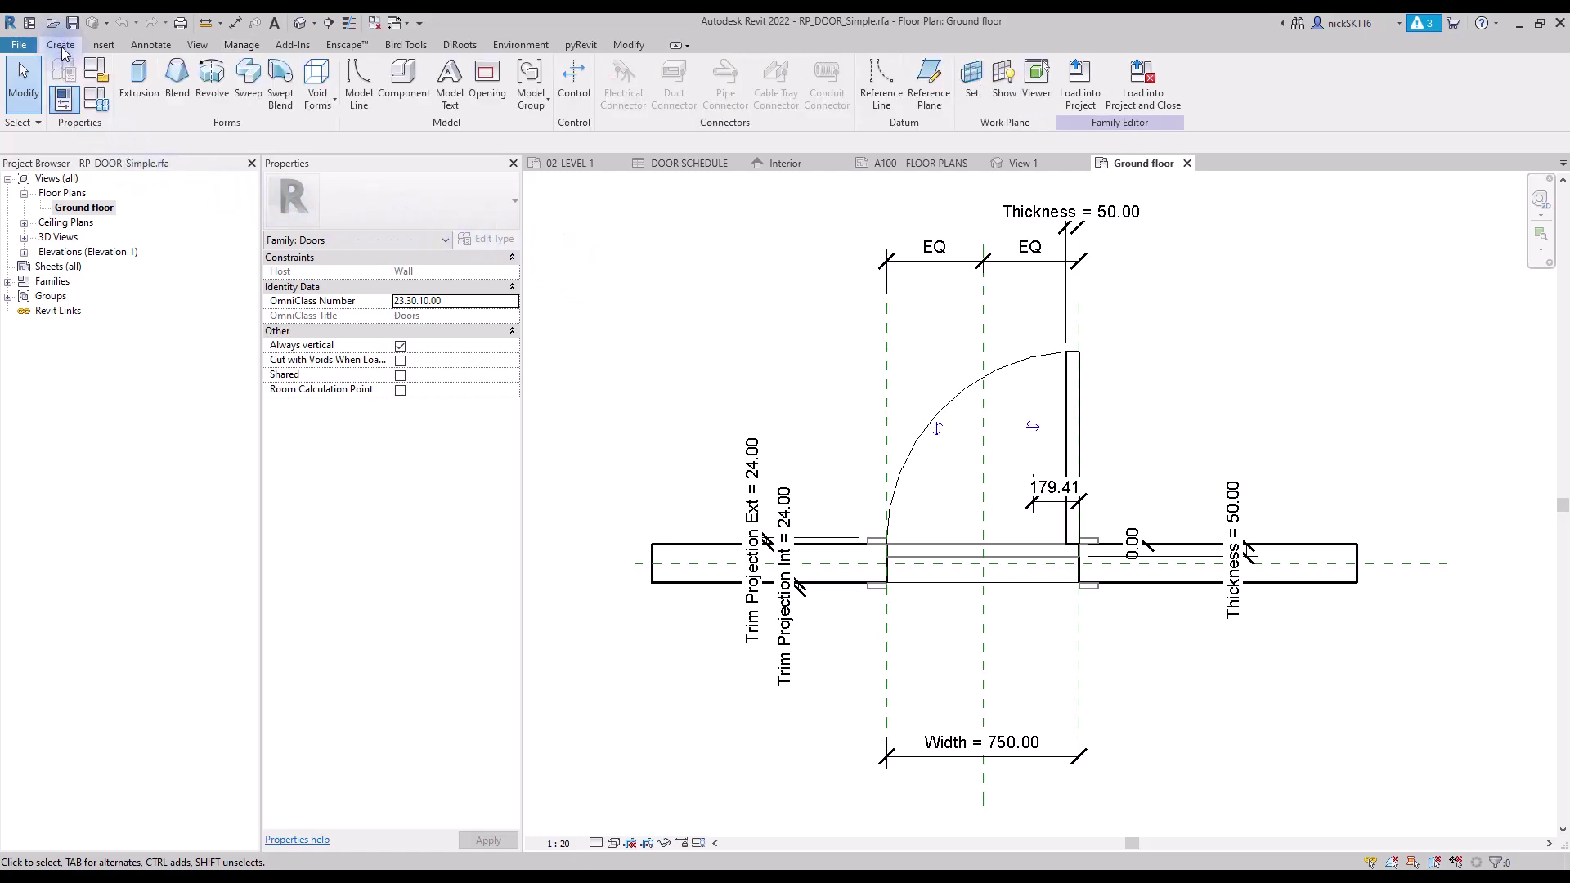
click(94, 99)
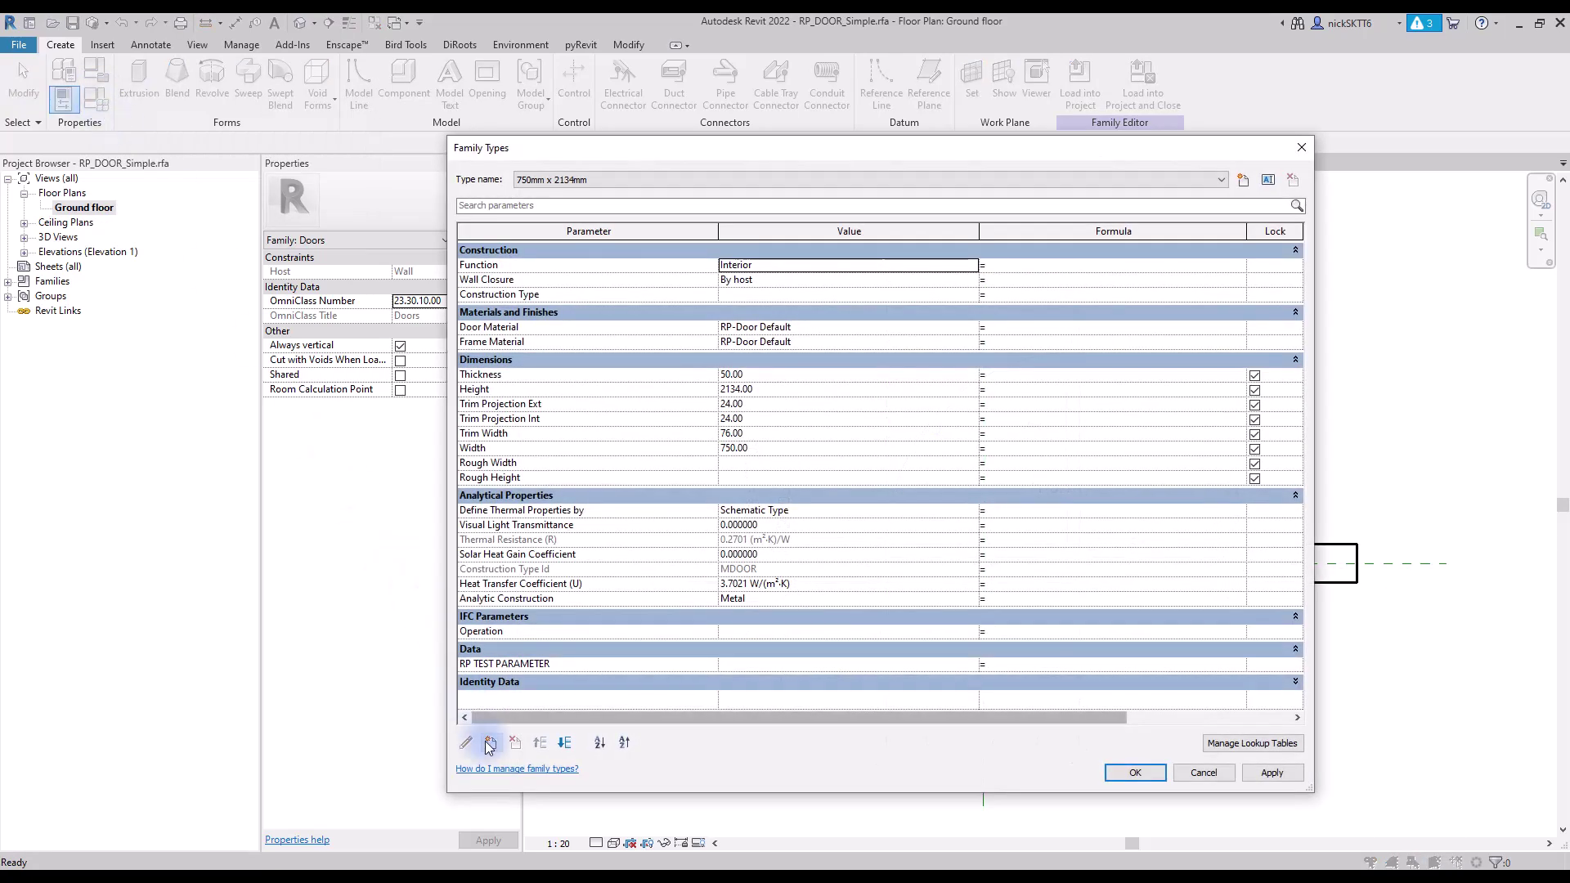
click(490, 745)
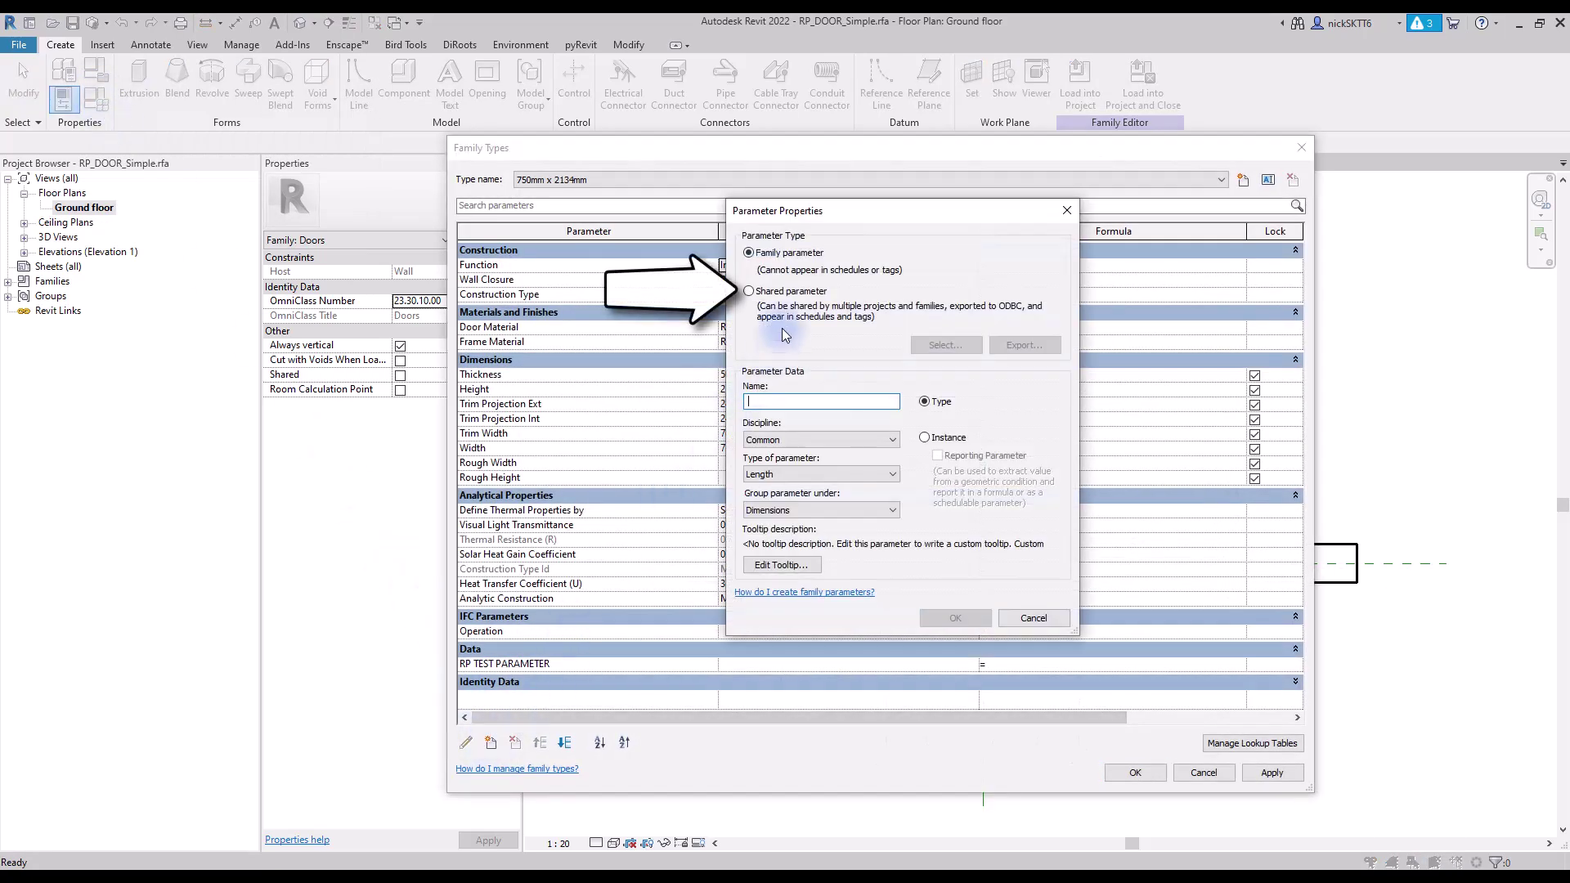
click(750, 293)
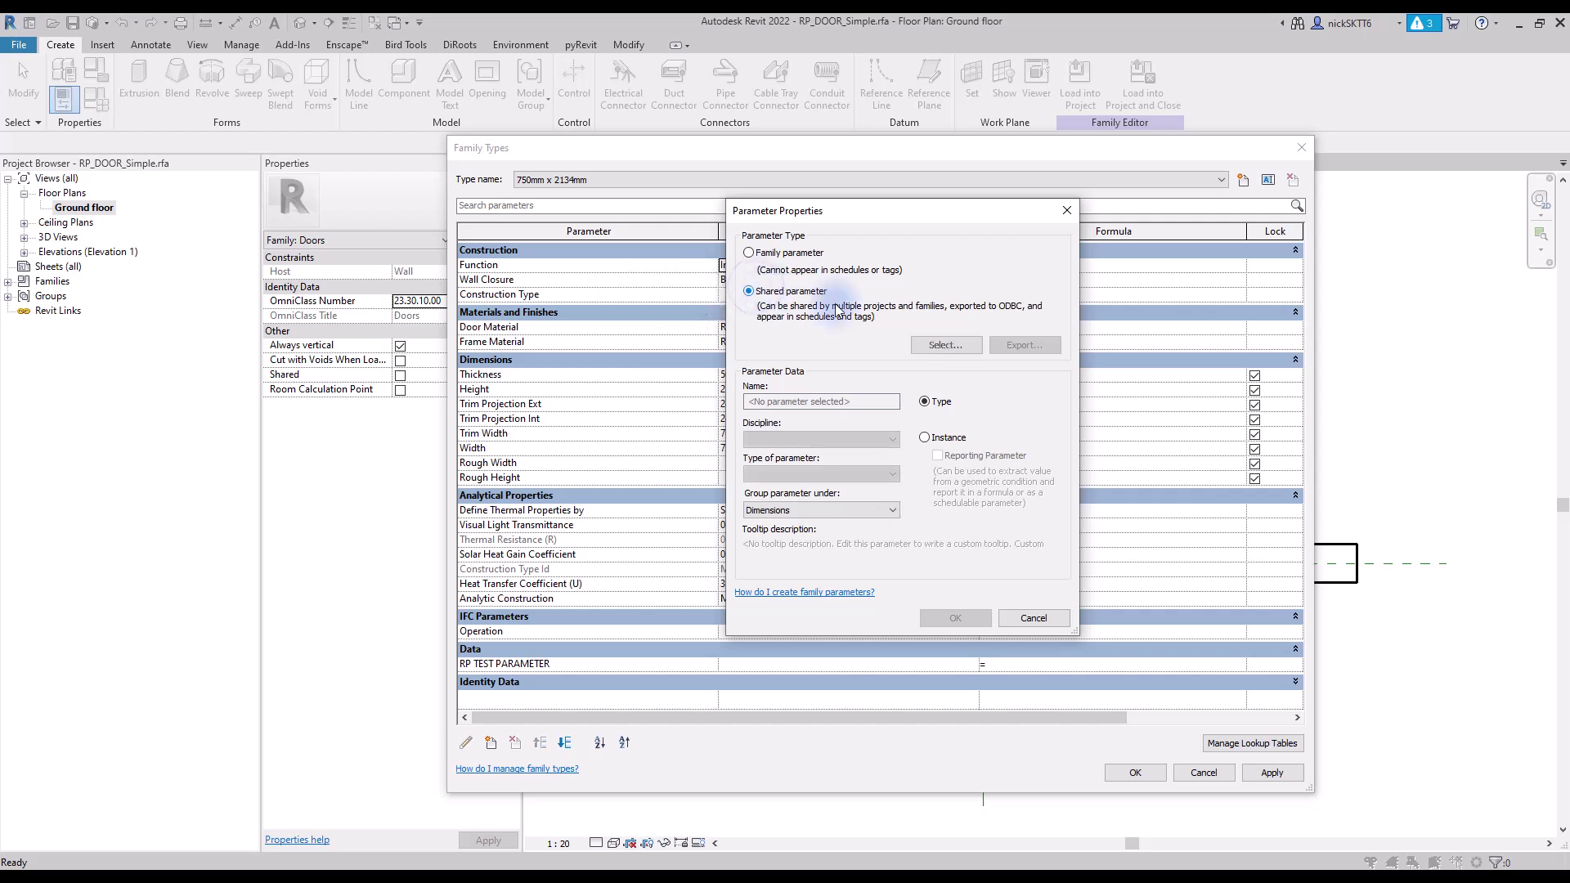
click(940, 345)
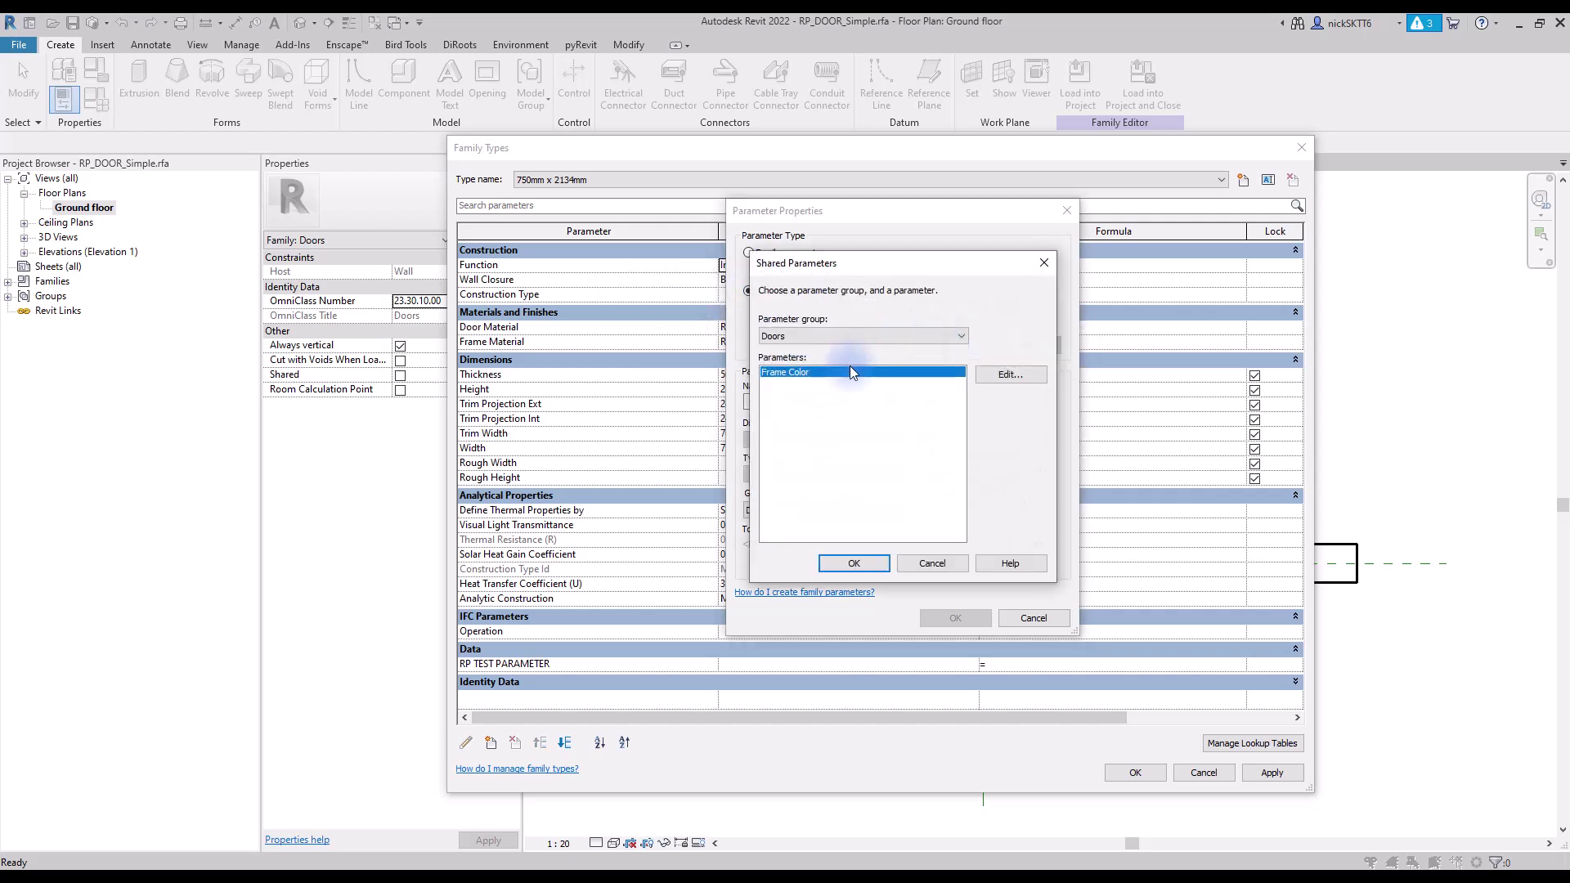
click(843, 564)
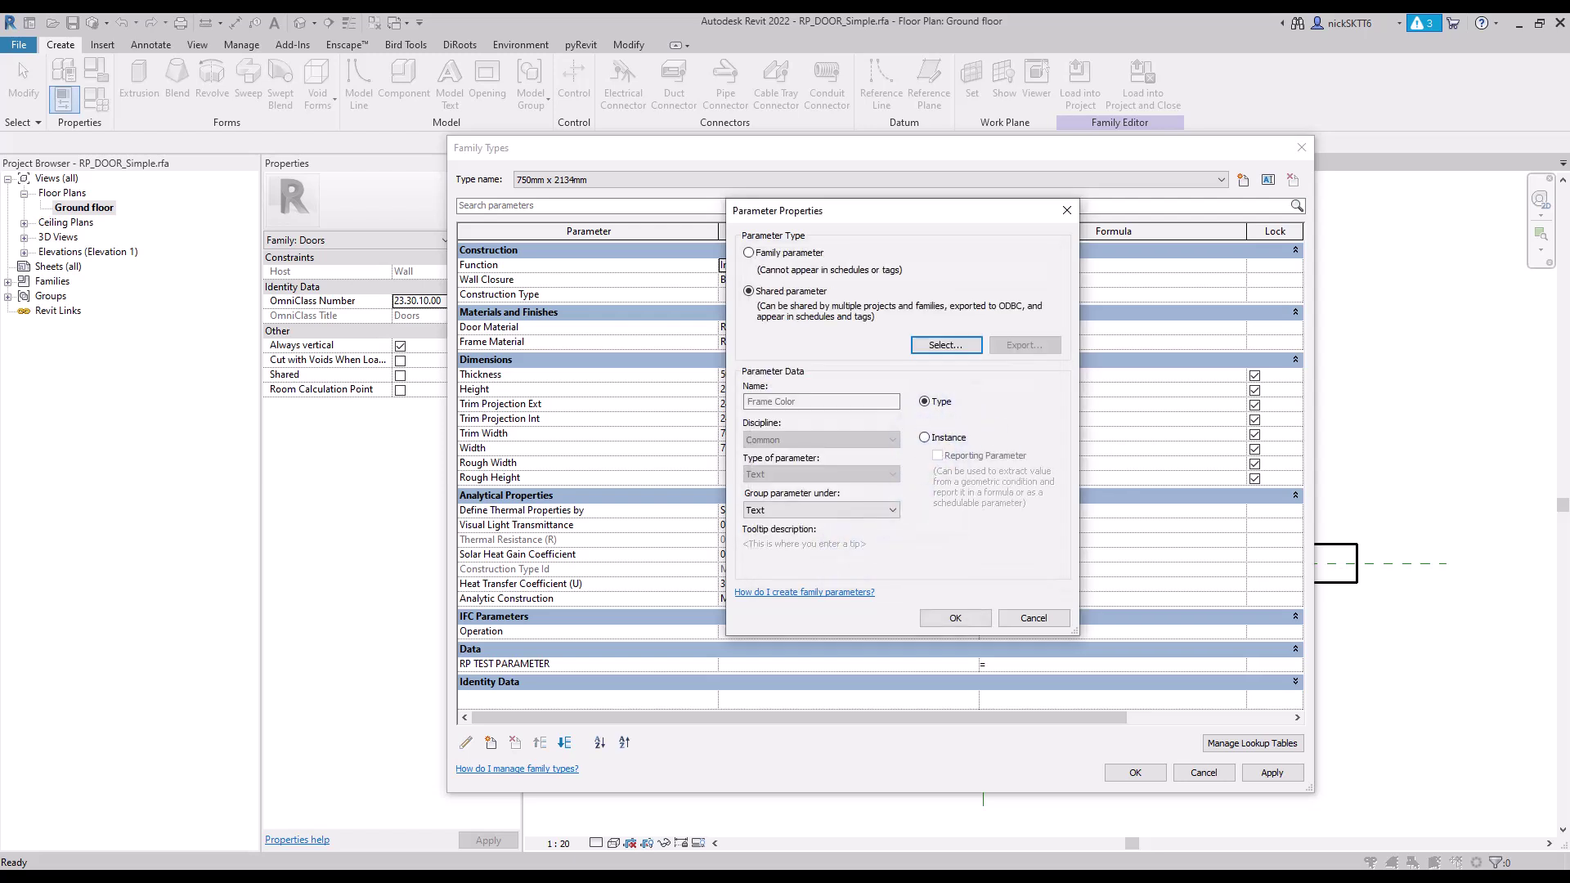
click(955, 618)
click(1143, 78)
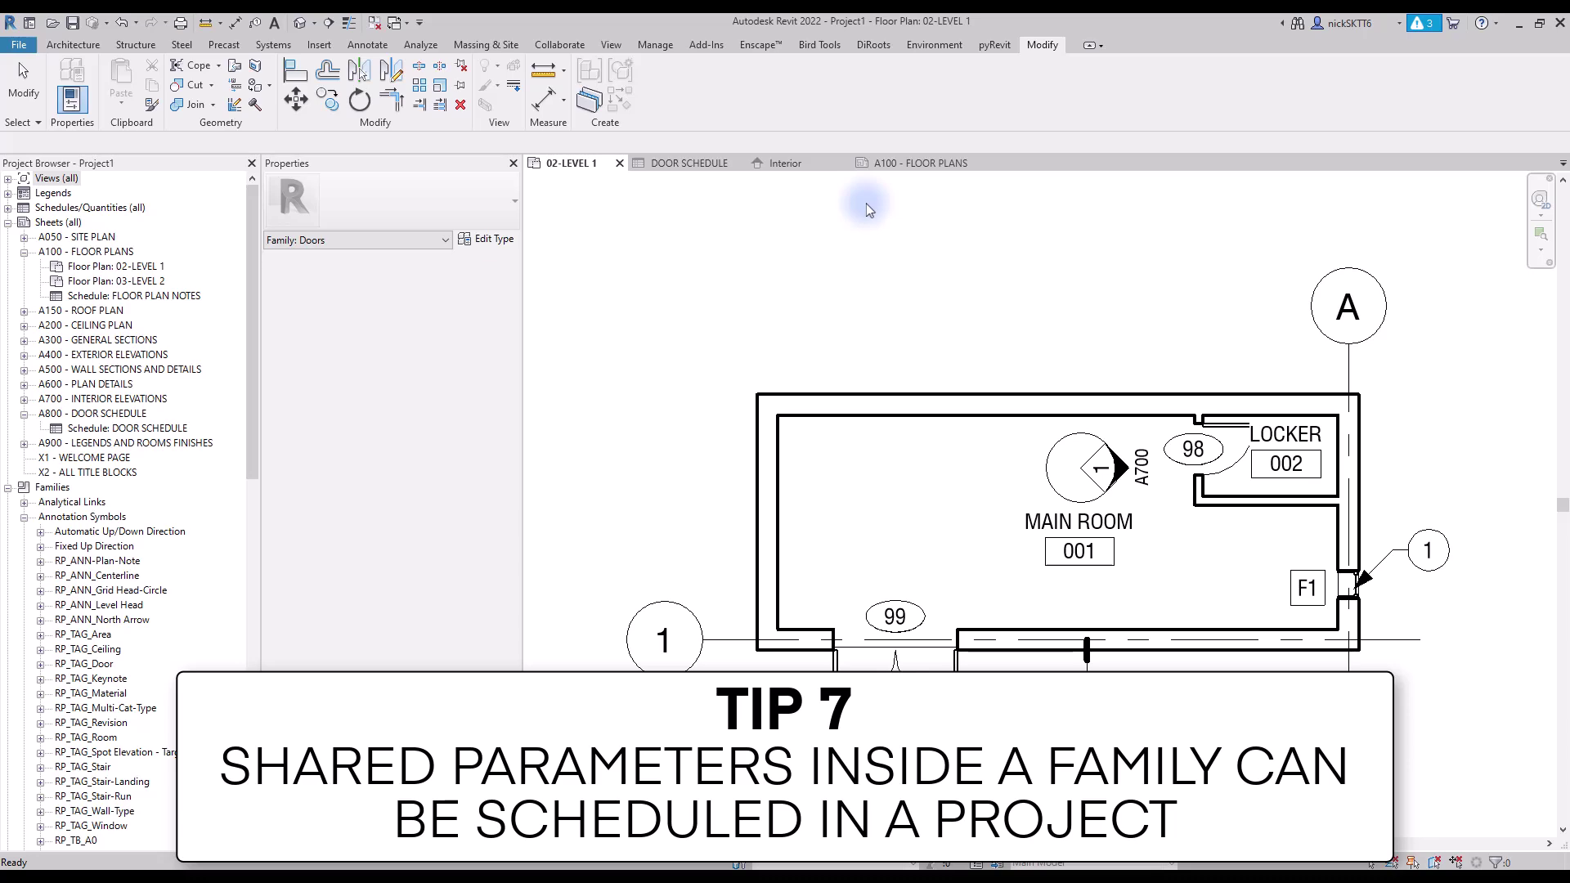
Add the Frame Color field to the DOOR SCHEDULE and widen its column.
click(866, 204)
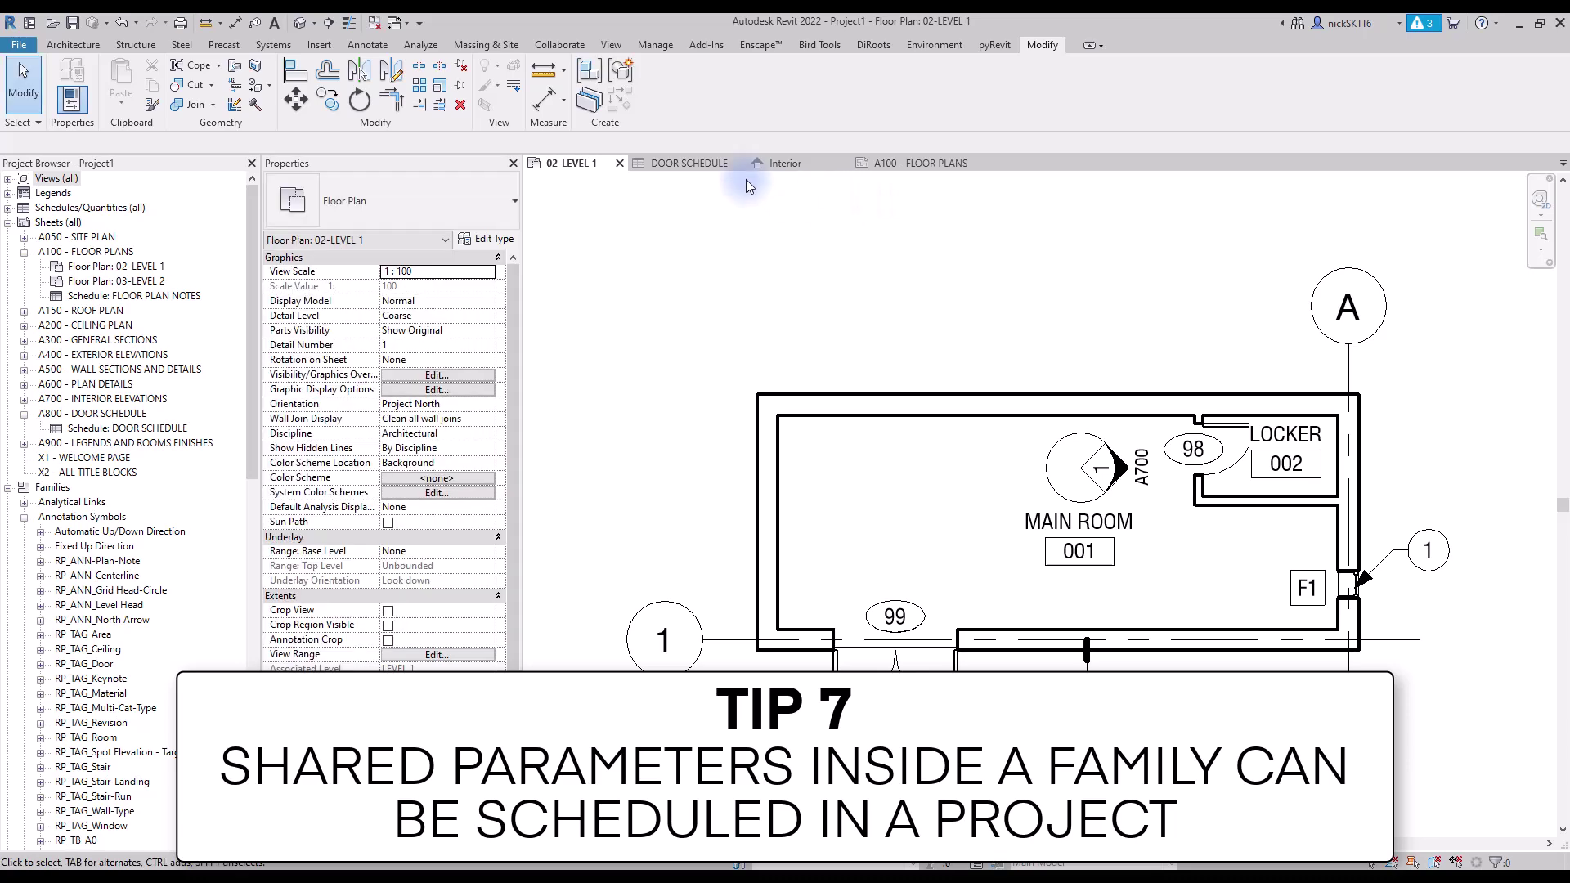
click(682, 165)
click(473, 375)
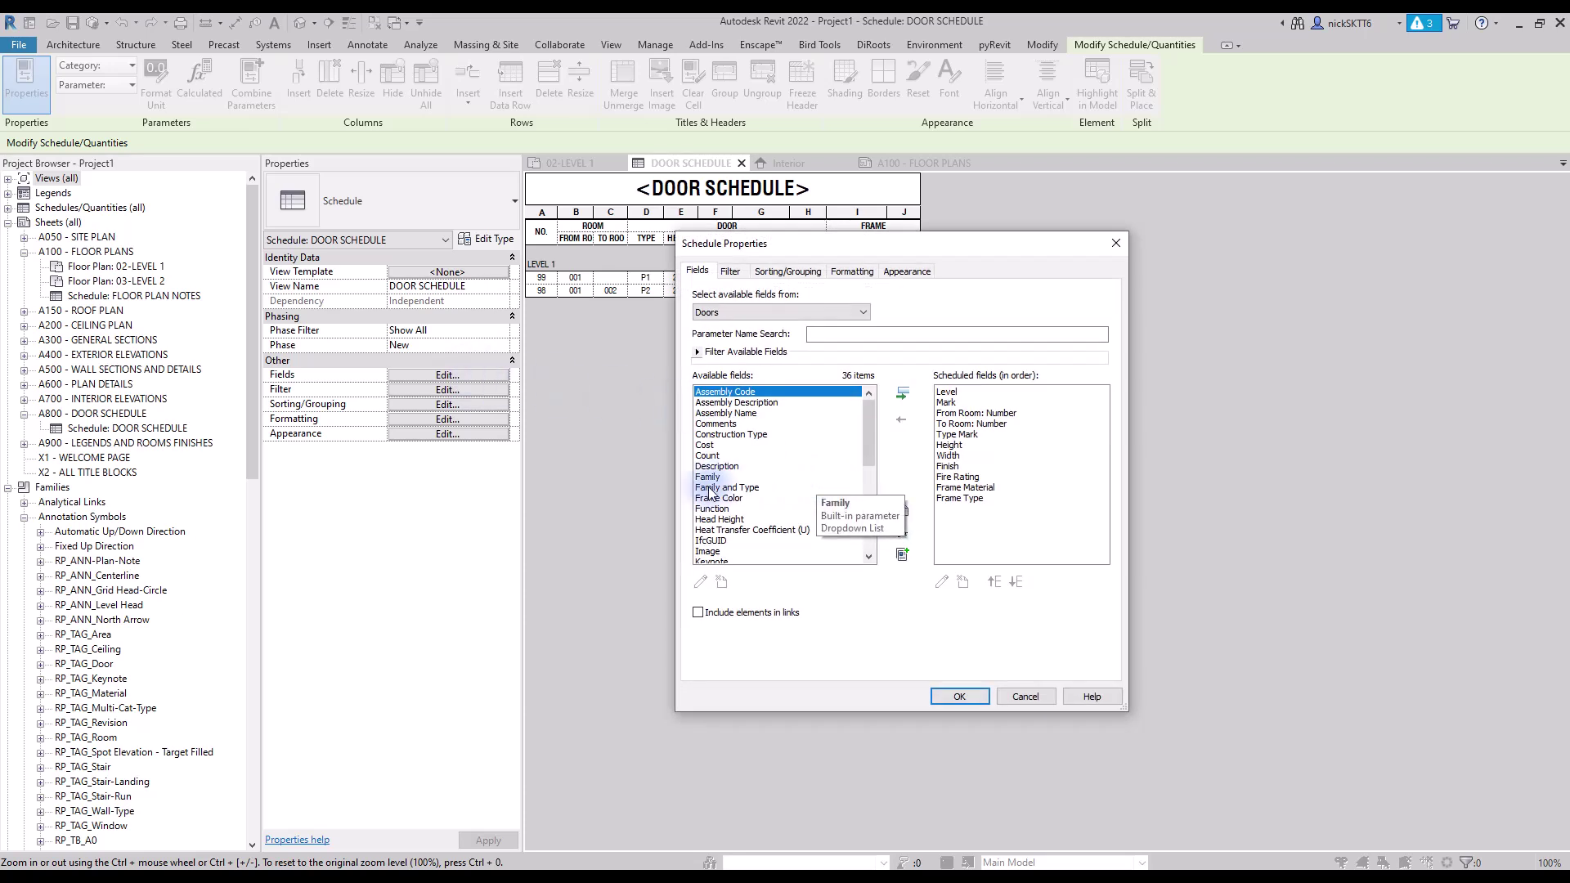
click(736, 498)
click(902, 394)
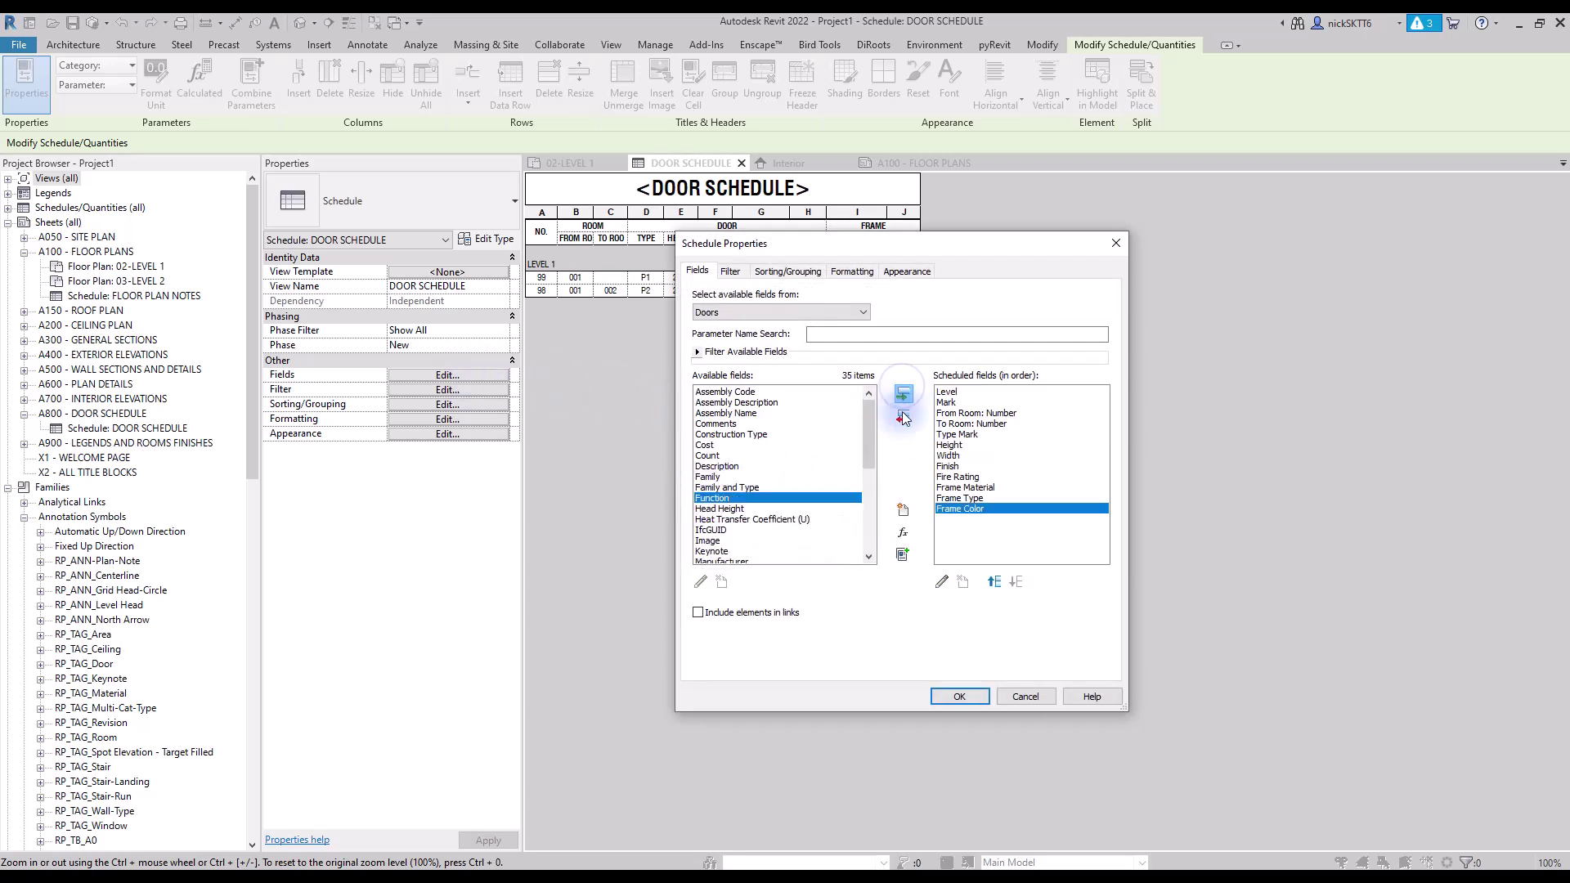
click(958, 697)
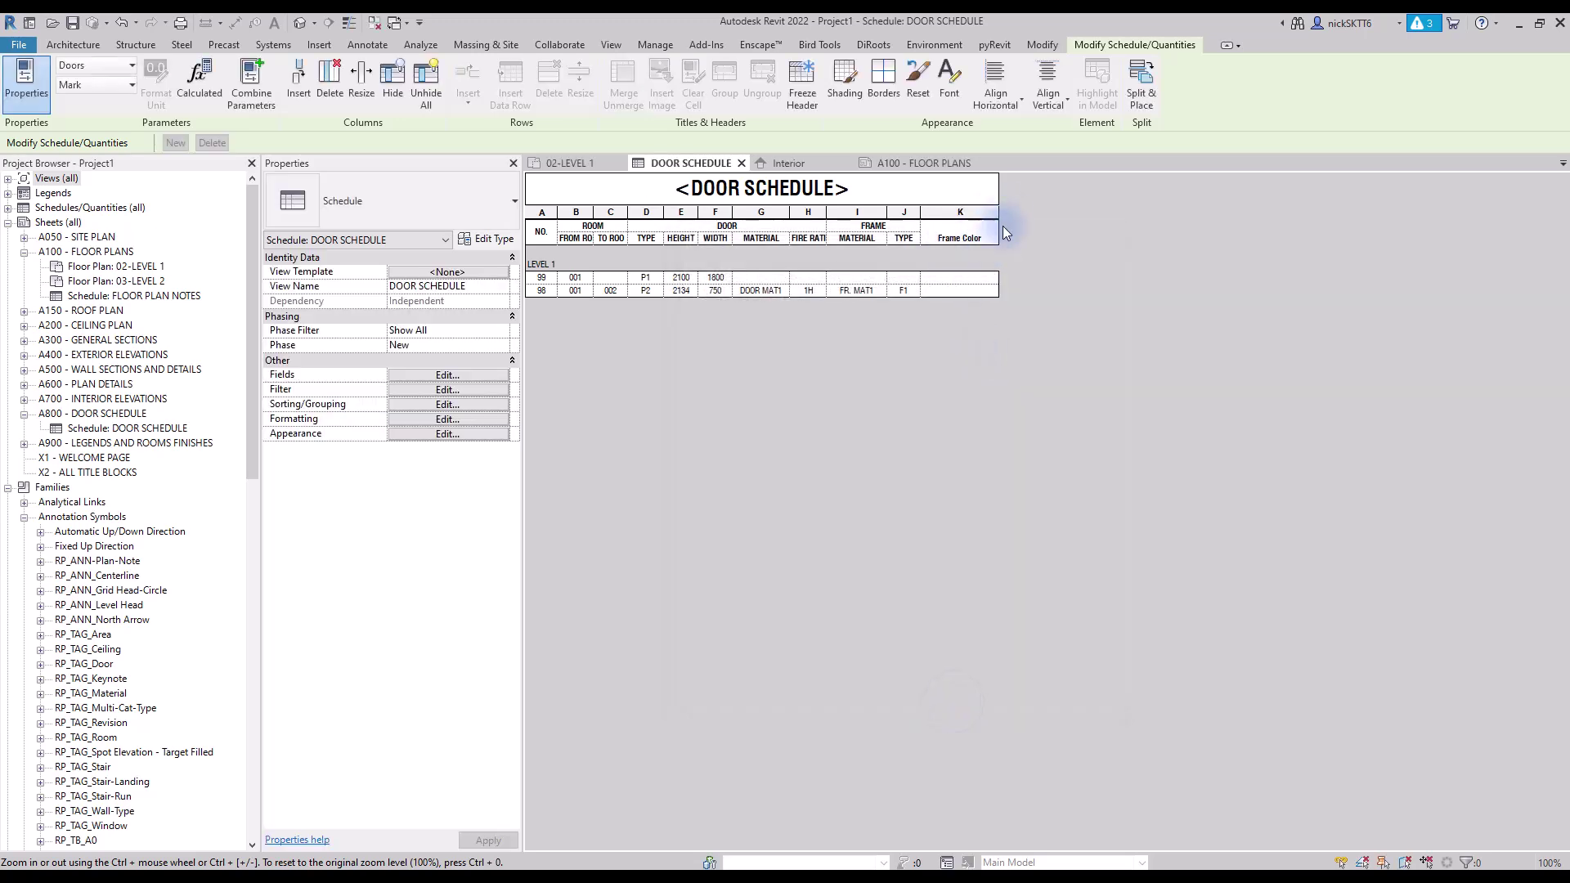
drag(999, 210, 1057, 210)
Enter RED as door 98's Frame Color and apply it to all doors of that type.
click(980, 278)
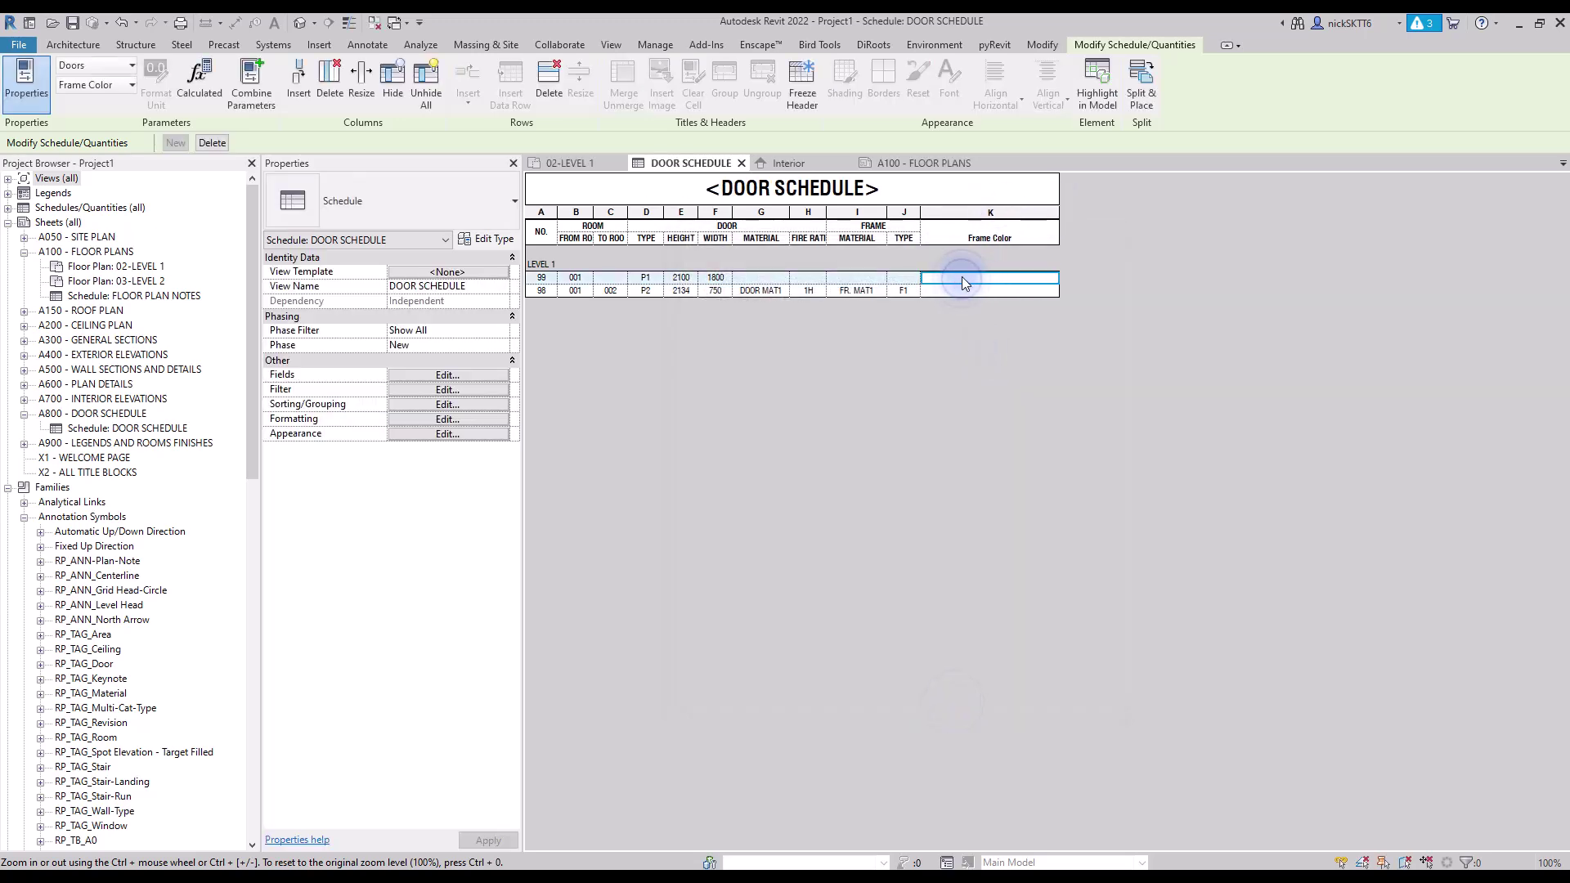
click(970, 279)
key(Down)
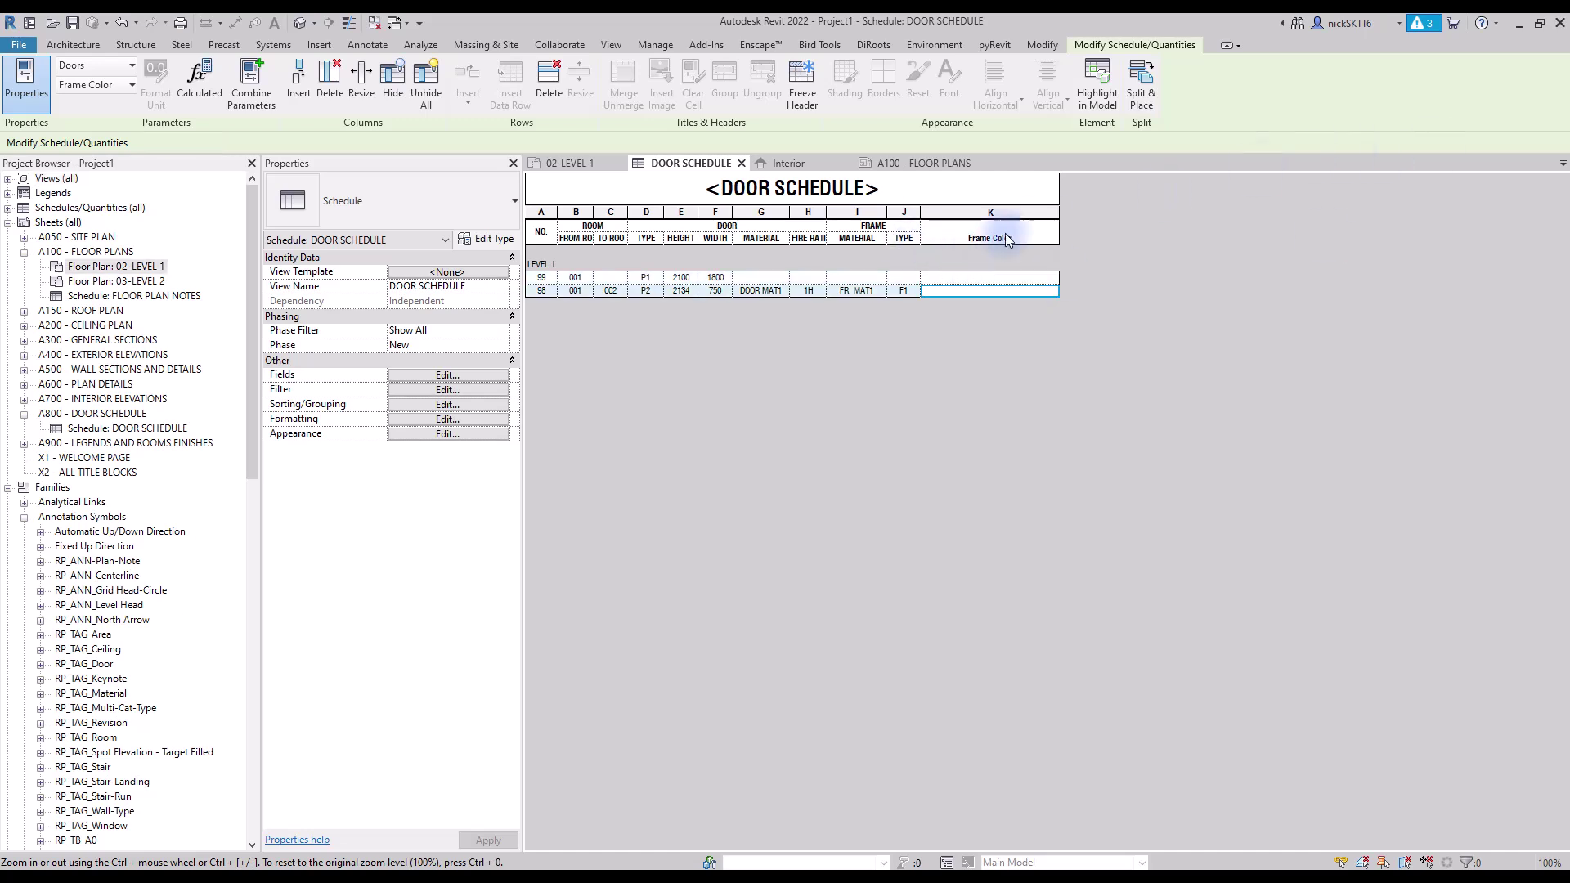
click(1018, 278)
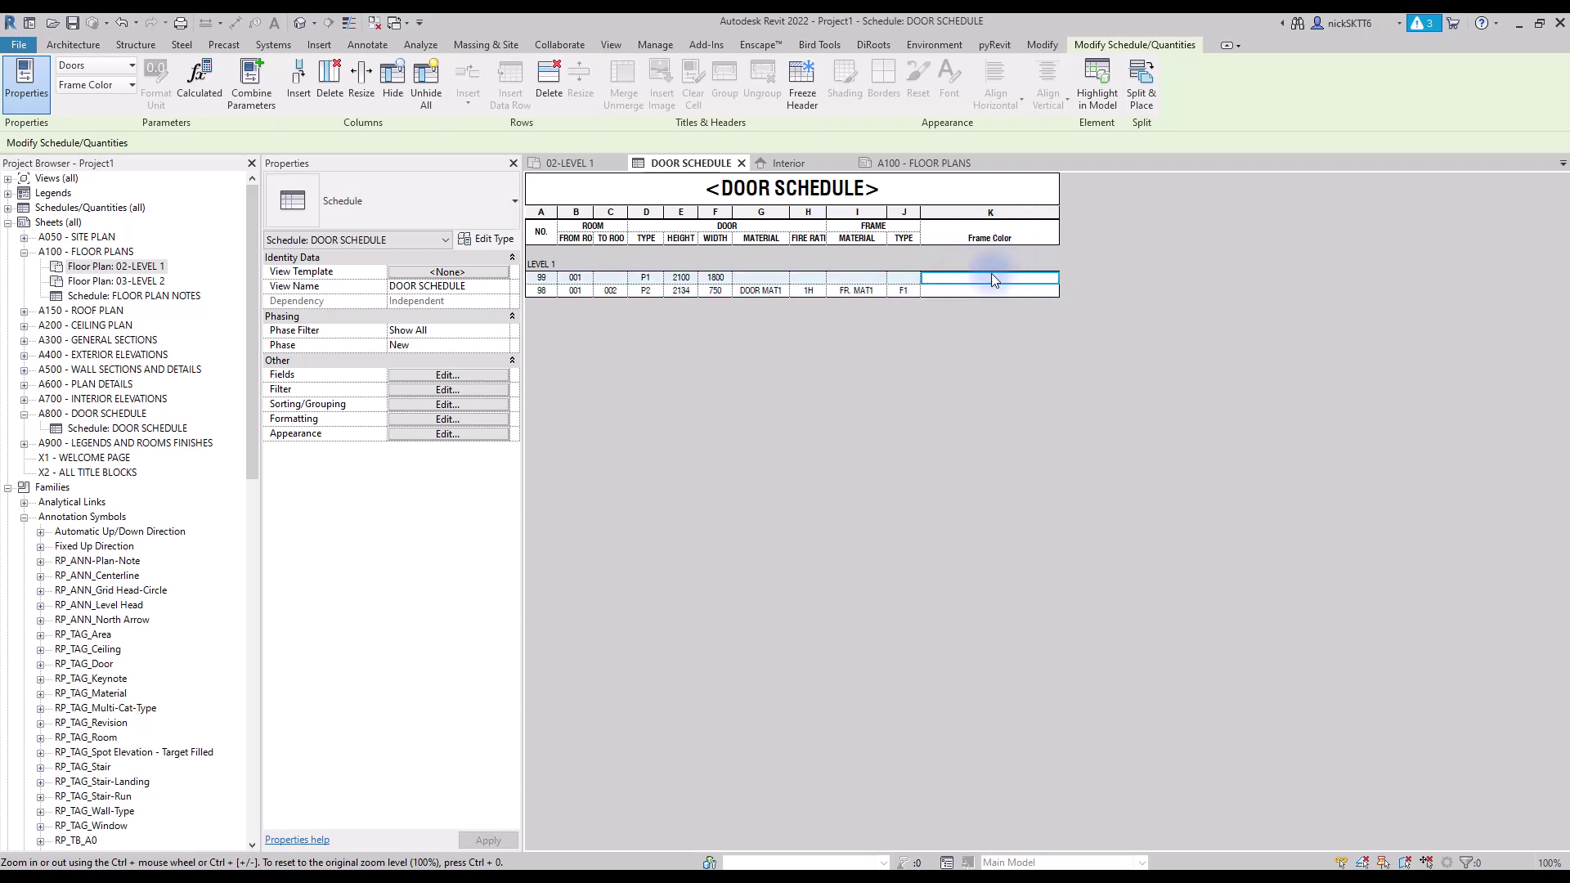
click(932, 290)
text(RED)
click(965, 409)
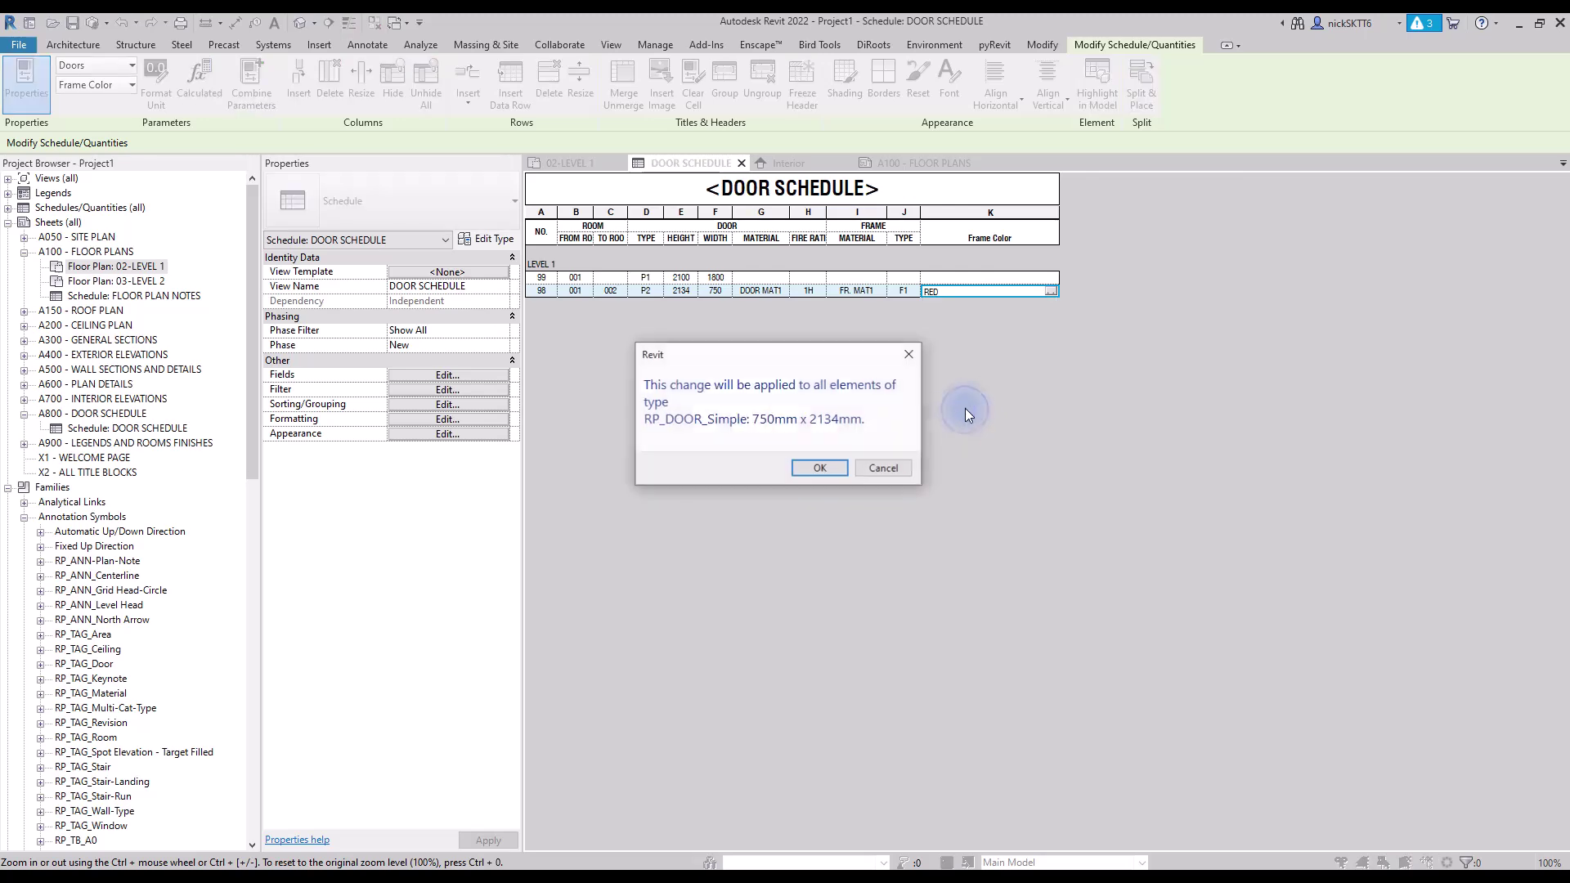
click(814, 464)
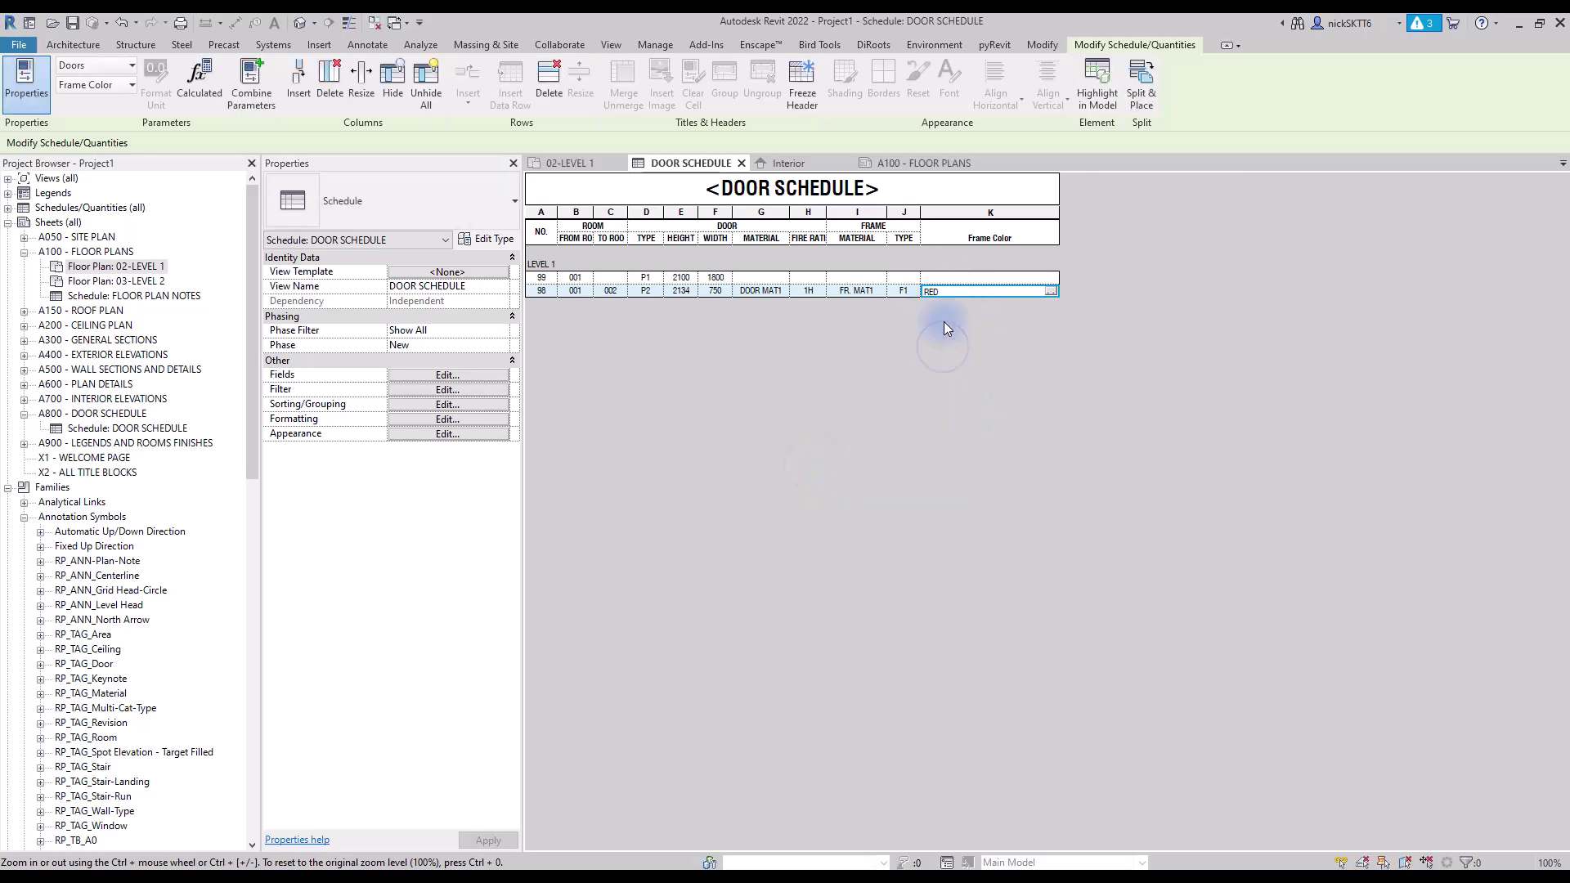
ctrl+scroll(945, 273, up, 4)
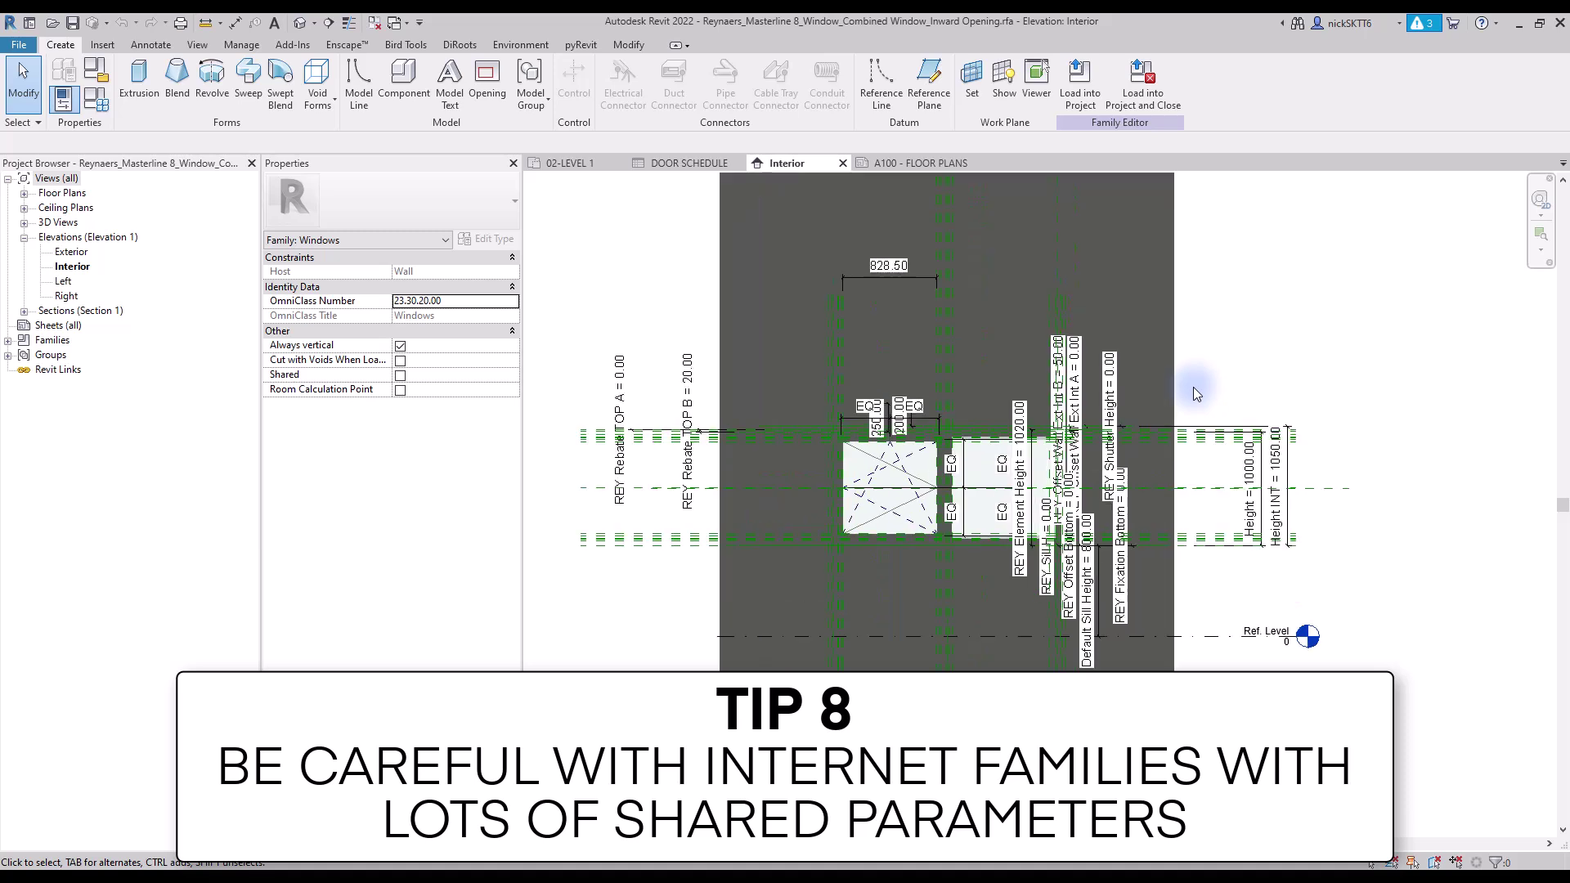
click(102, 110)
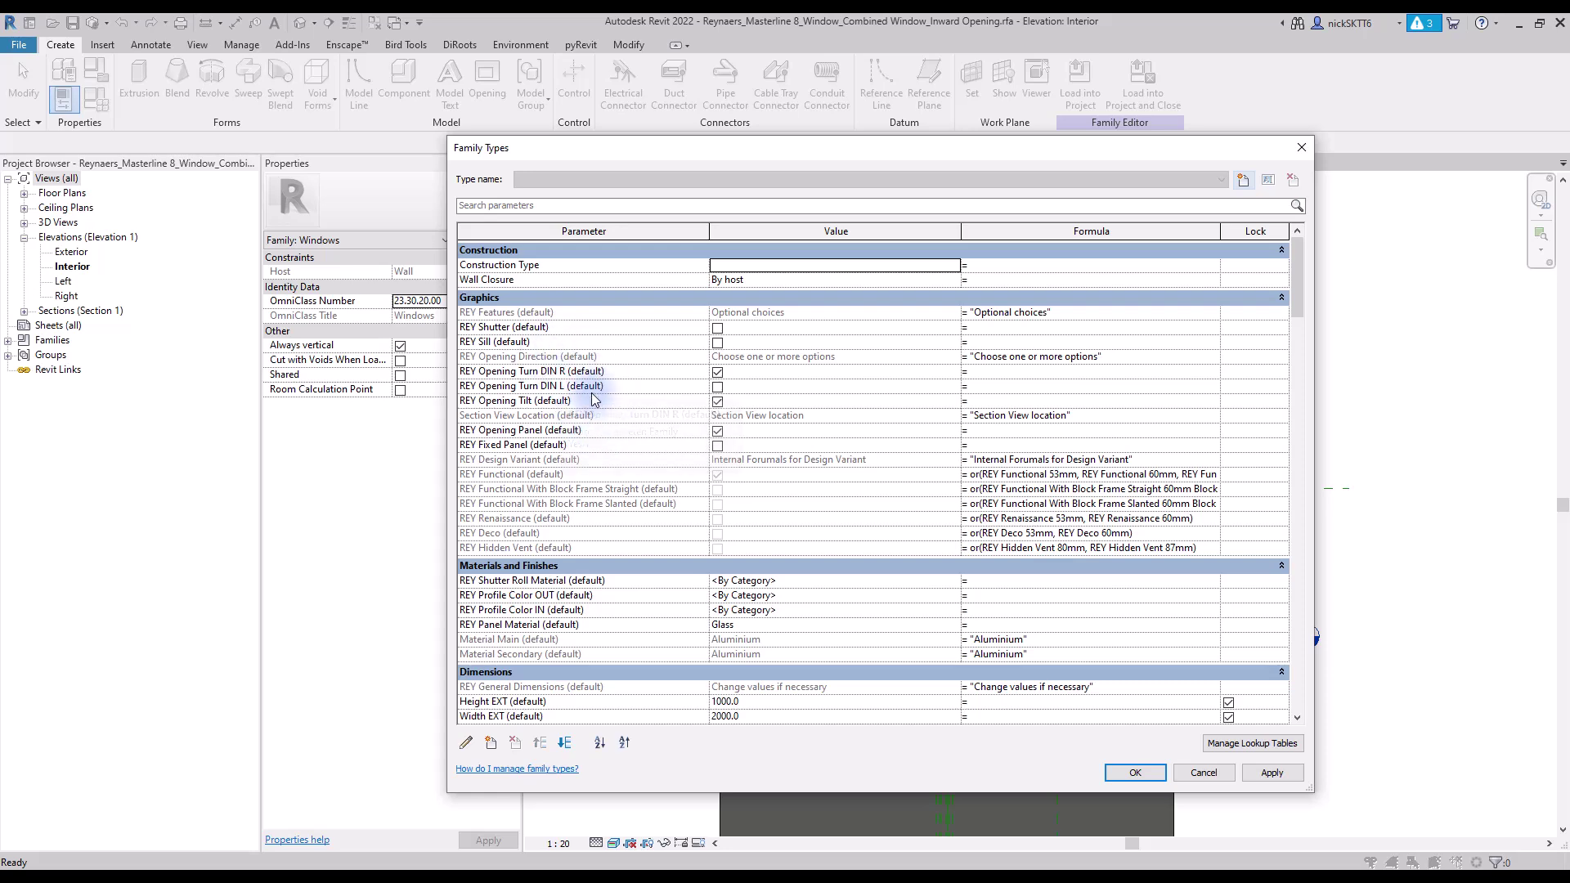
scroll(592, 396, down, 7)
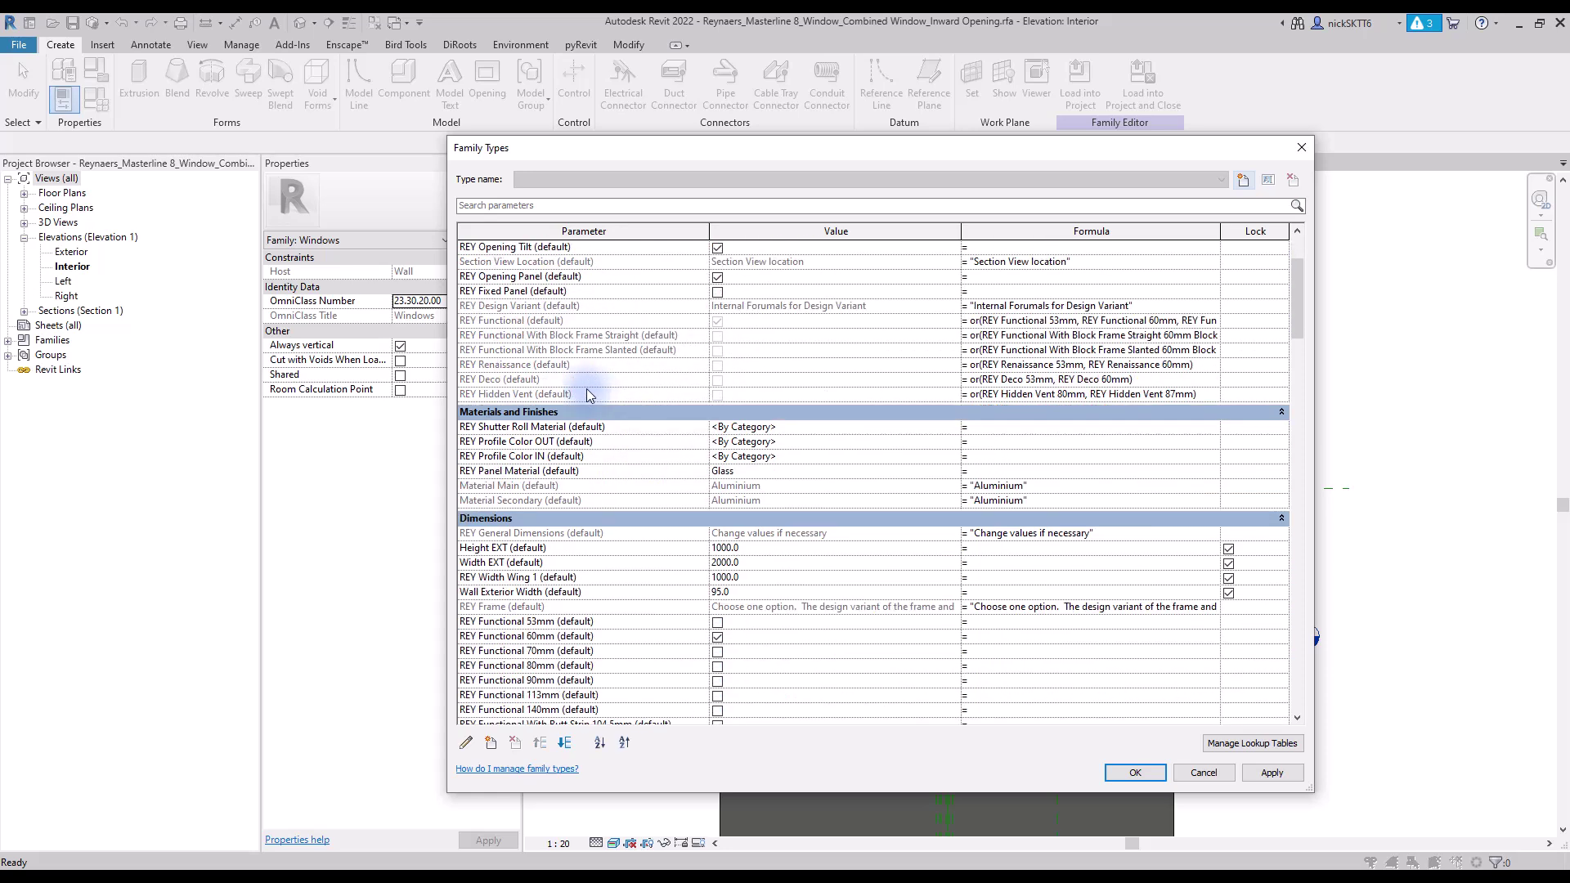
scroll(585, 390, down, 8)
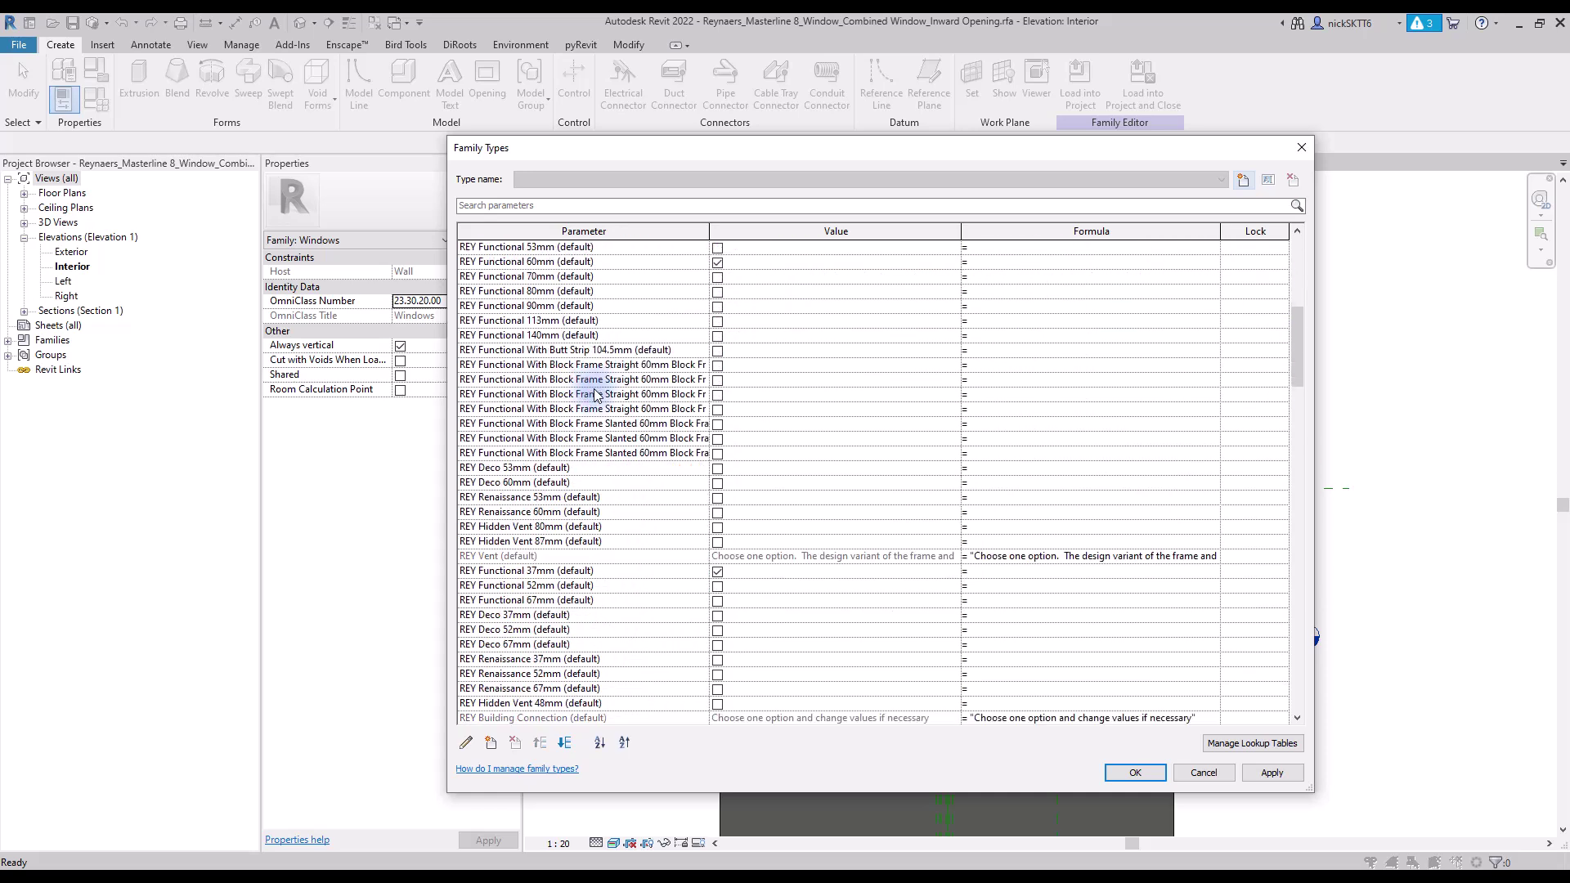
scroll(583, 387, down, 10)
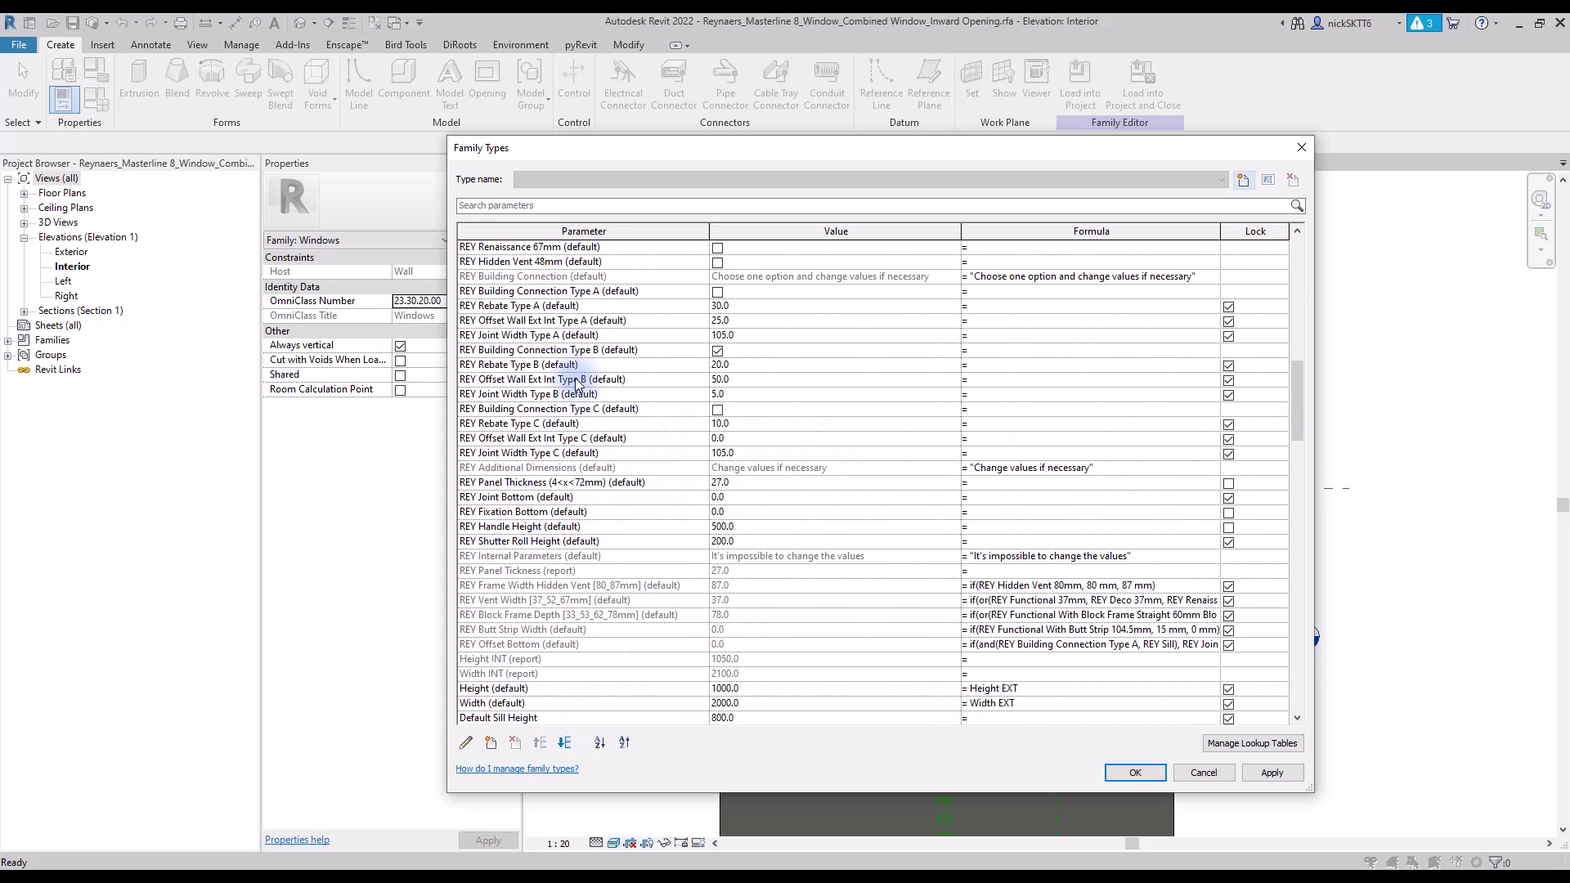
scroll(577, 383, down, 4)
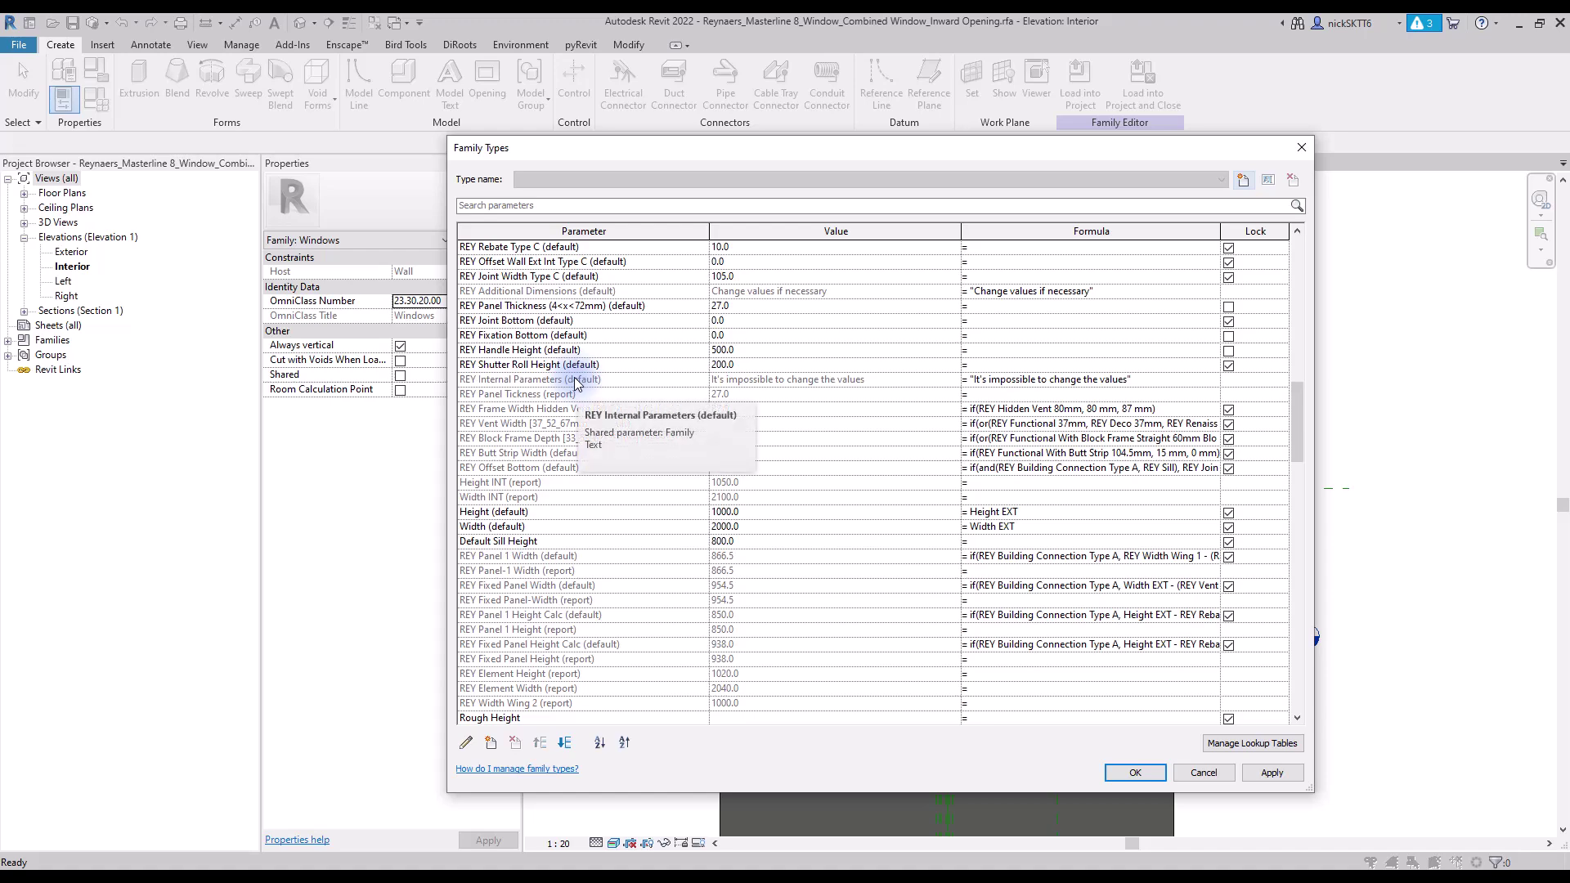
scroll(575, 383, down, 1)
scroll(574, 383, down, 10)
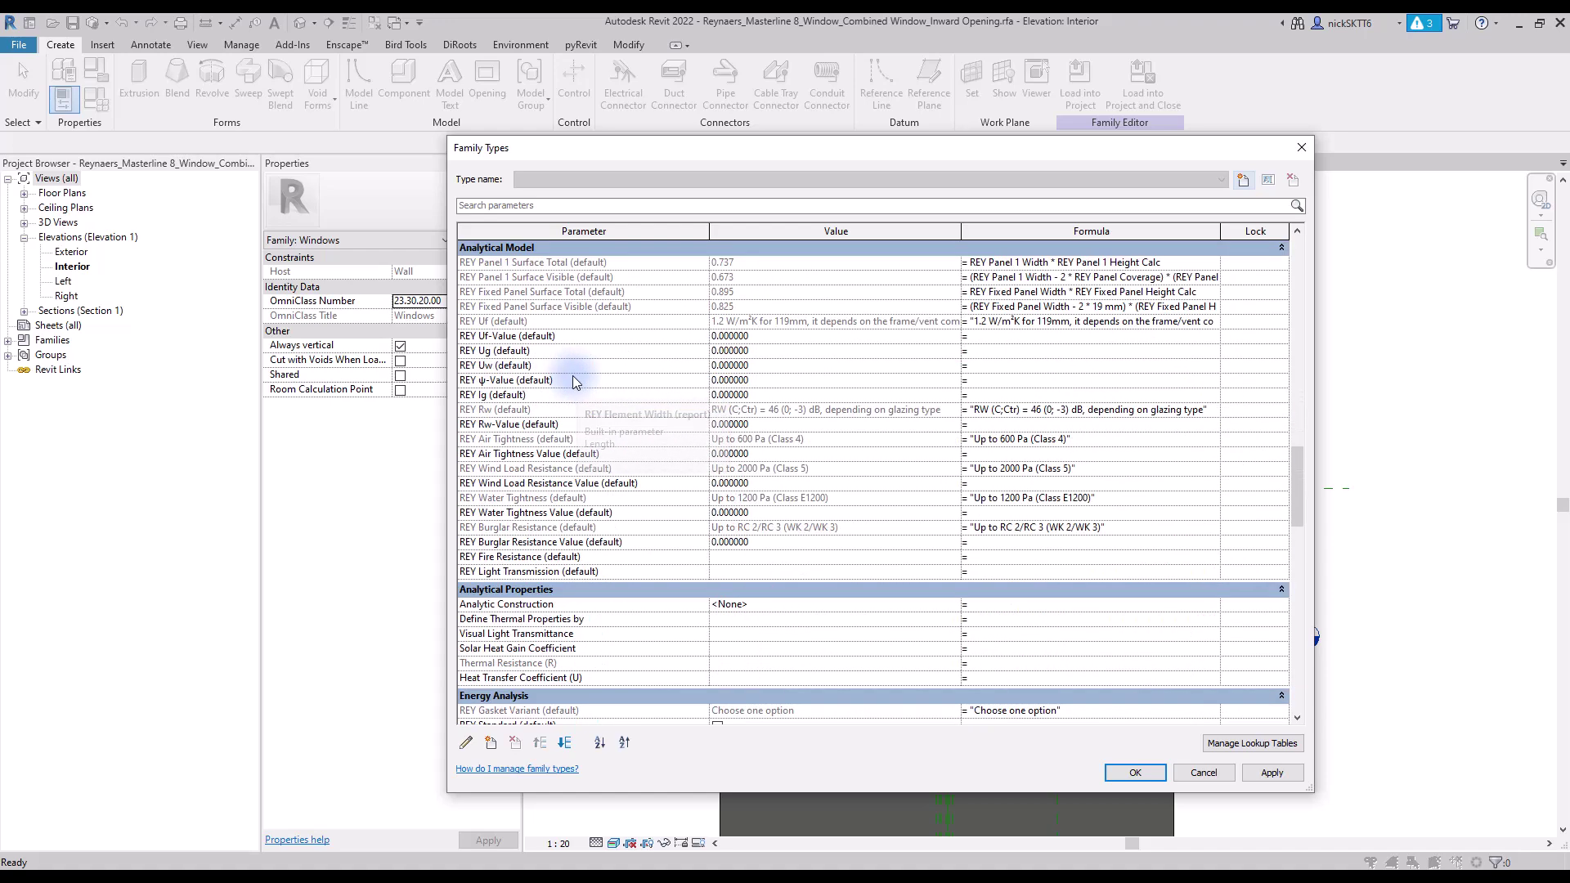
key(Escape)
Load the Reynaers window family into the project and scroll through the REY fields in the window schedule.
click(1136, 98)
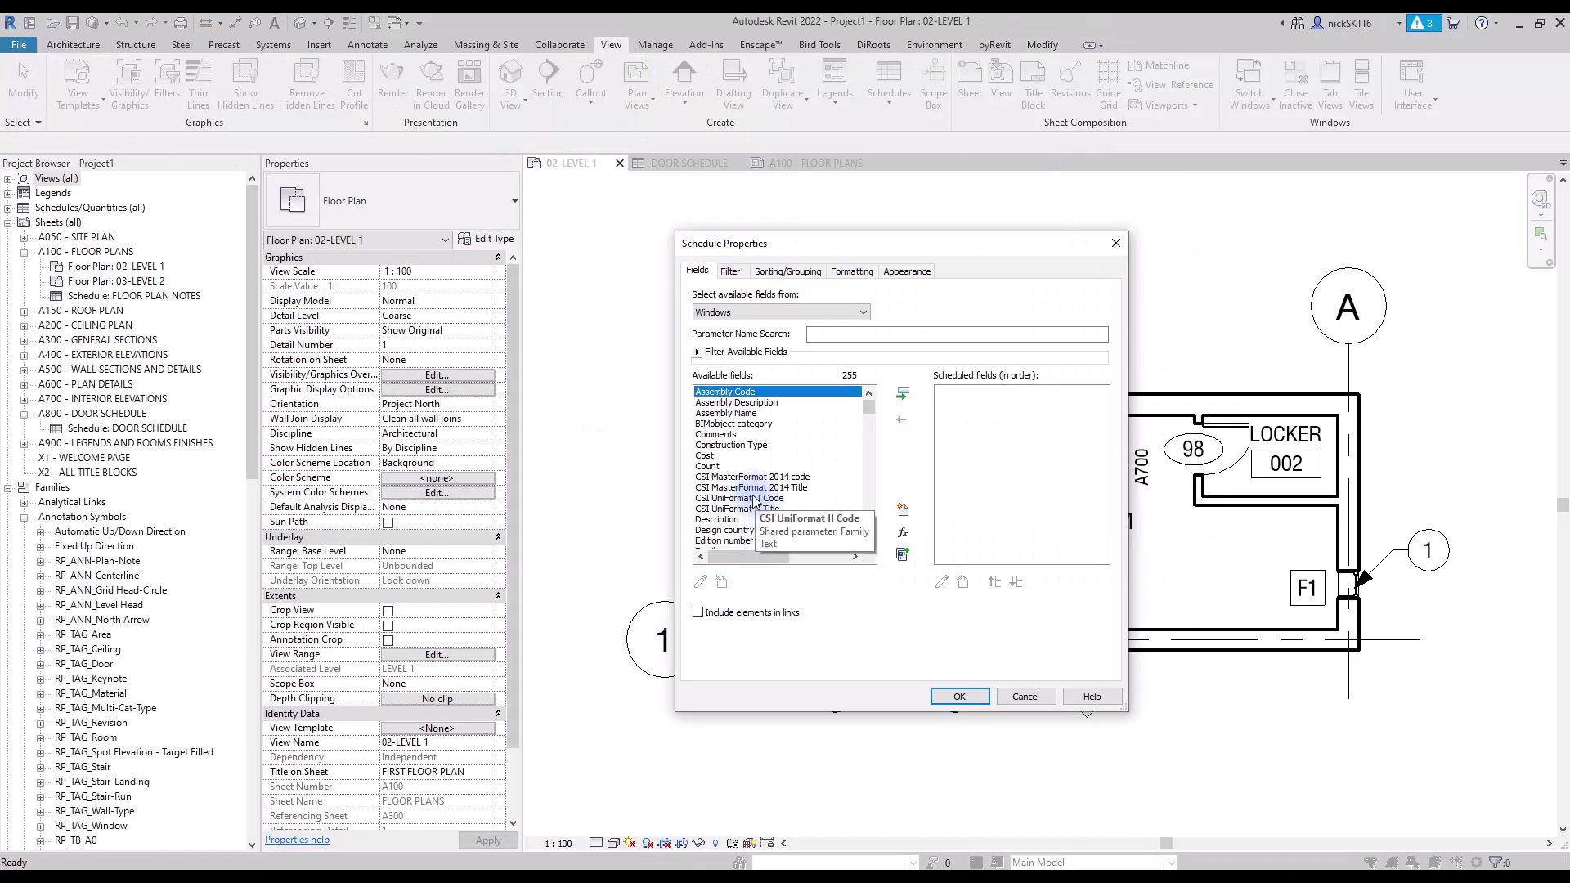
scroll(754, 501, down, 10)
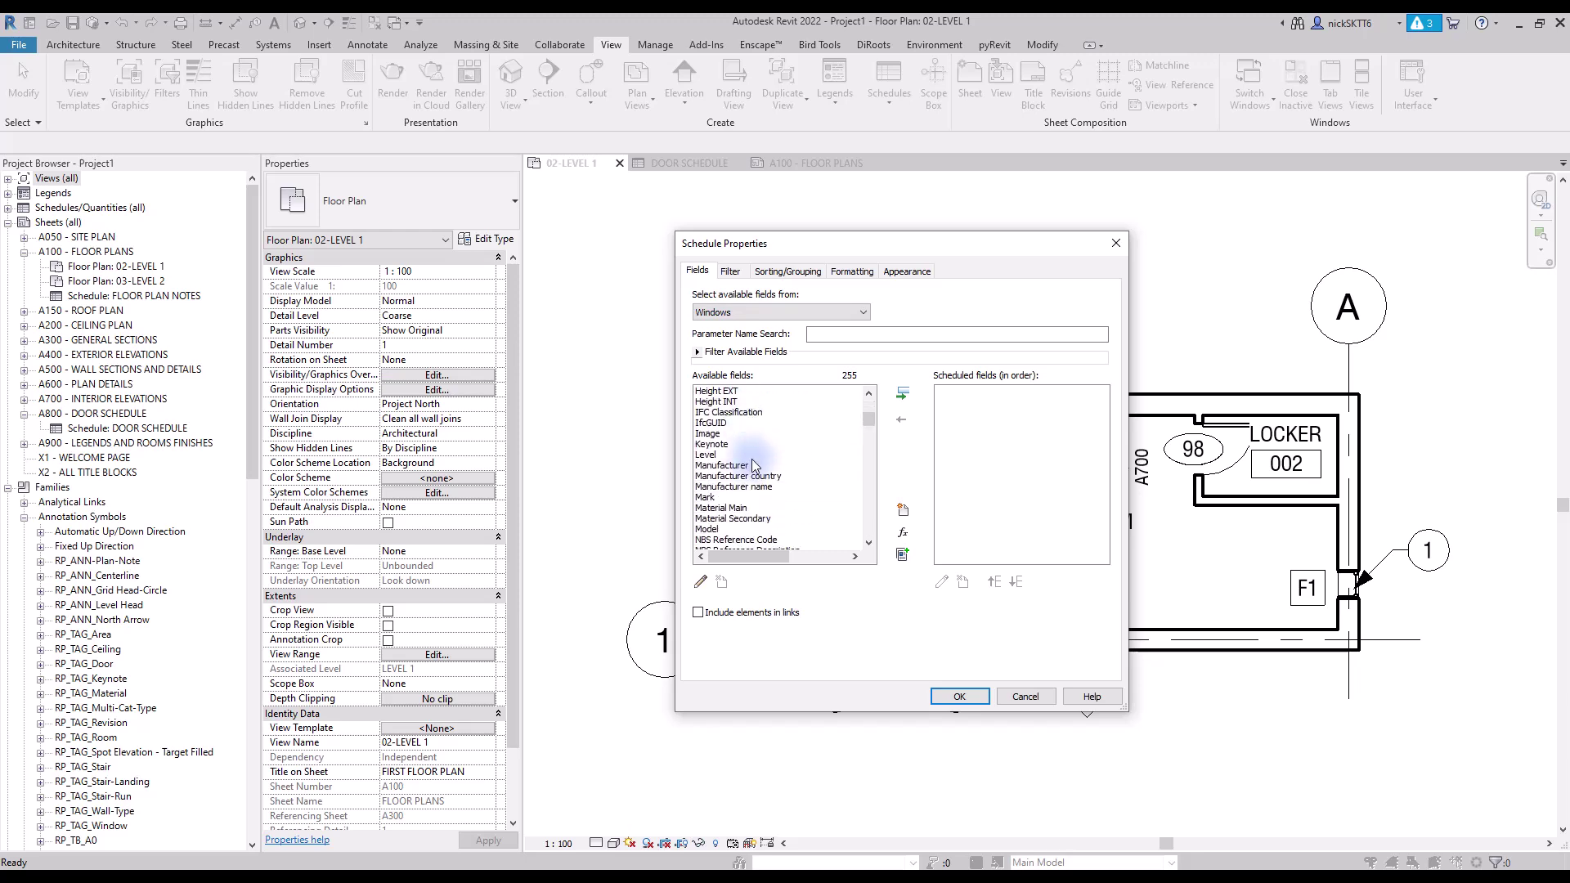
scroll(752, 459, down, 12)
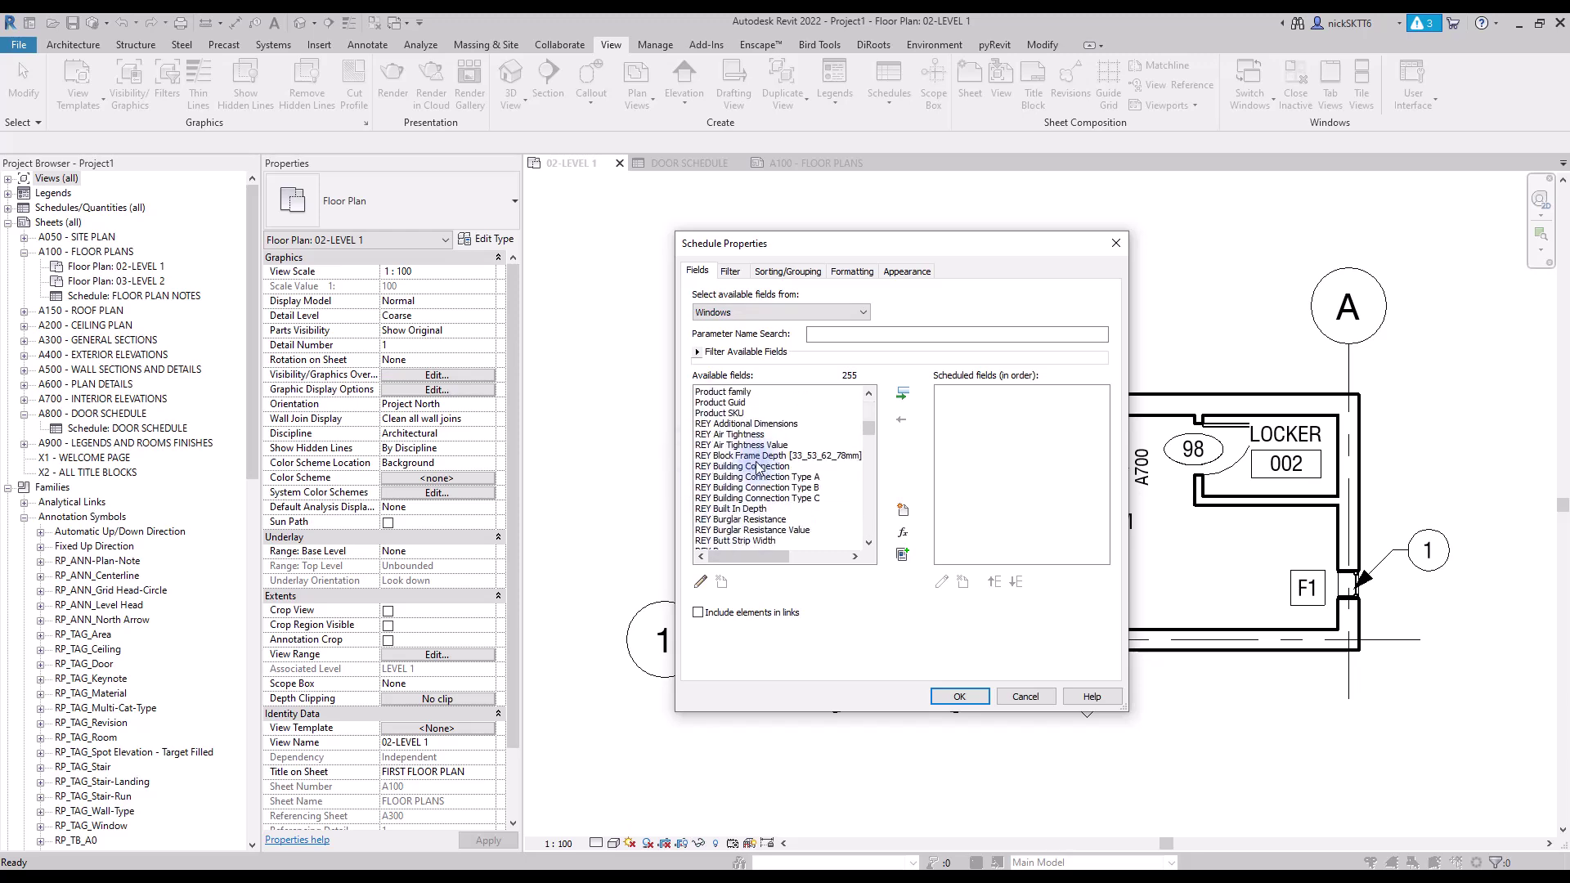
scroll(763, 460, down, 5)
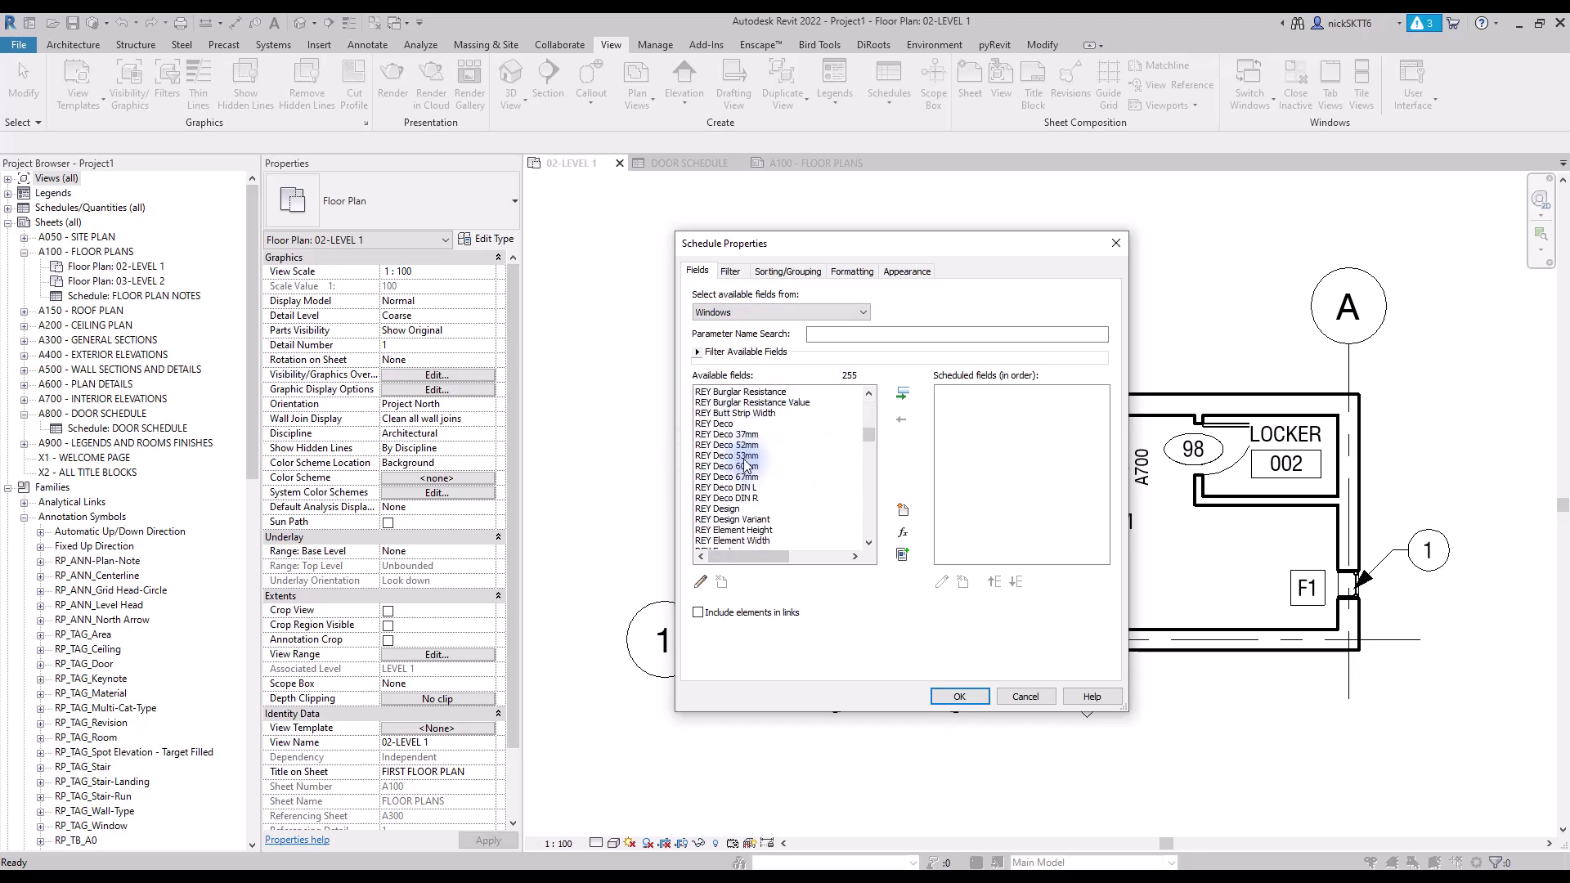
scroll(744, 463, down, 6)
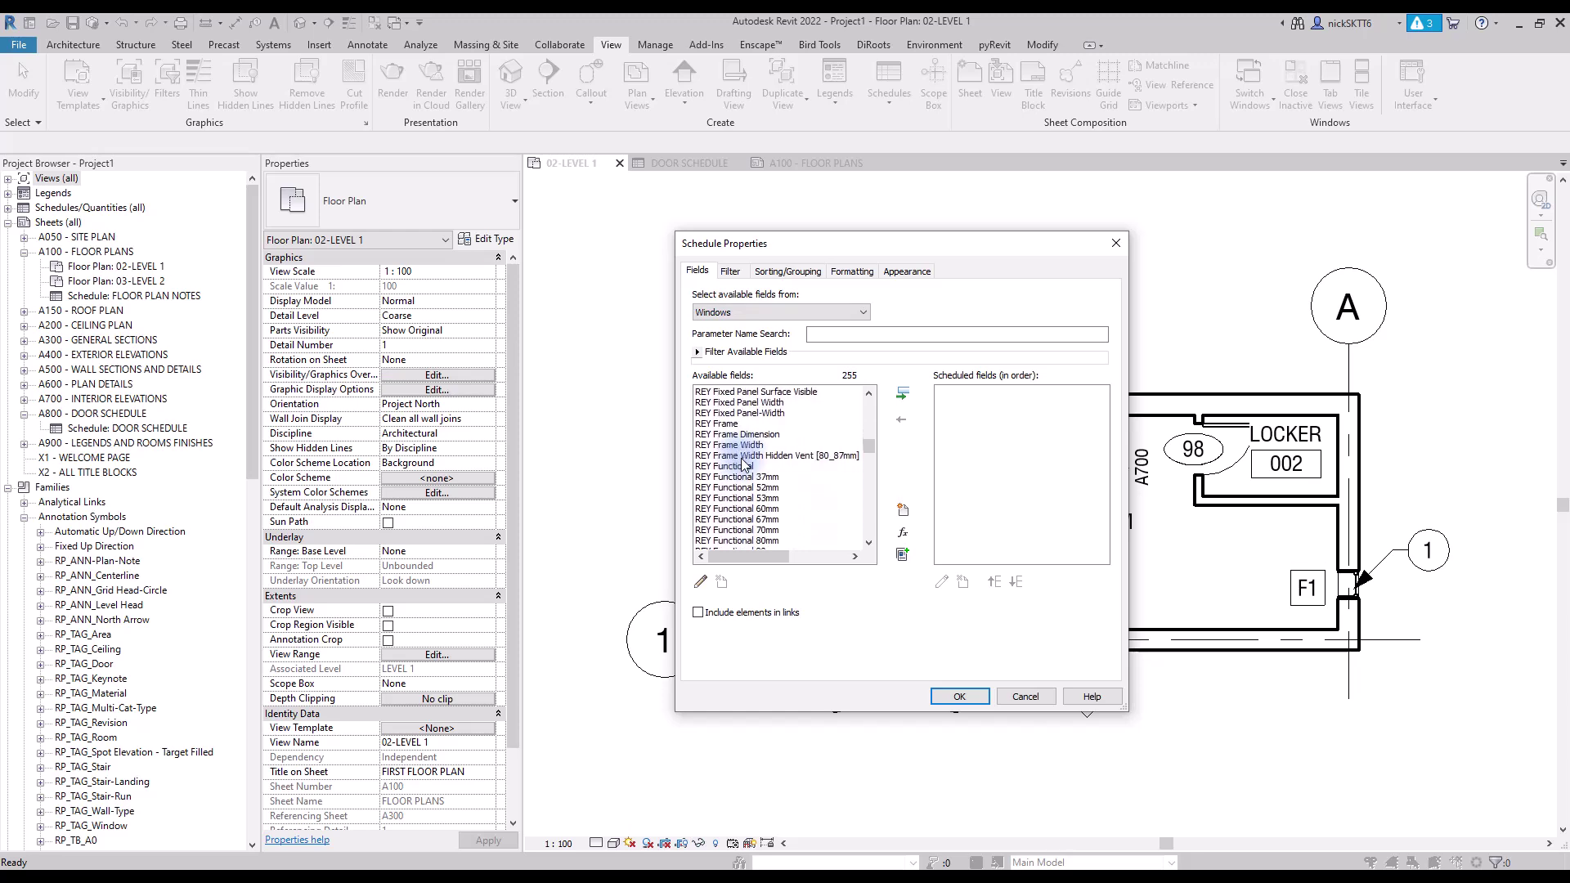
scroll(745, 464, down, 4)
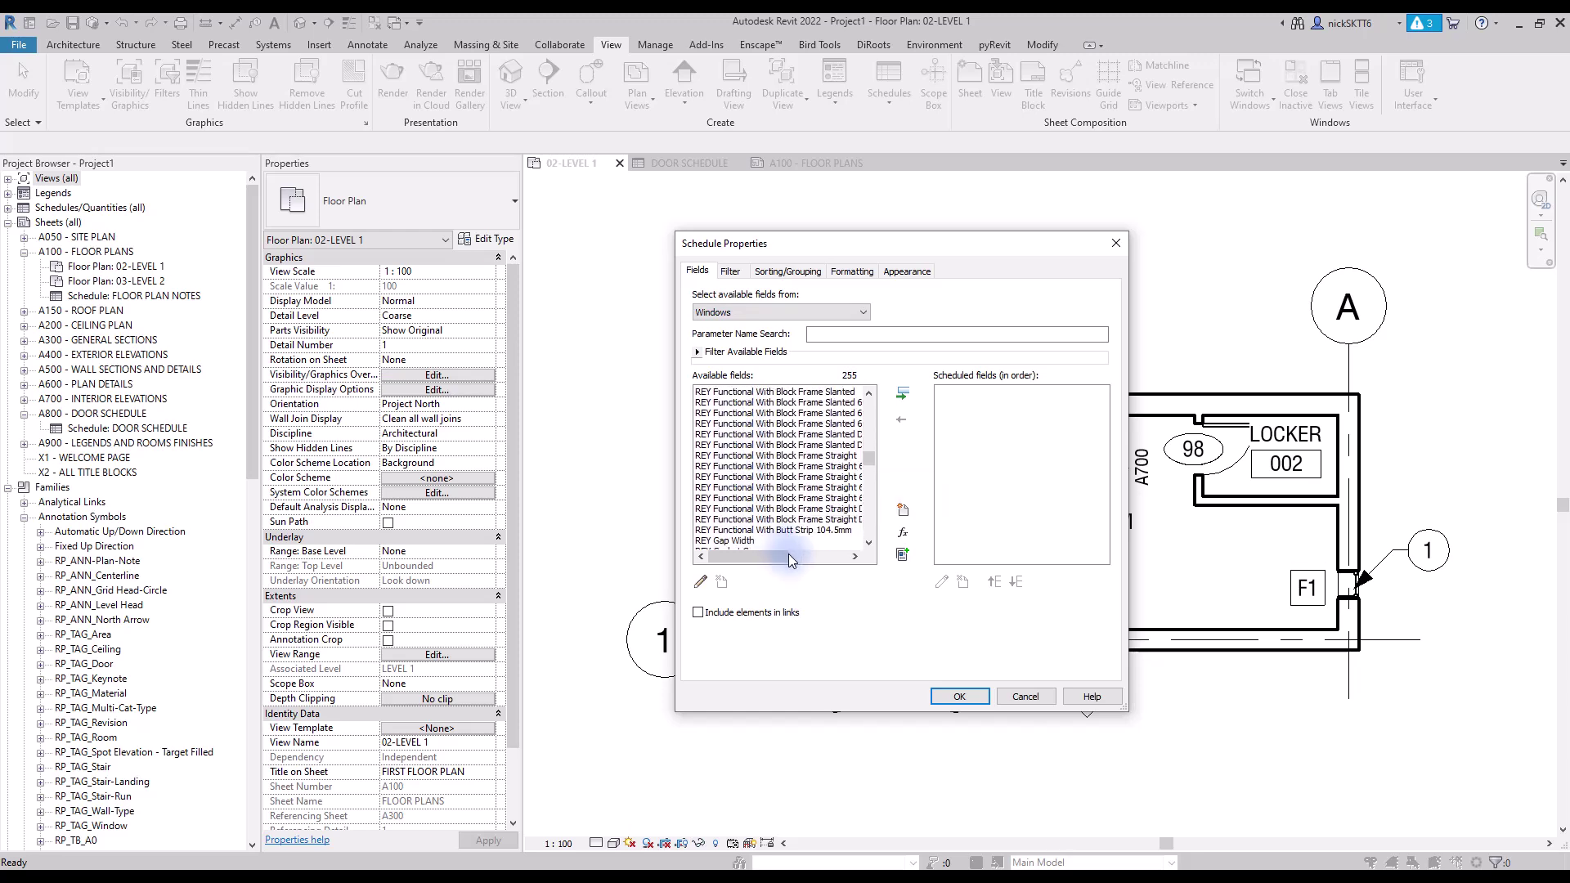
Abandon the empty window schedule after its must-contain-a-field warning.
click(939, 695)
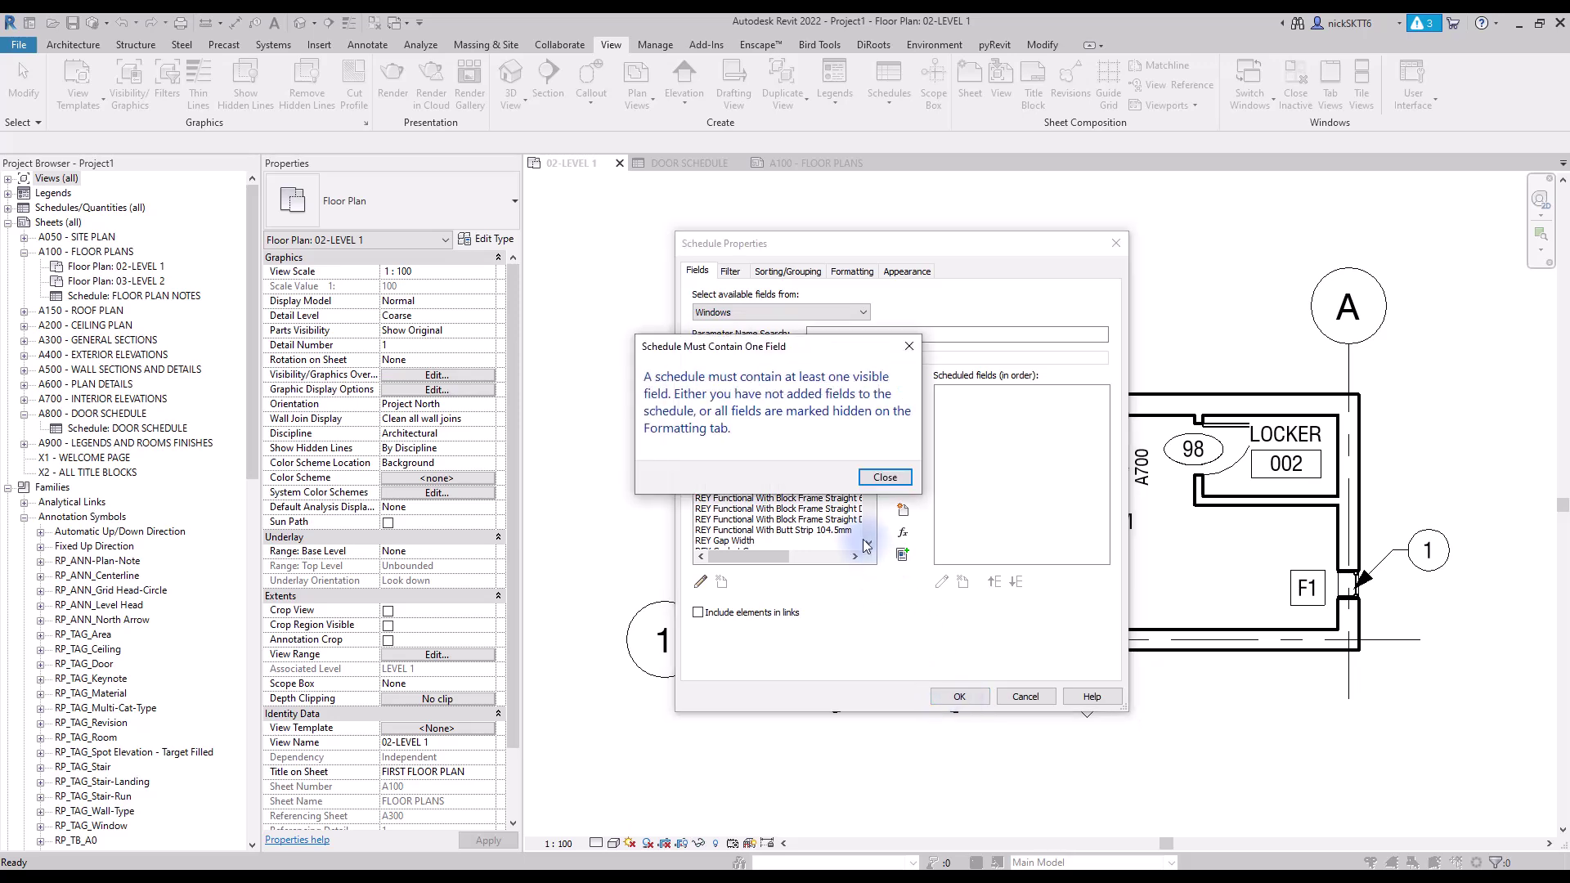
click(883, 478)
click(1023, 696)
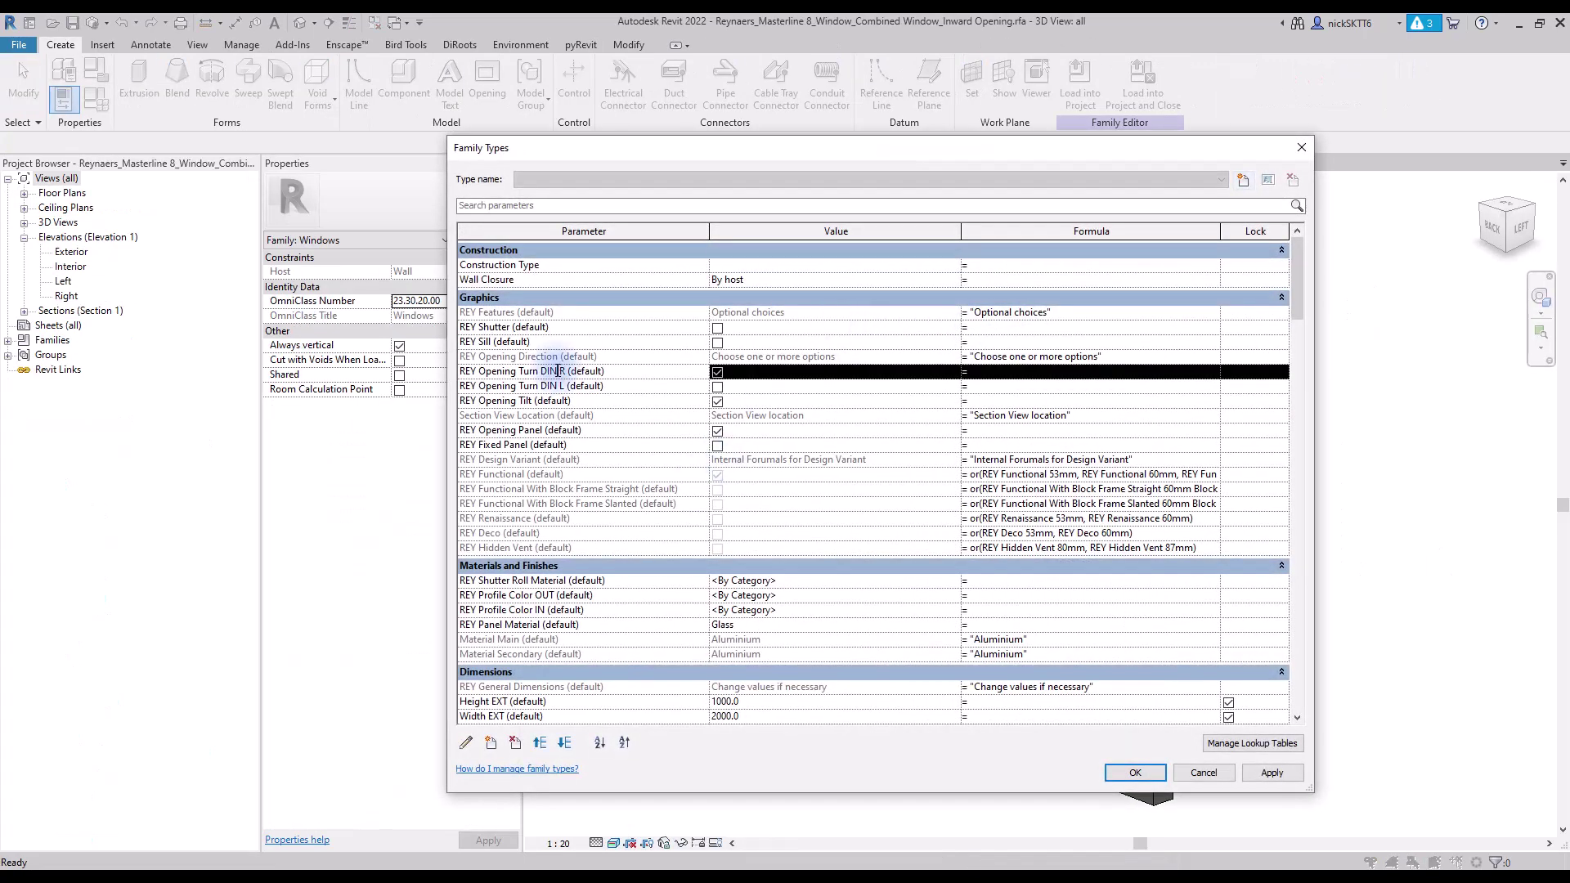
Change REY Opening Turn DIN R from a shared parameter to a family parameter.
click(466, 744)
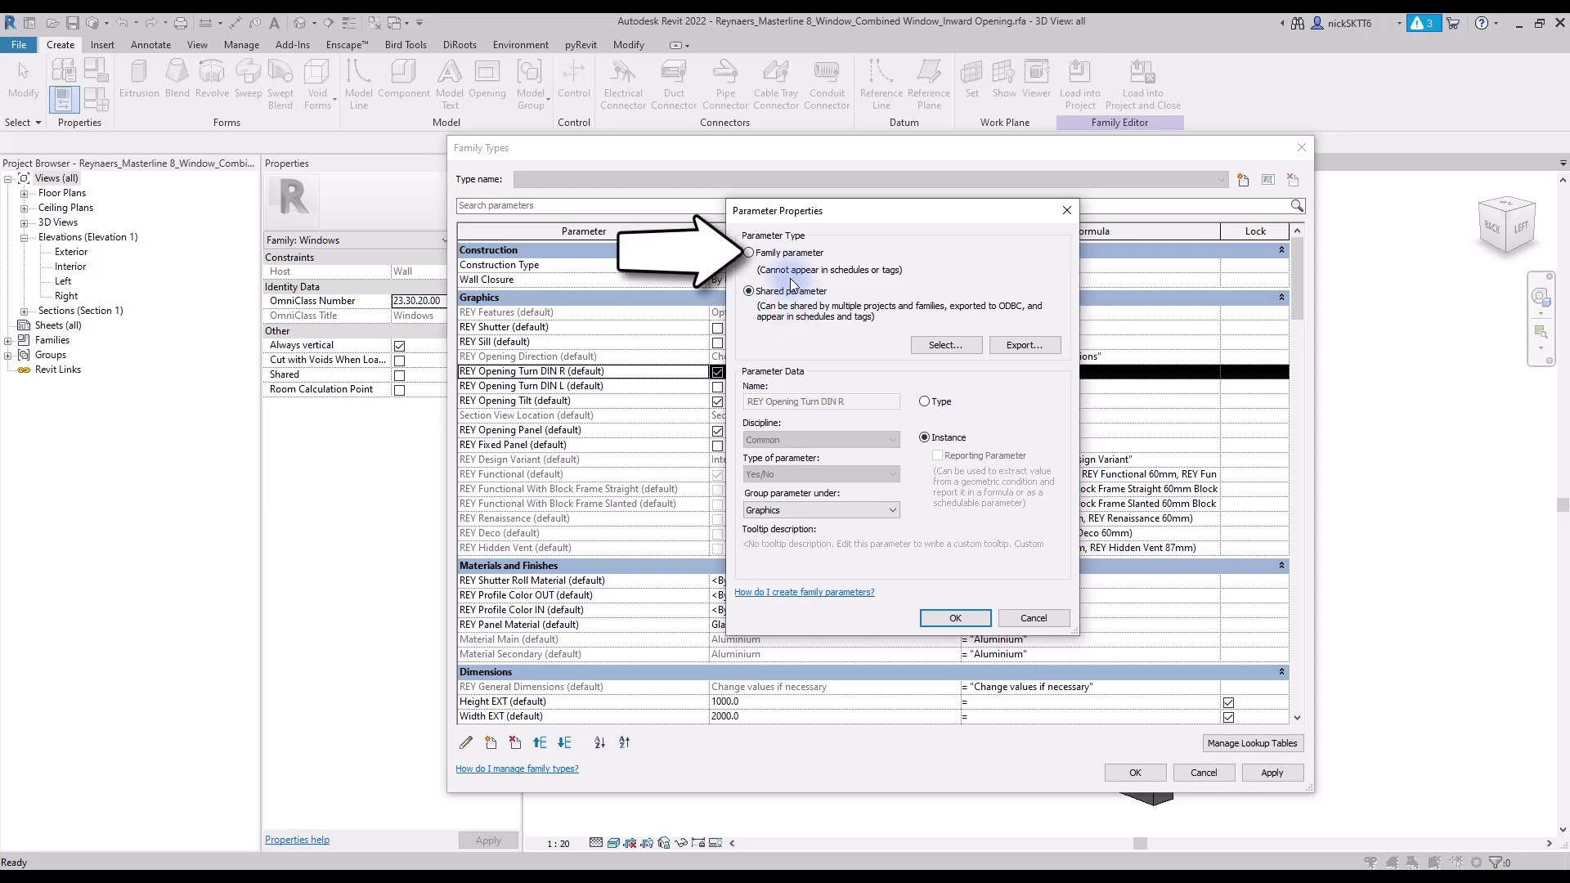
click(750, 253)
click(954, 618)
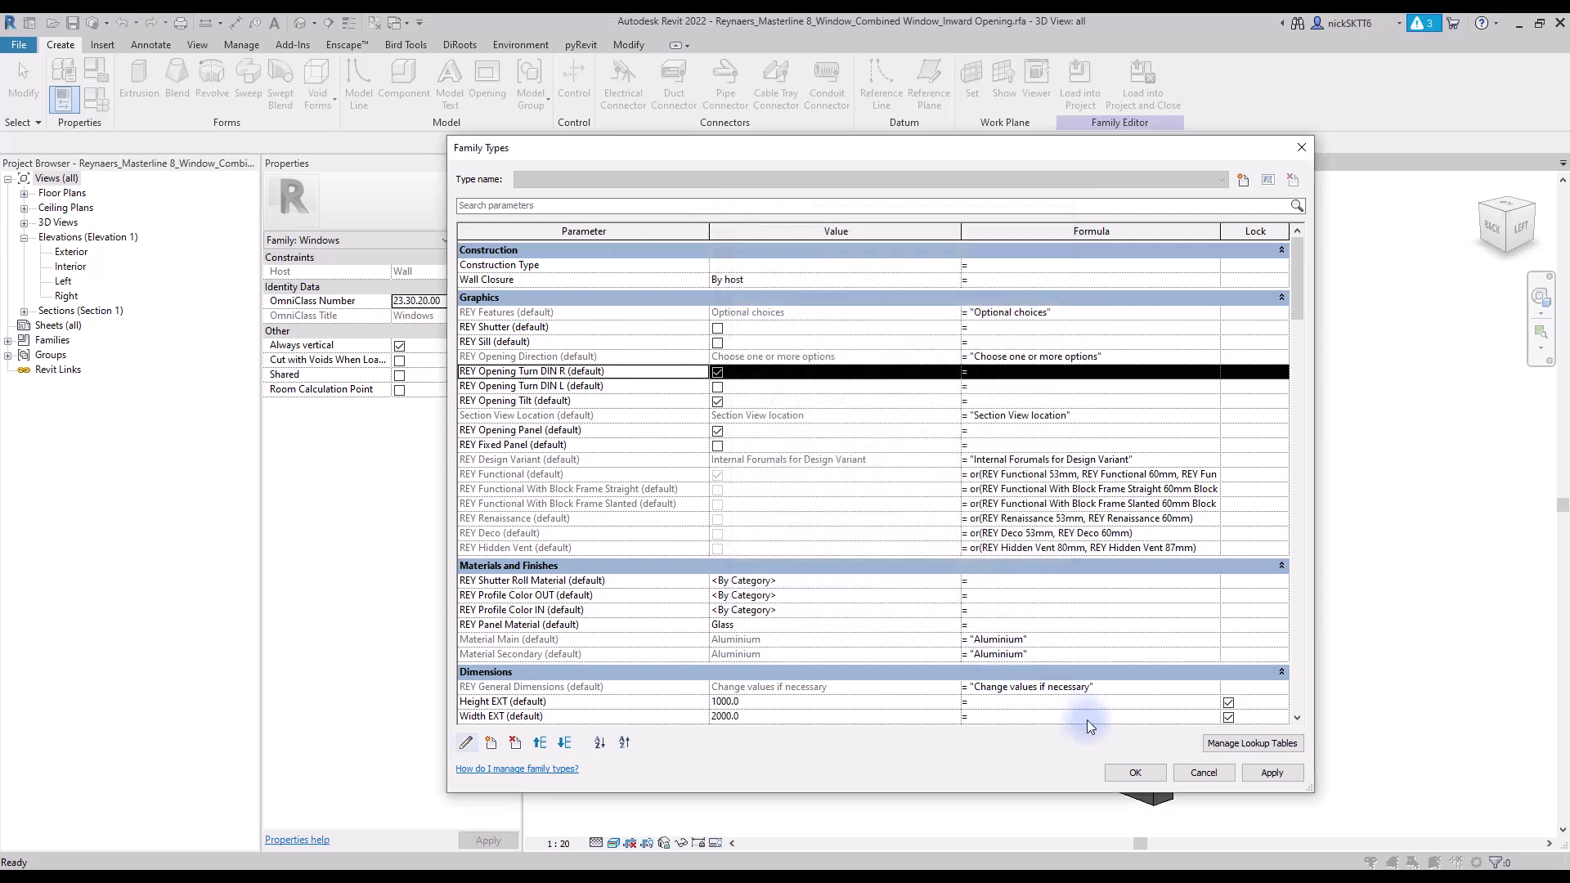
click(1135, 773)
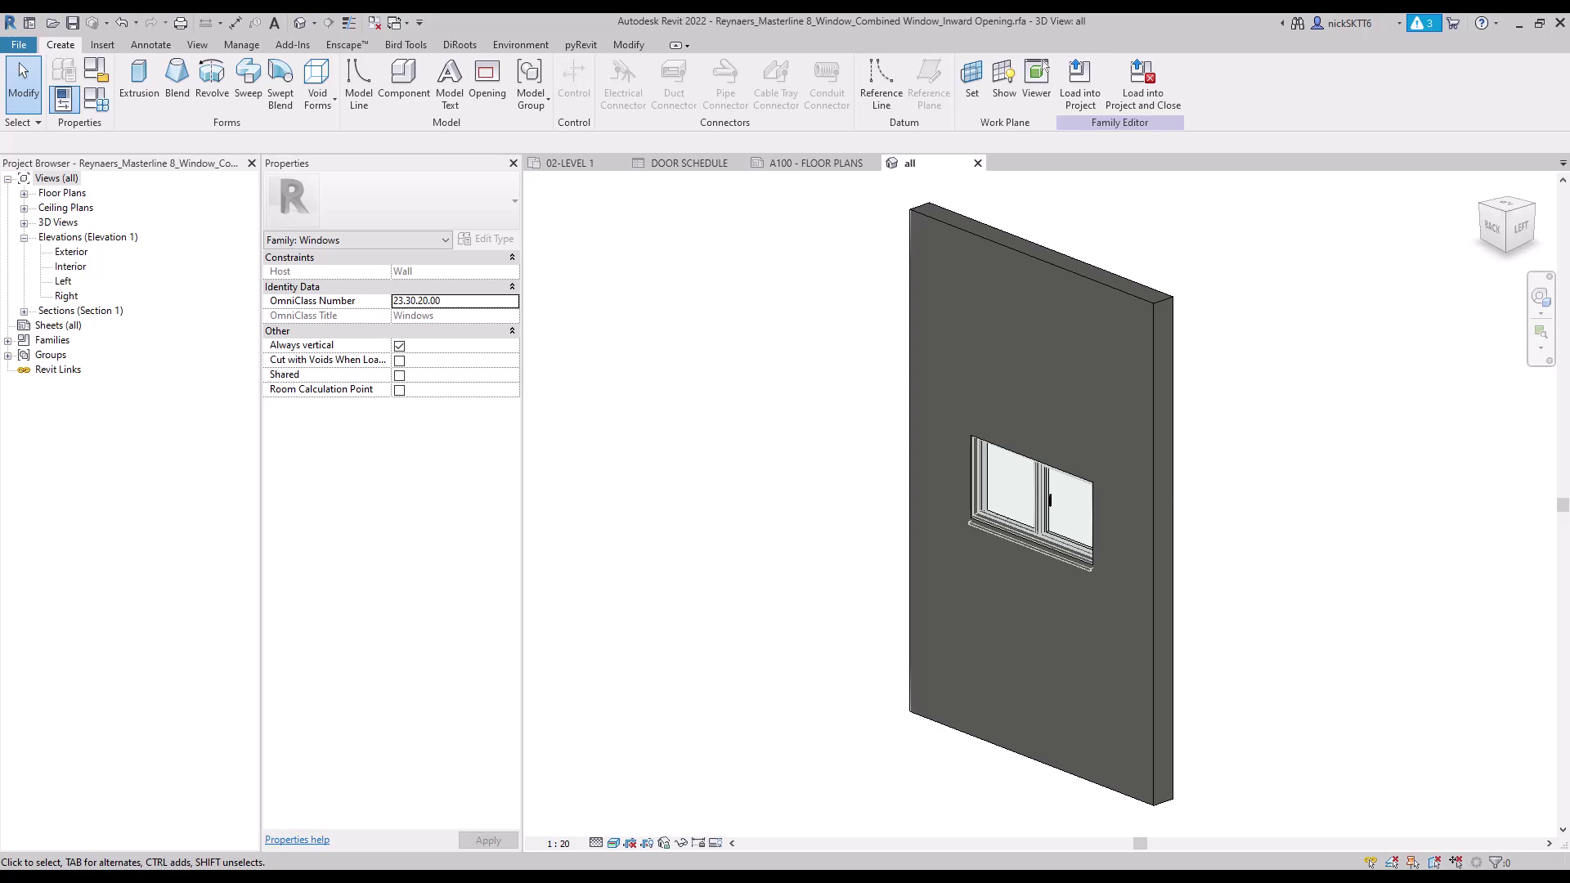
Back in the 02-LEVEL 1 plan, create TEST 2 as a Windows instance Length parameter under Dimensions.
key(ctrl+Tab)
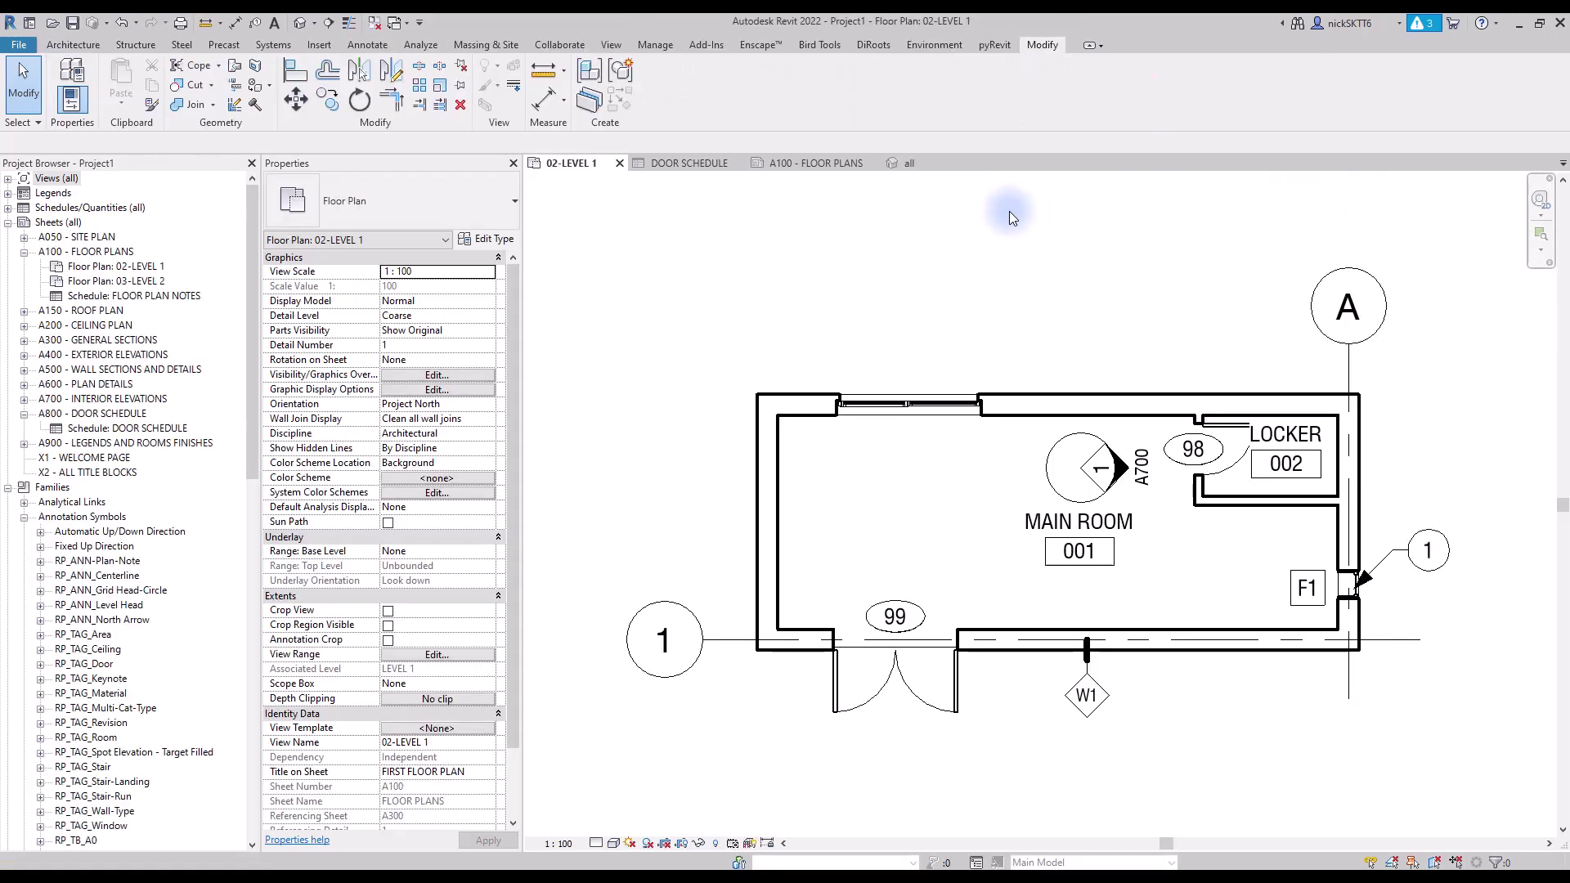
click(655, 46)
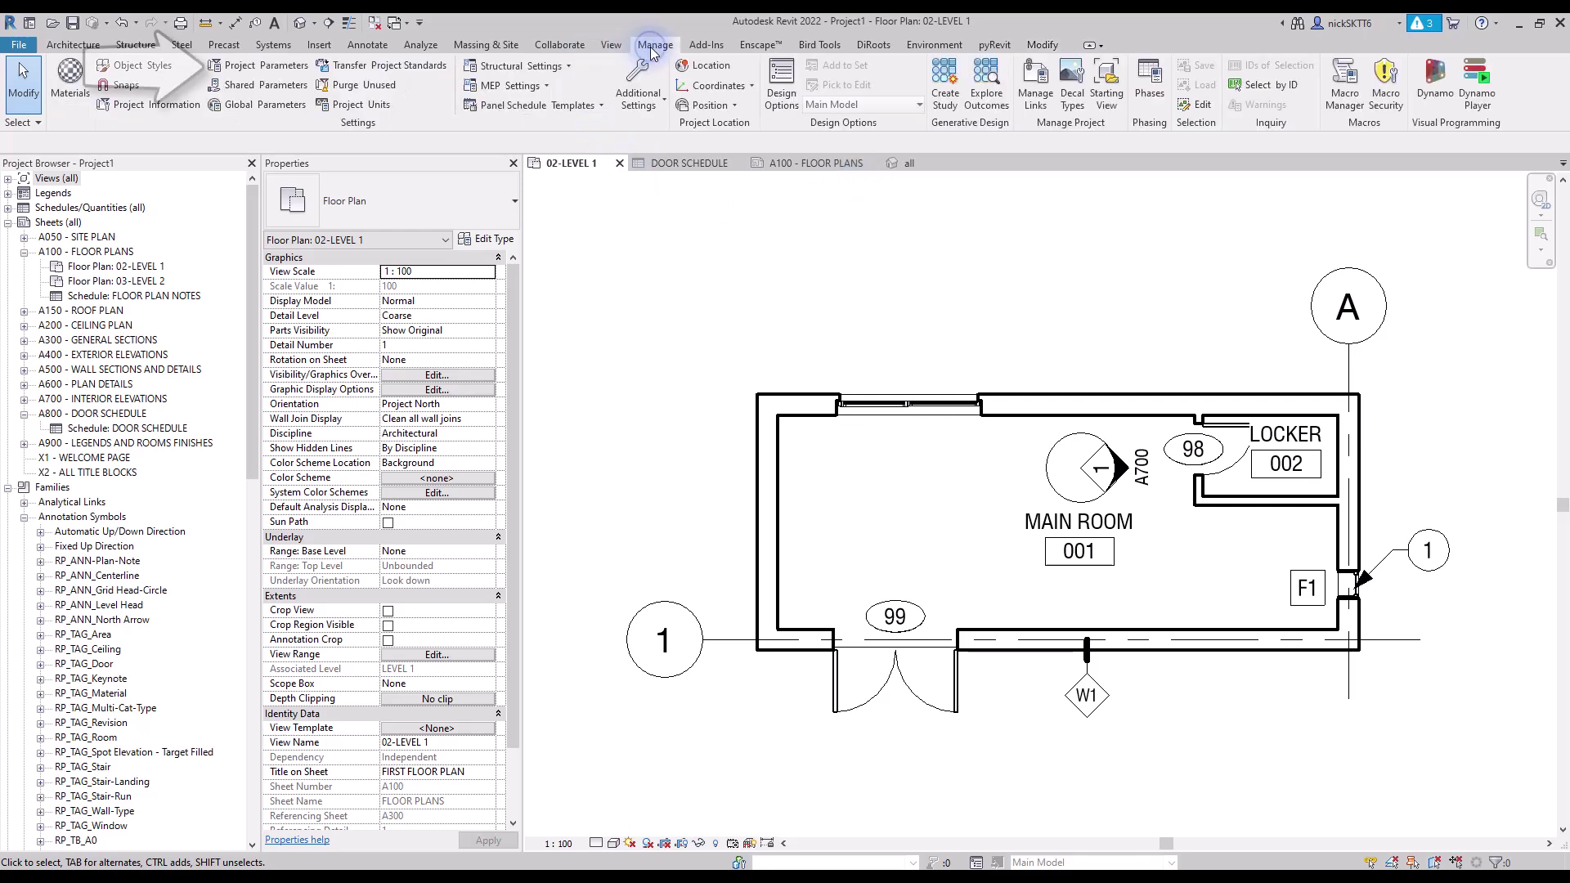
click(284, 71)
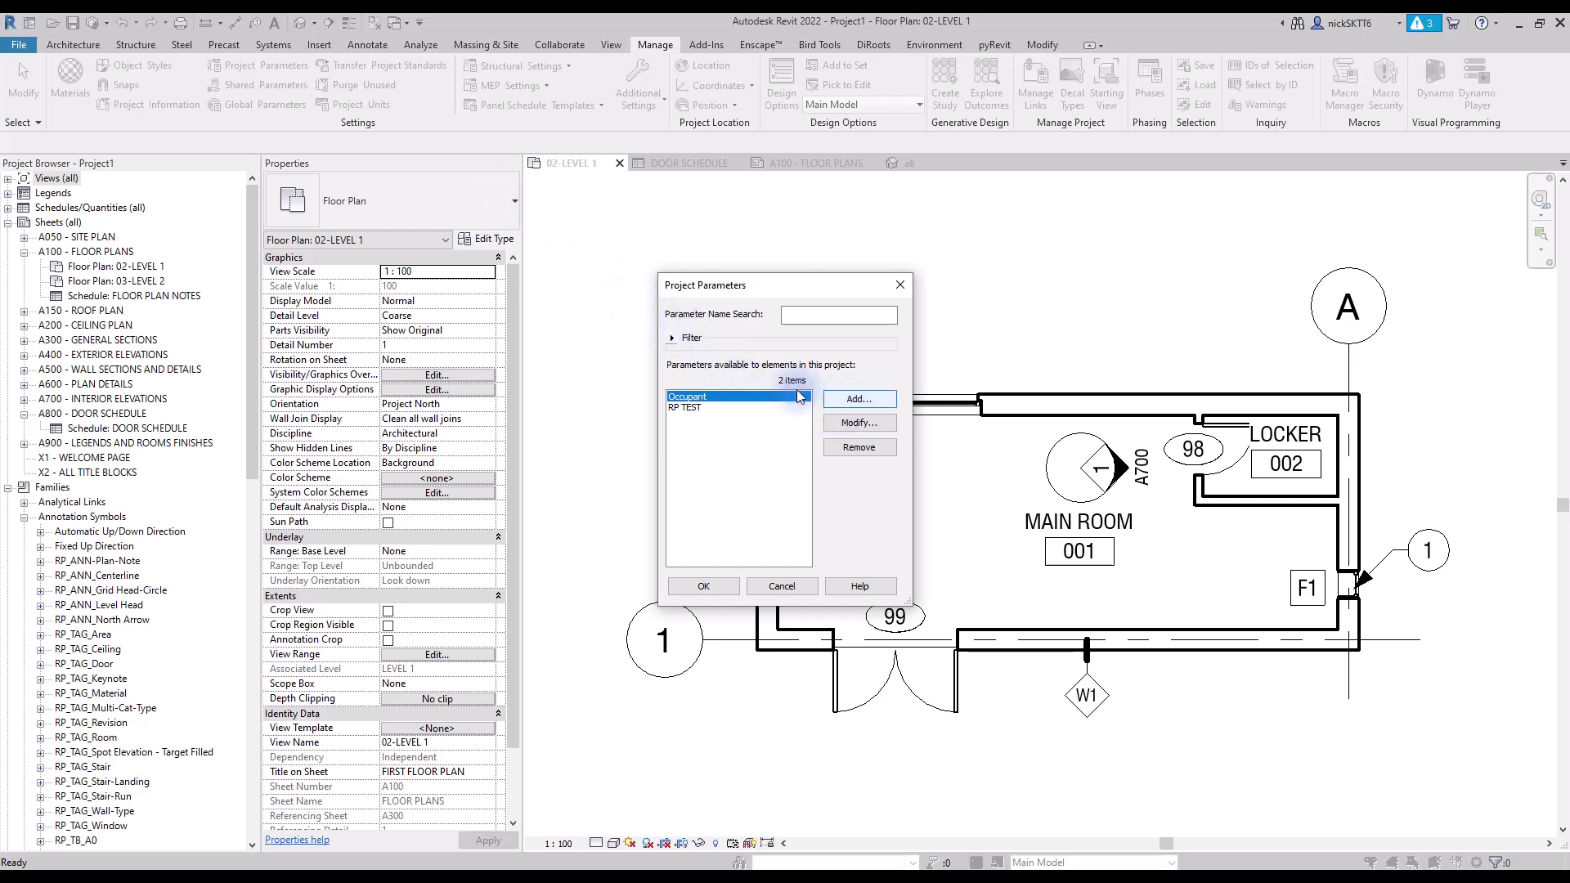
click(851, 401)
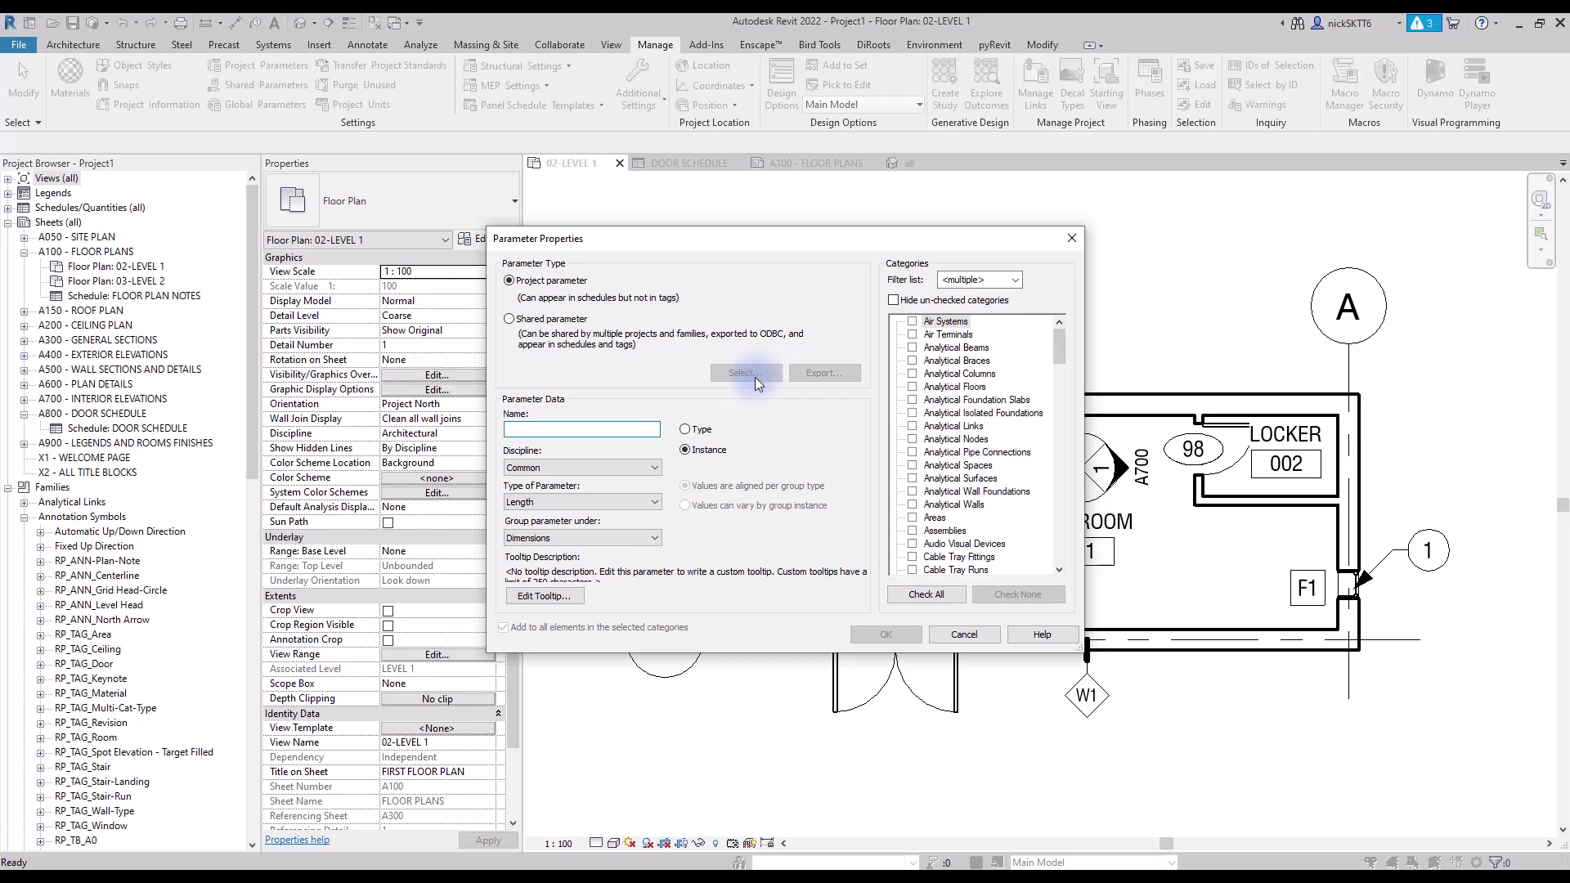
text(TEST 2)
click(954, 454)
key(w)
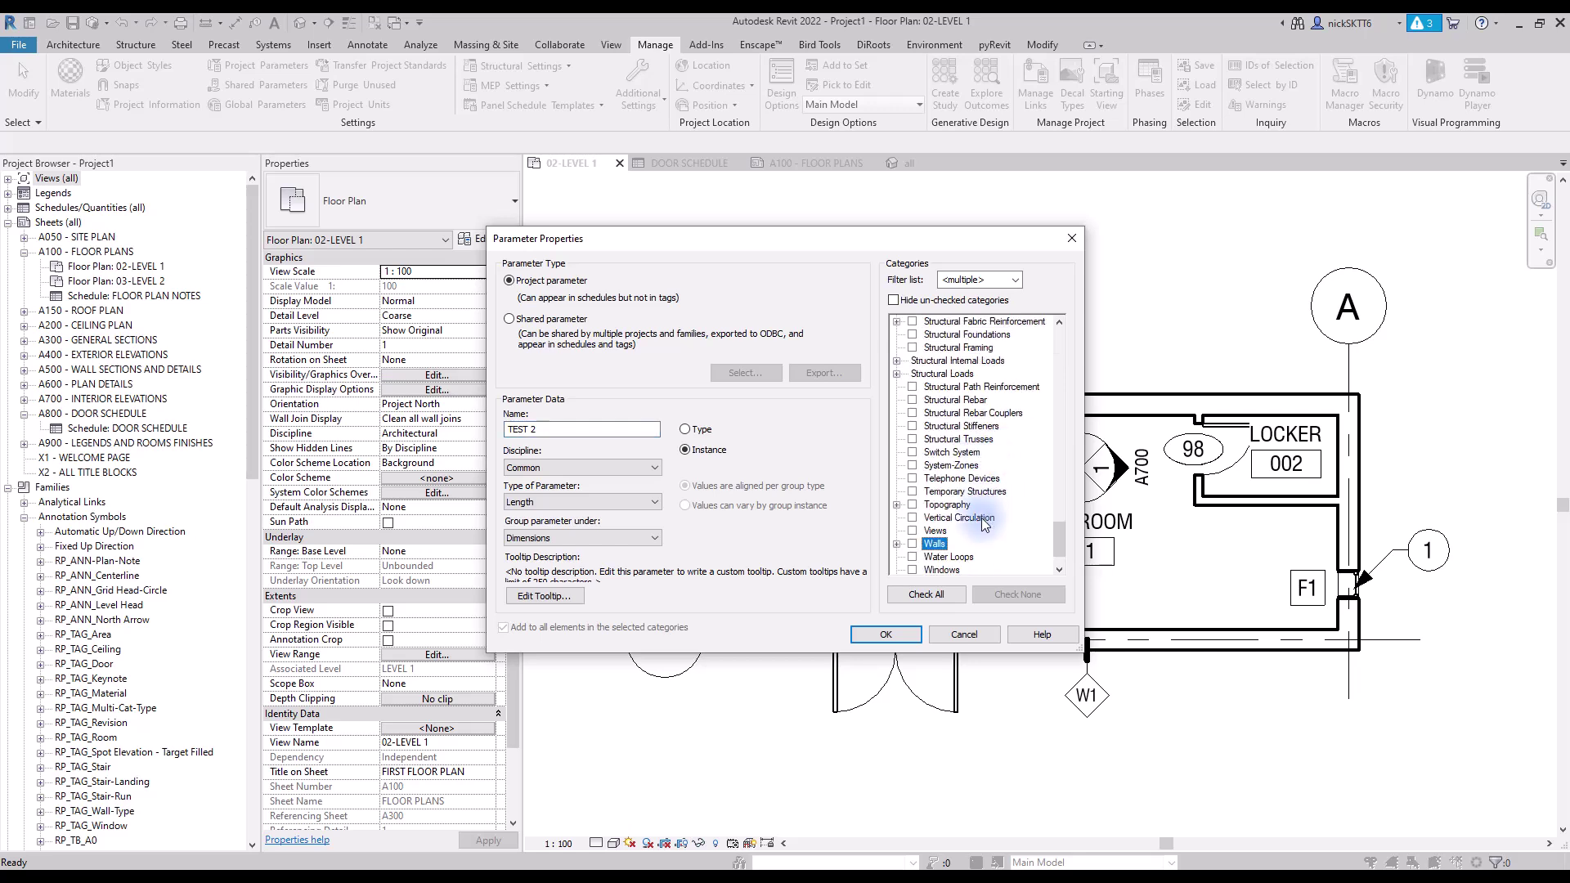
click(913, 571)
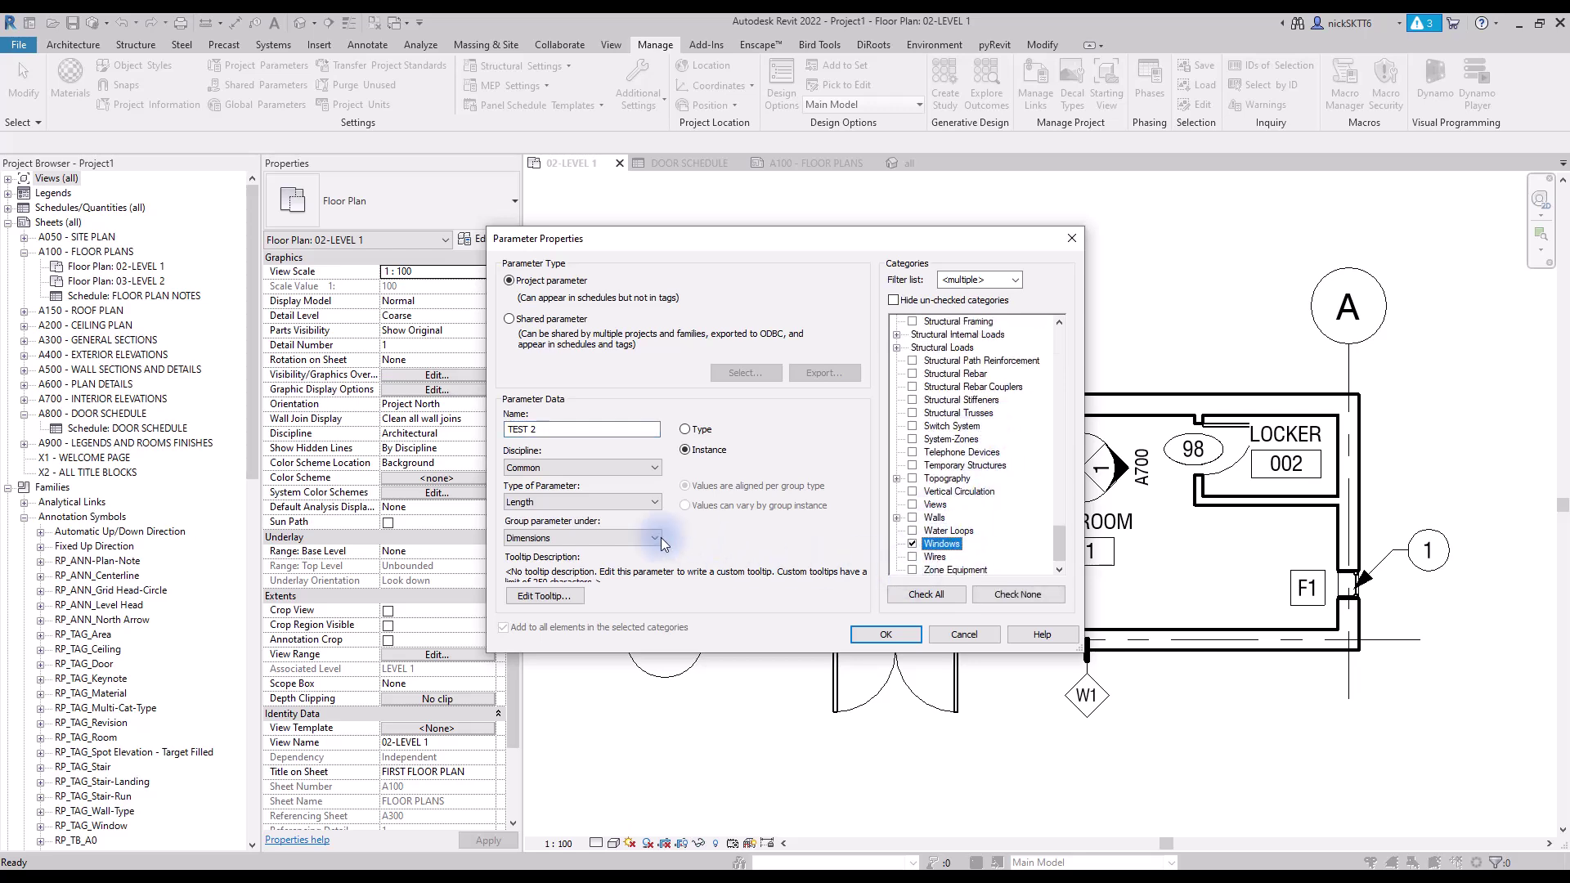
click(595, 536)
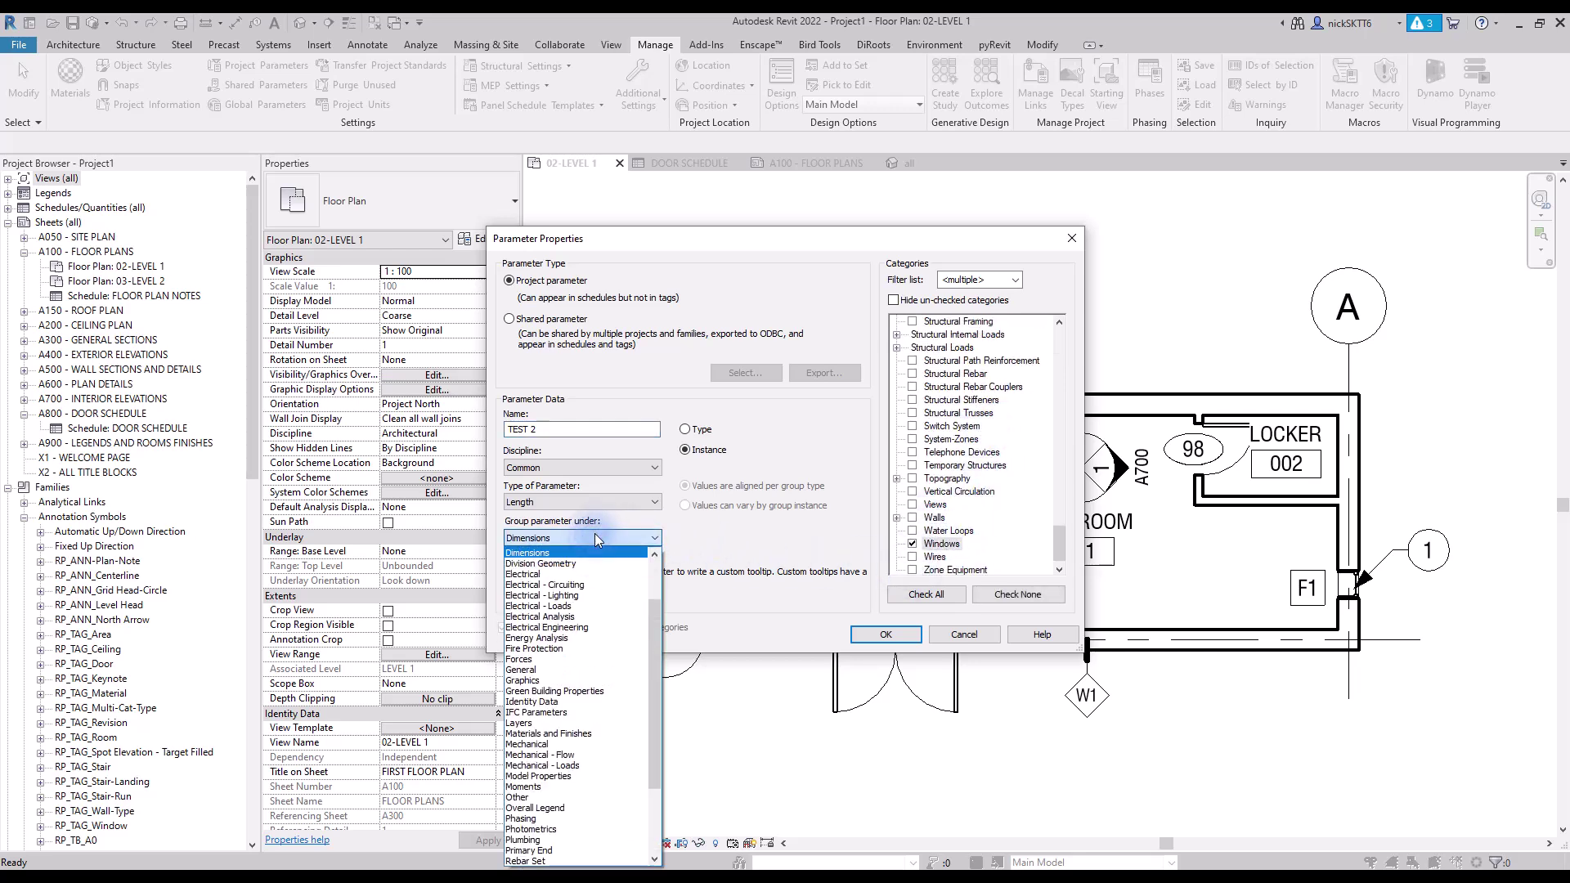
click(596, 536)
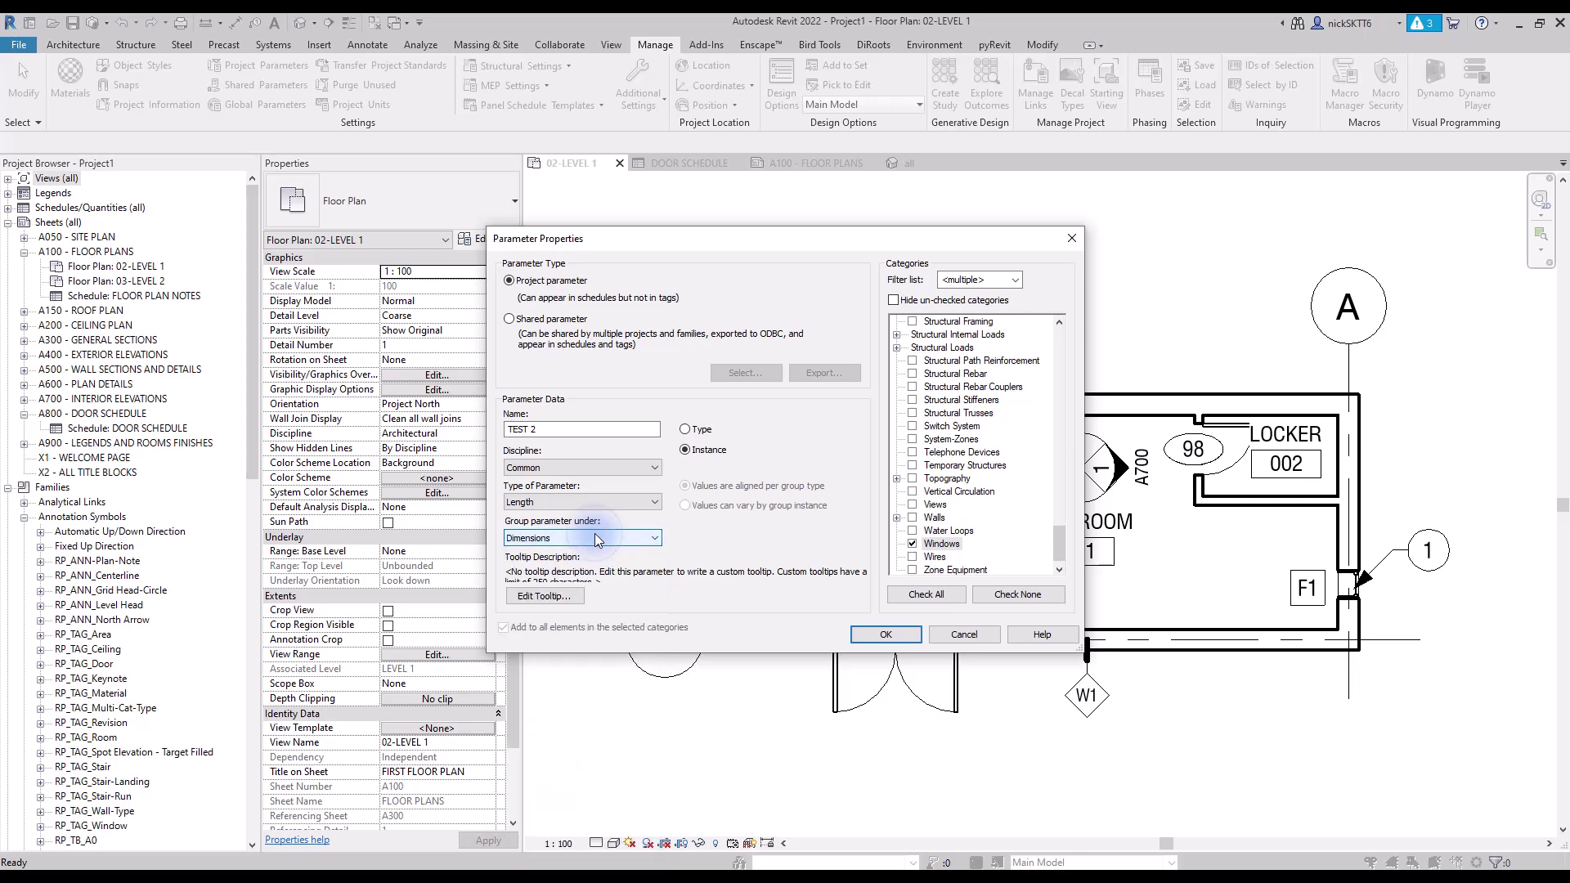
click(886, 635)
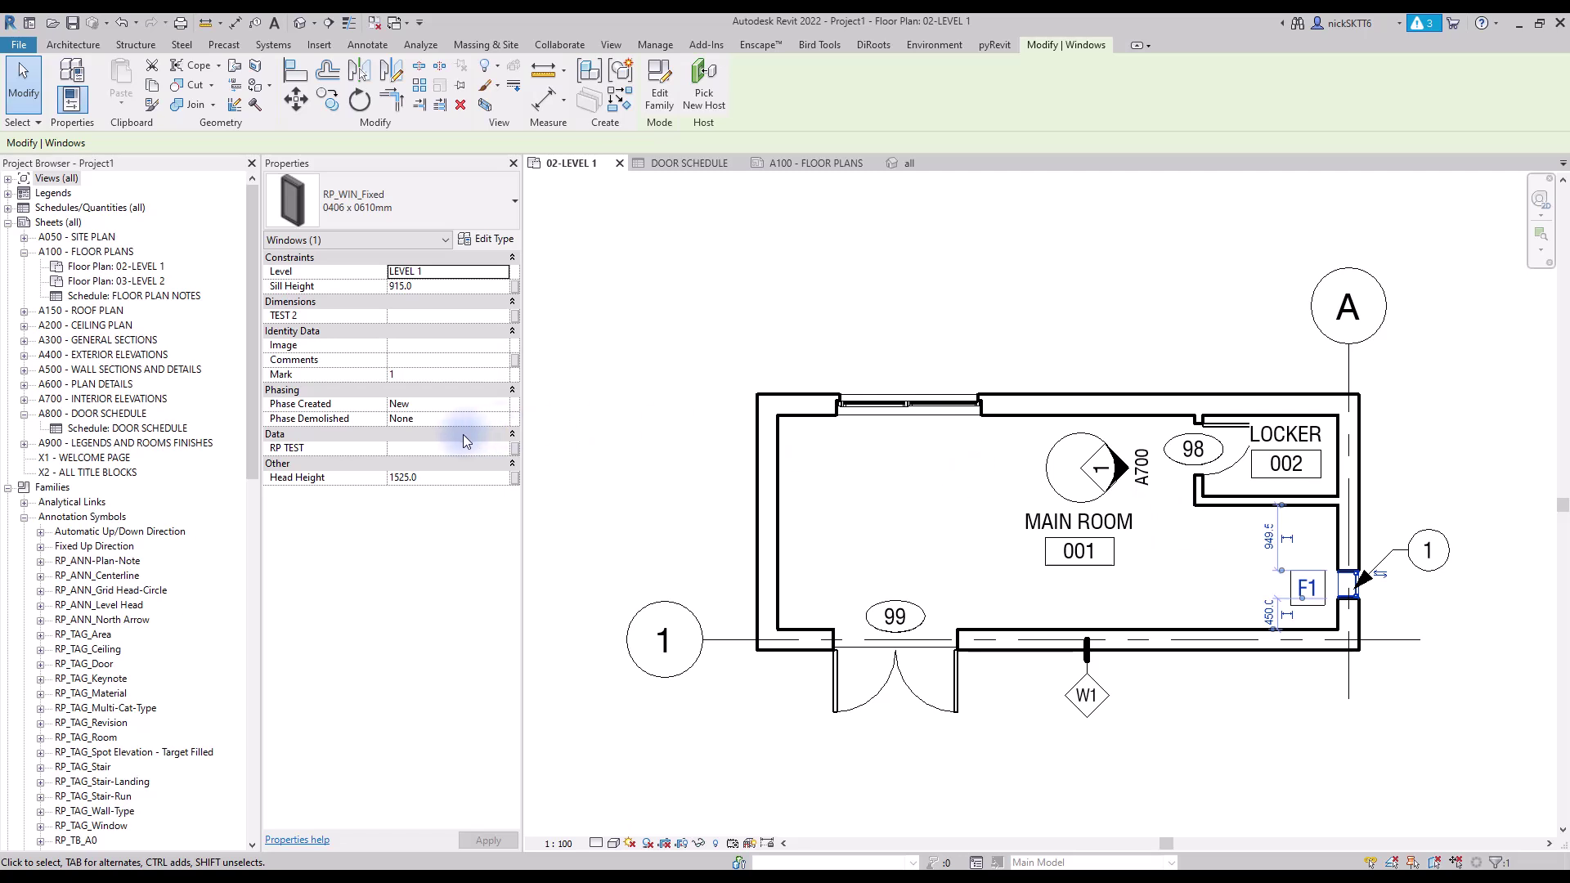
Enter 78423 as window F1's TEST 2 value in Properties, then deselect it.
click(417, 319)
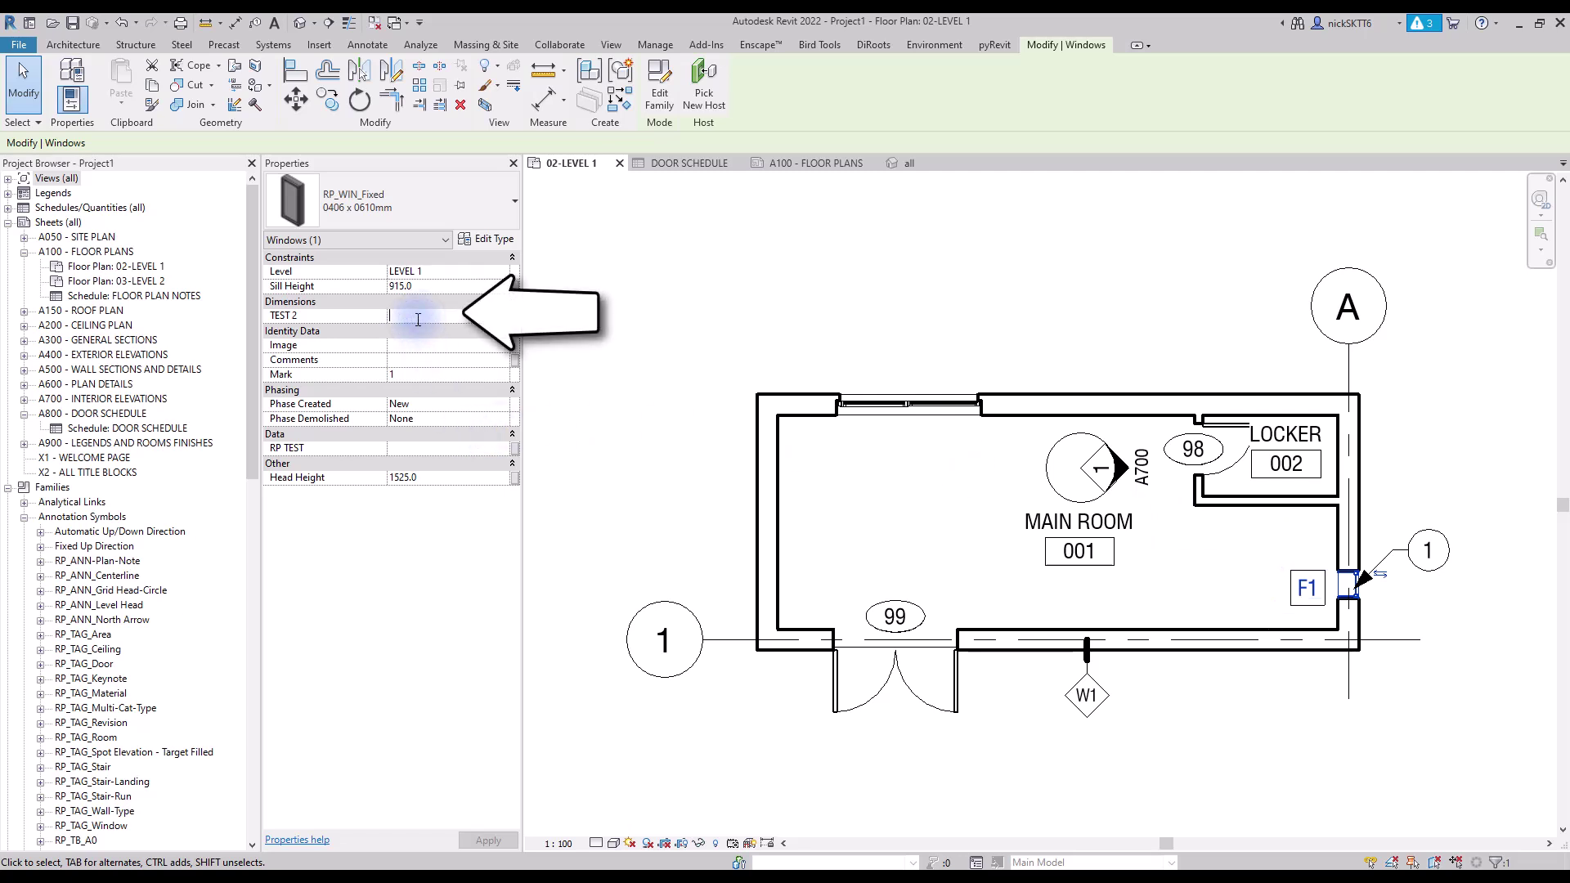
text(78423)
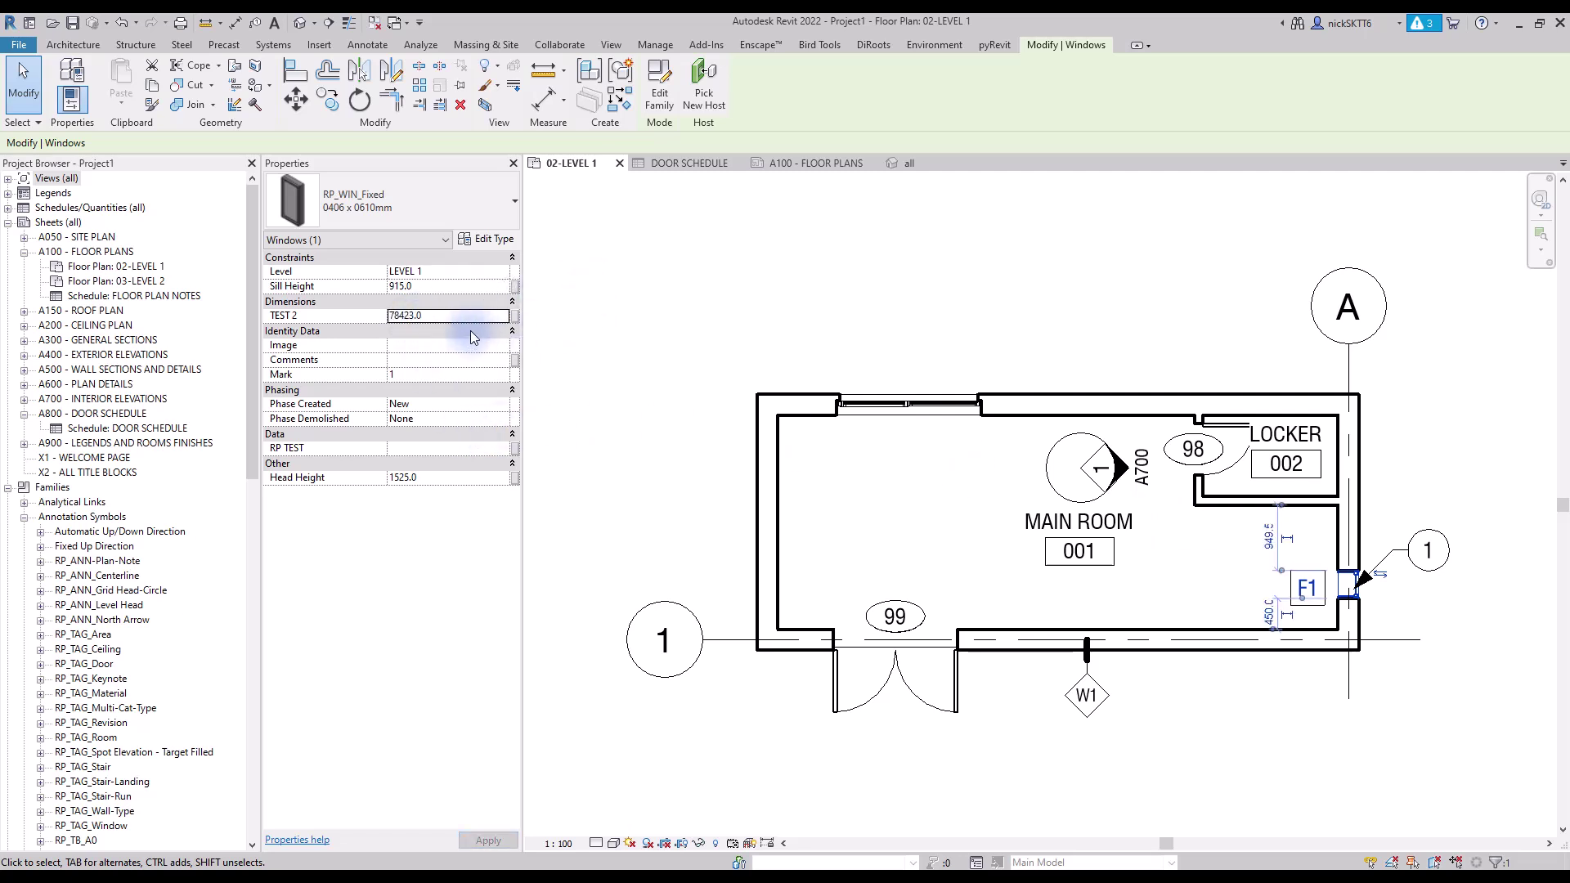
click(895, 332)
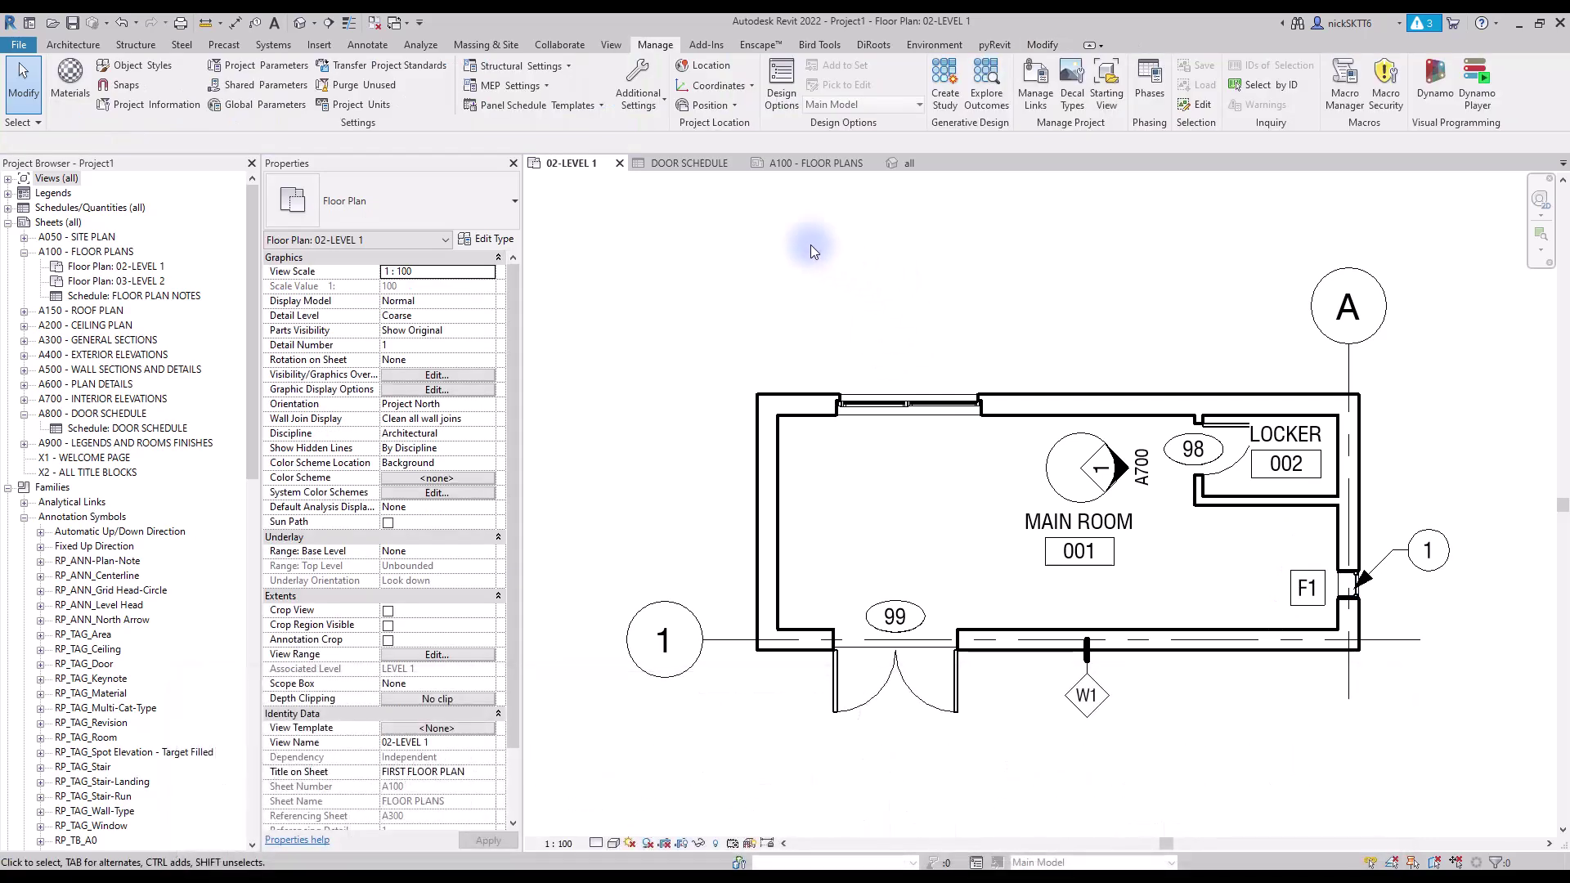
Start a new annotation family from the Metric Door Tag.rft template.
click(18, 44)
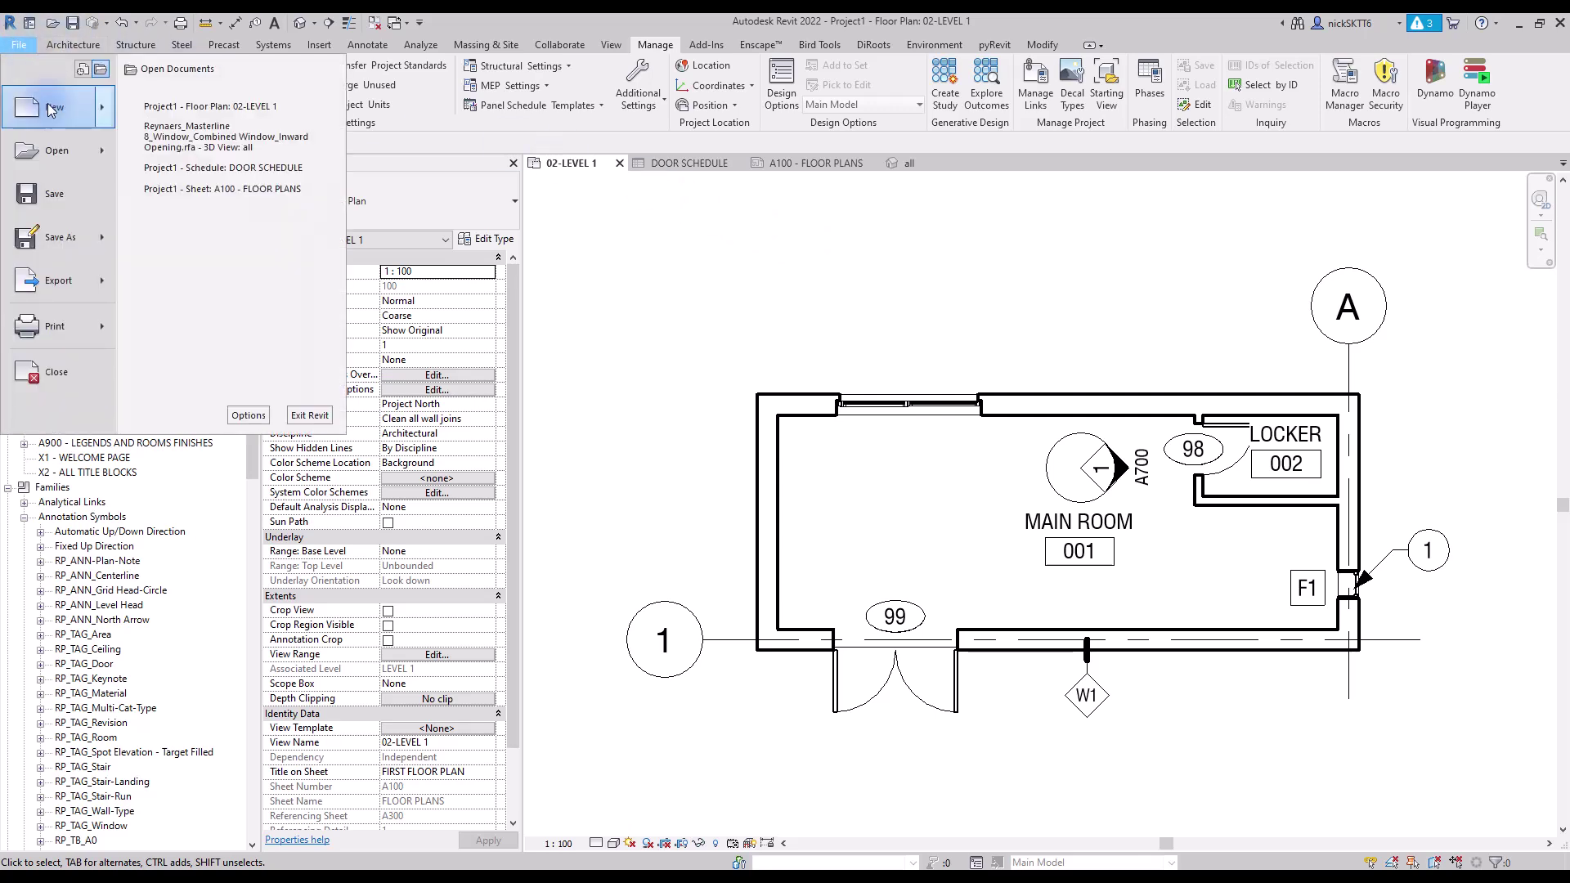
mouse_move(57, 107)
click(208, 162)
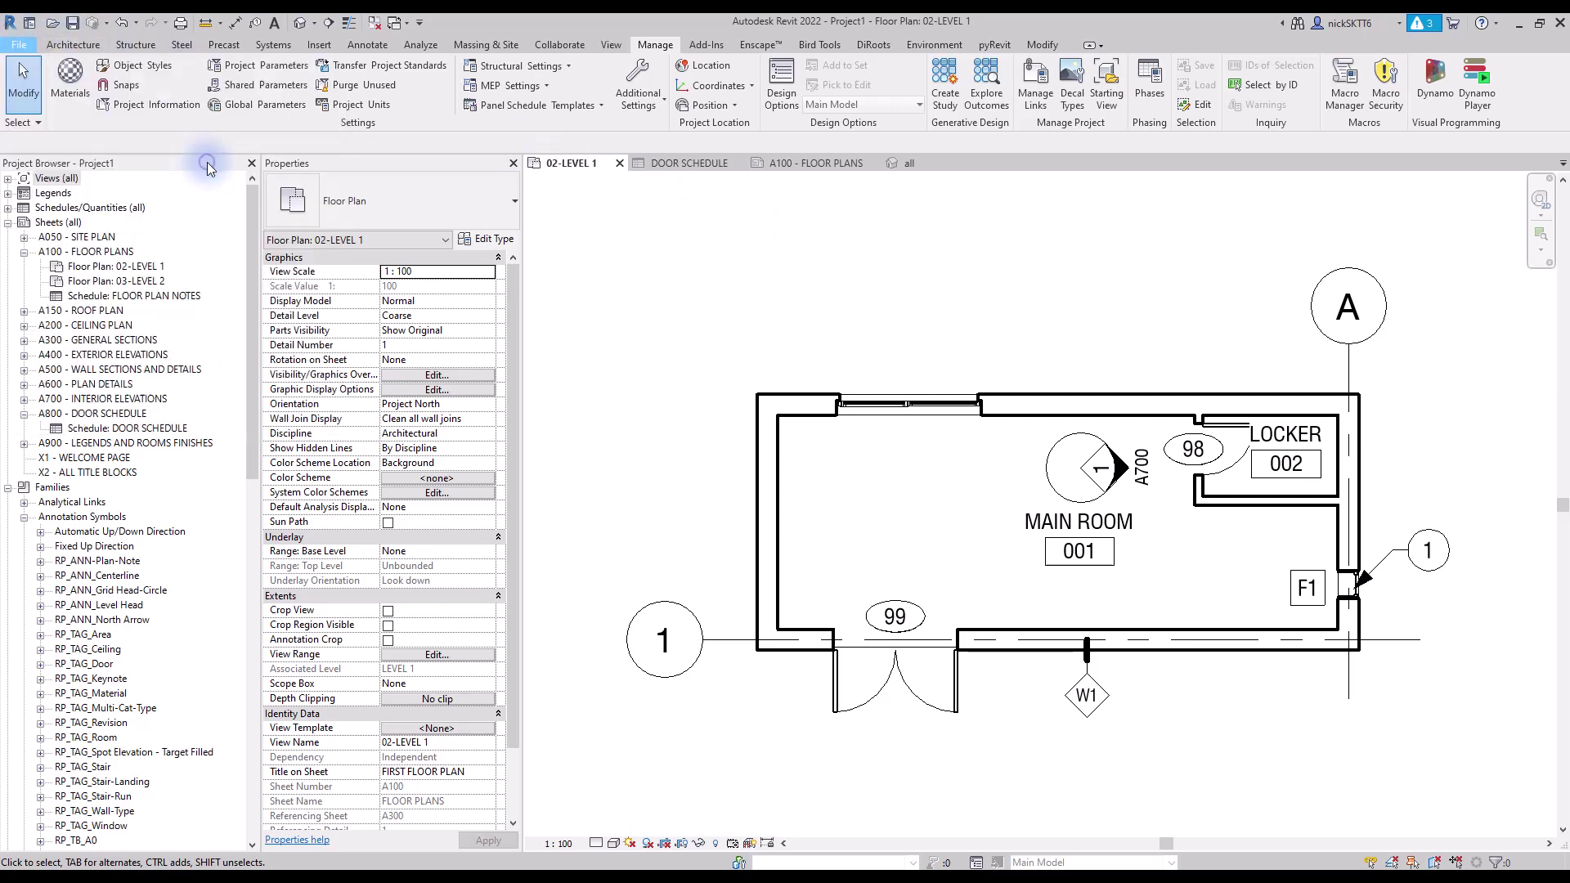
double_click(935, 264)
double_click(783, 274)
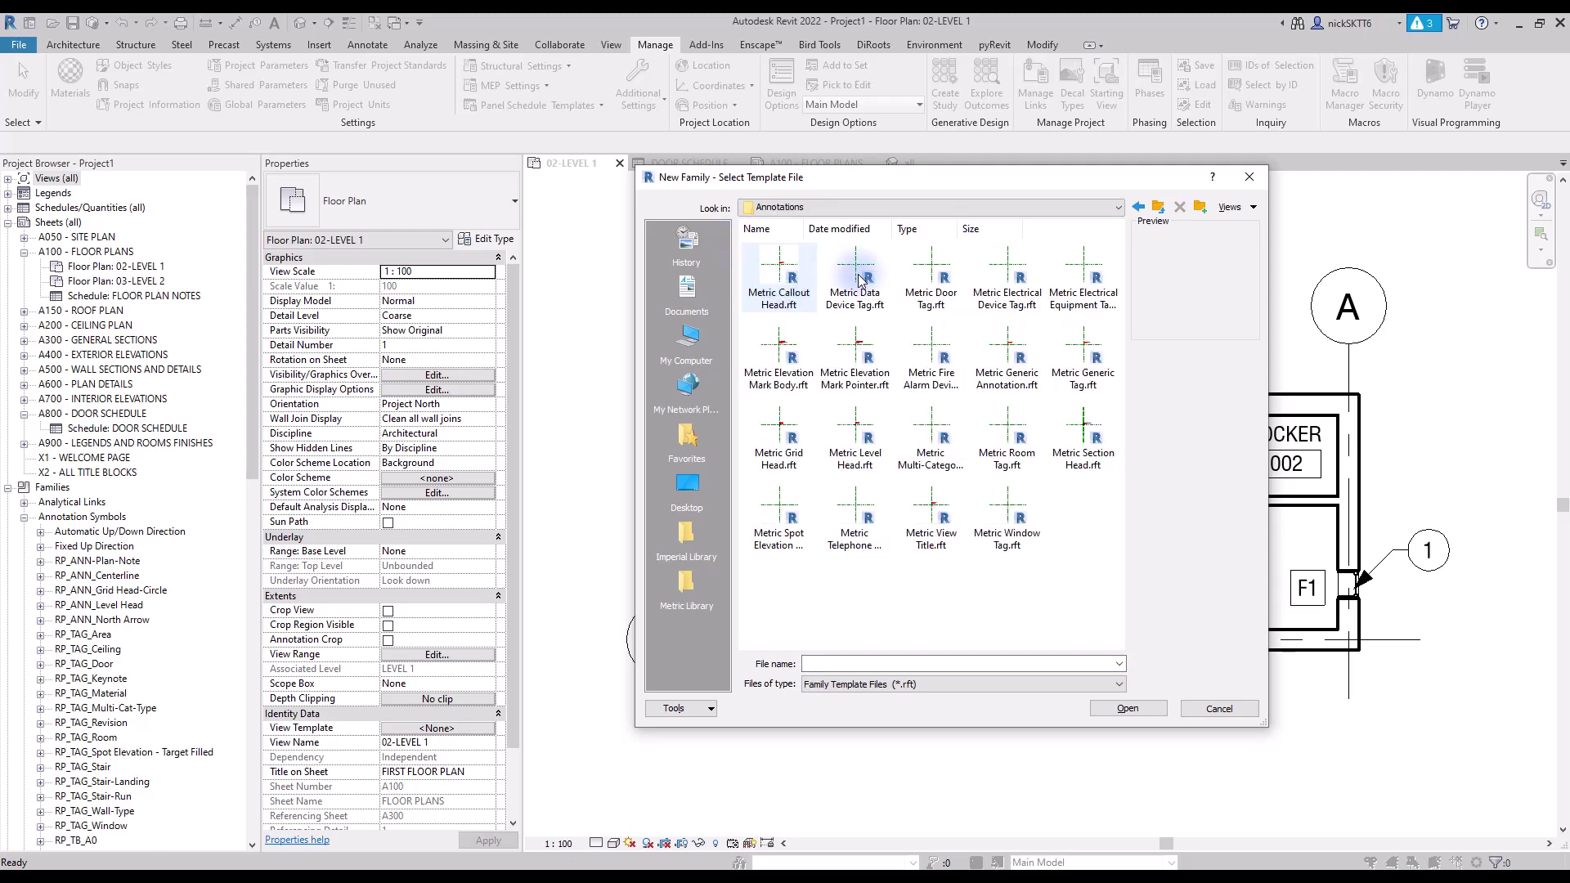
click(929, 270)
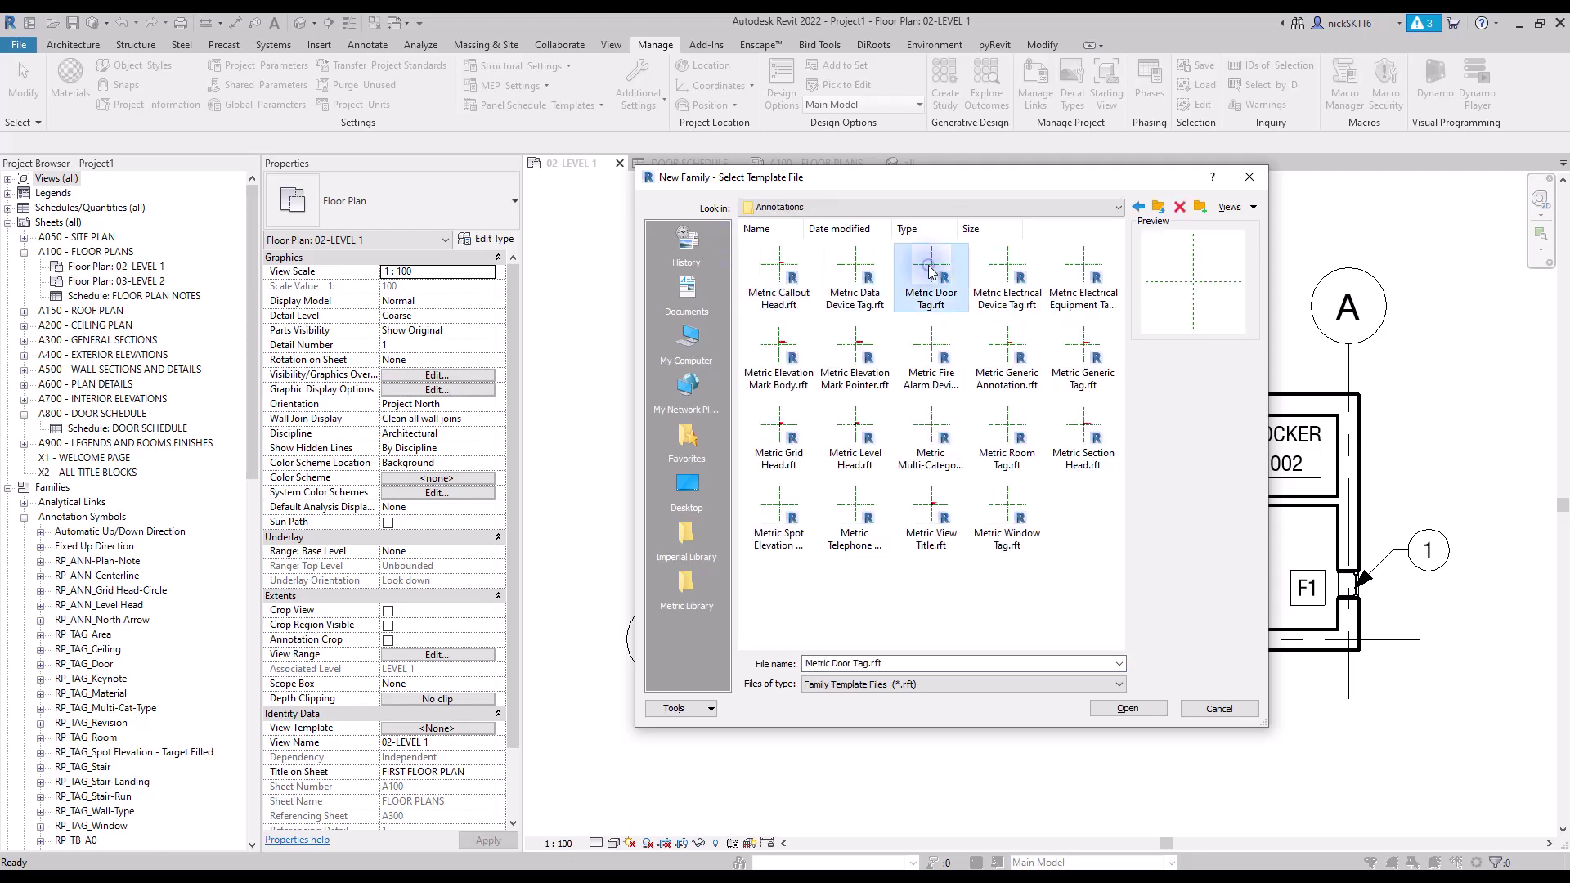
double_click(929, 270)
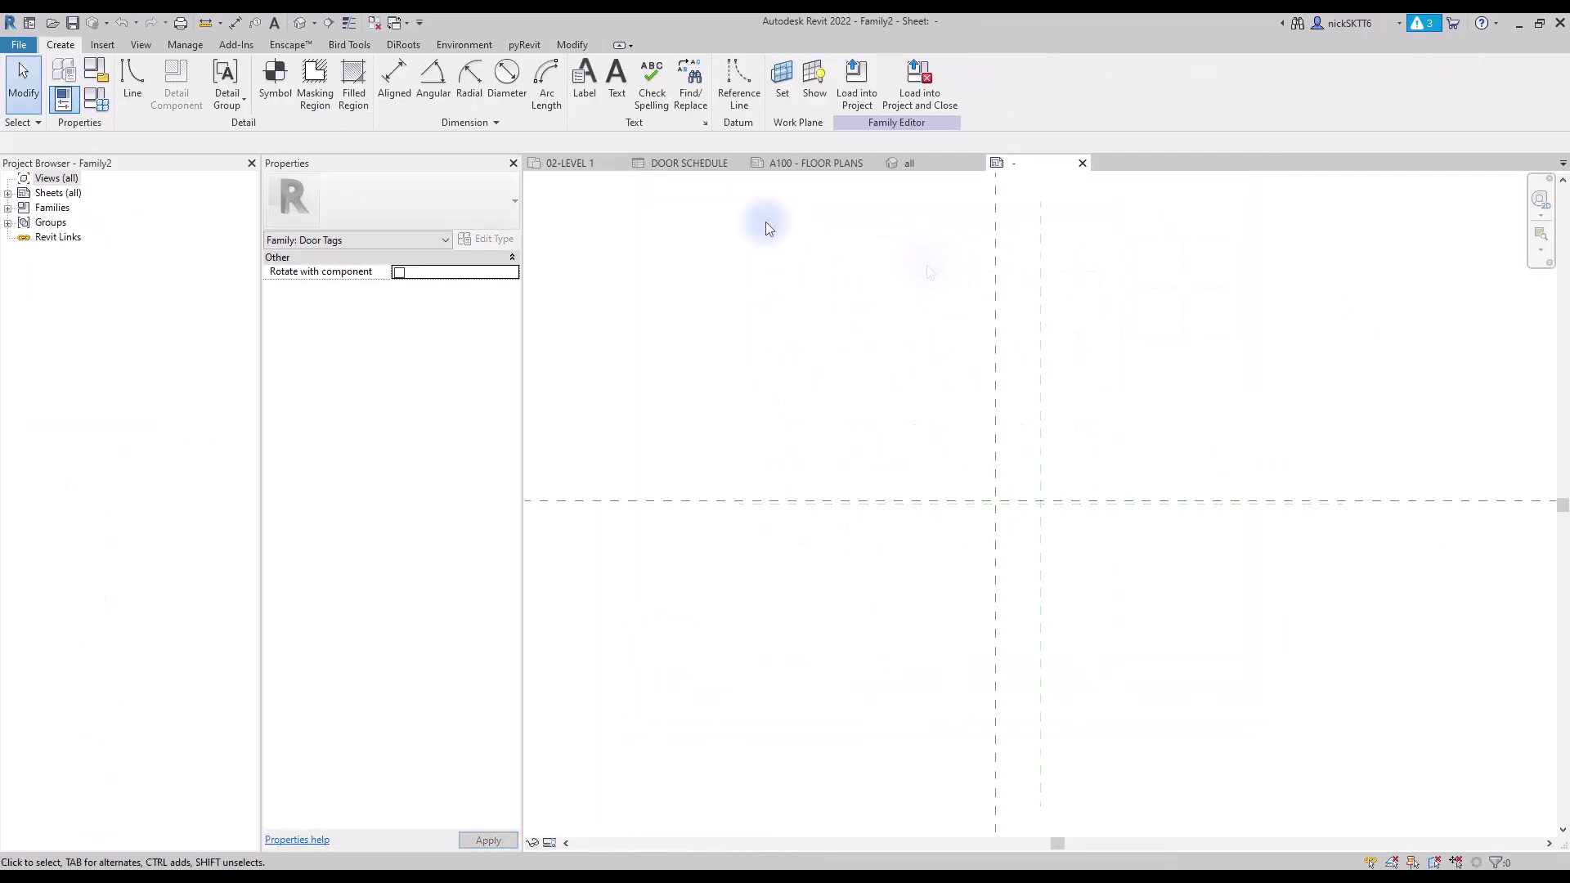
Place a label showing the shared Frame Color parameter with sample value RED.
click(589, 98)
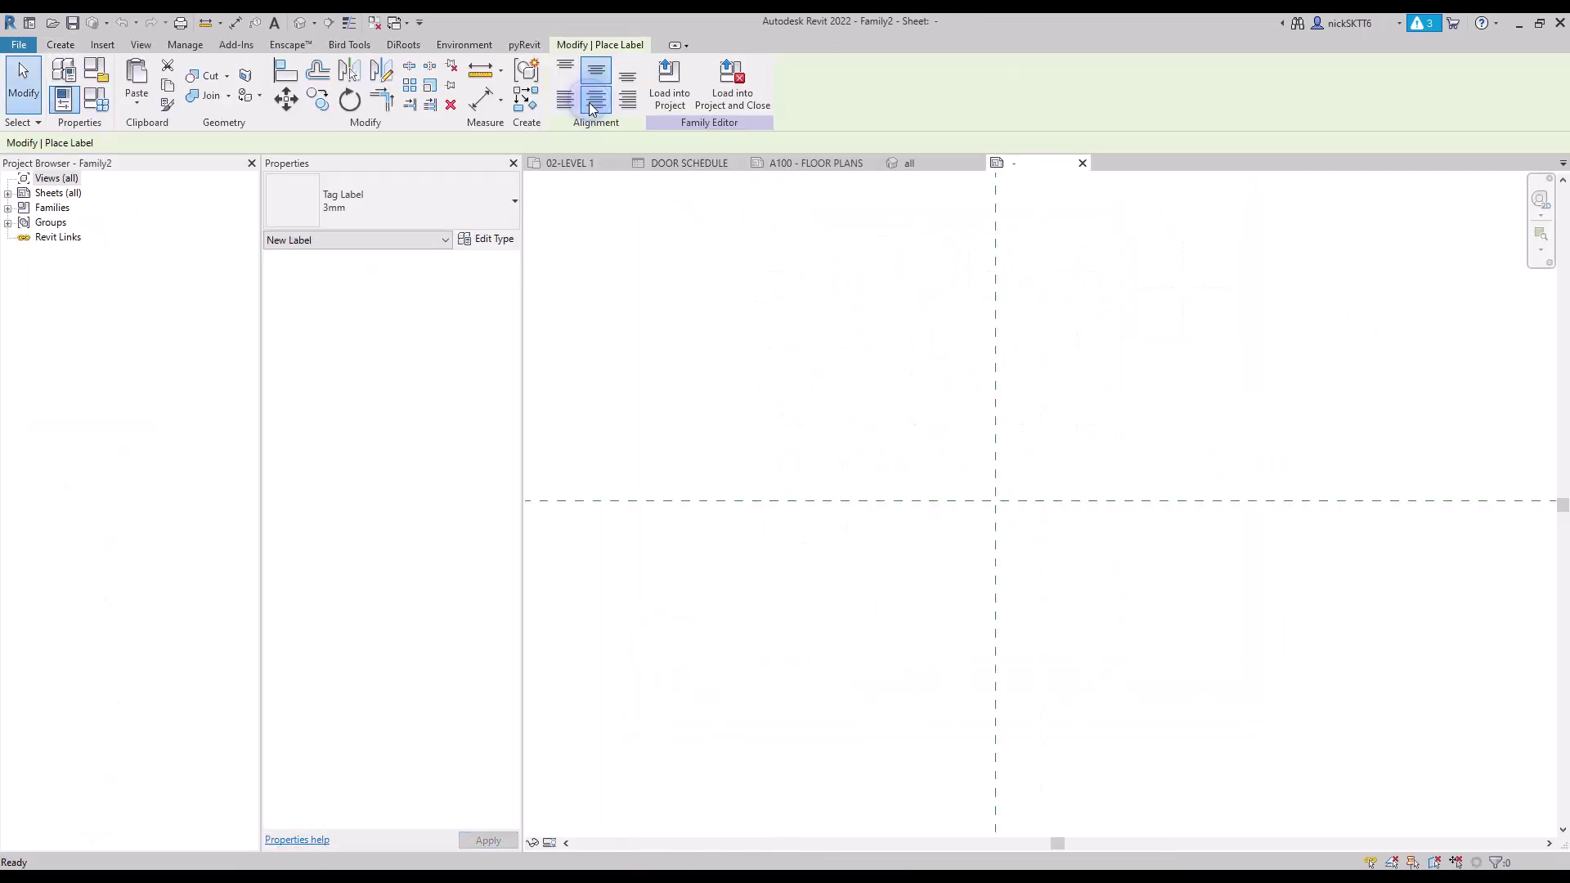
click(996, 500)
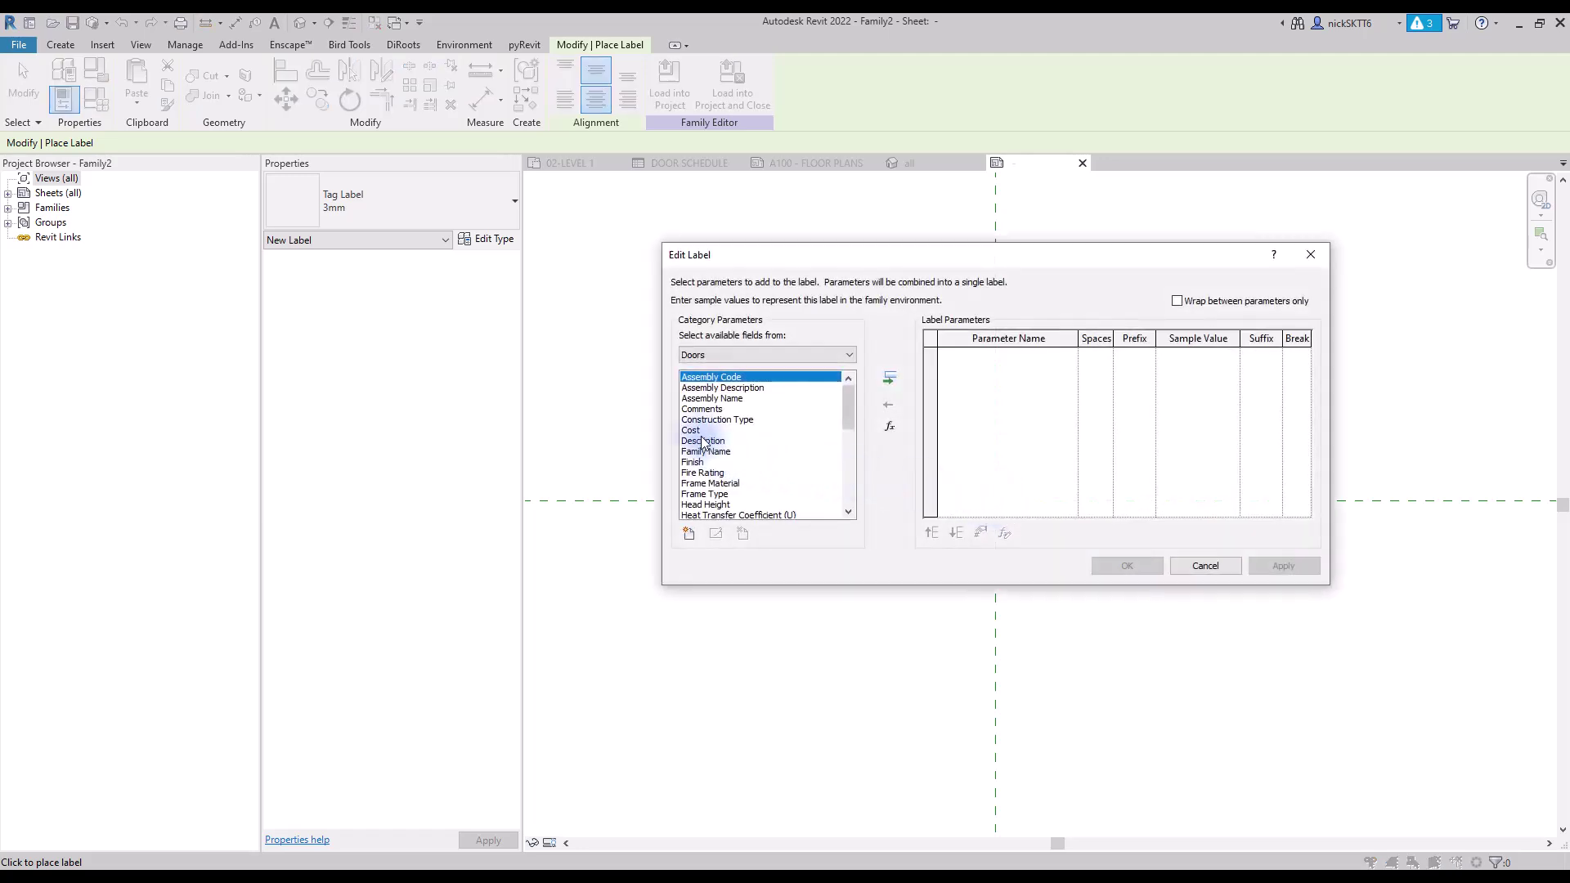
scroll(695, 490, down, 3)
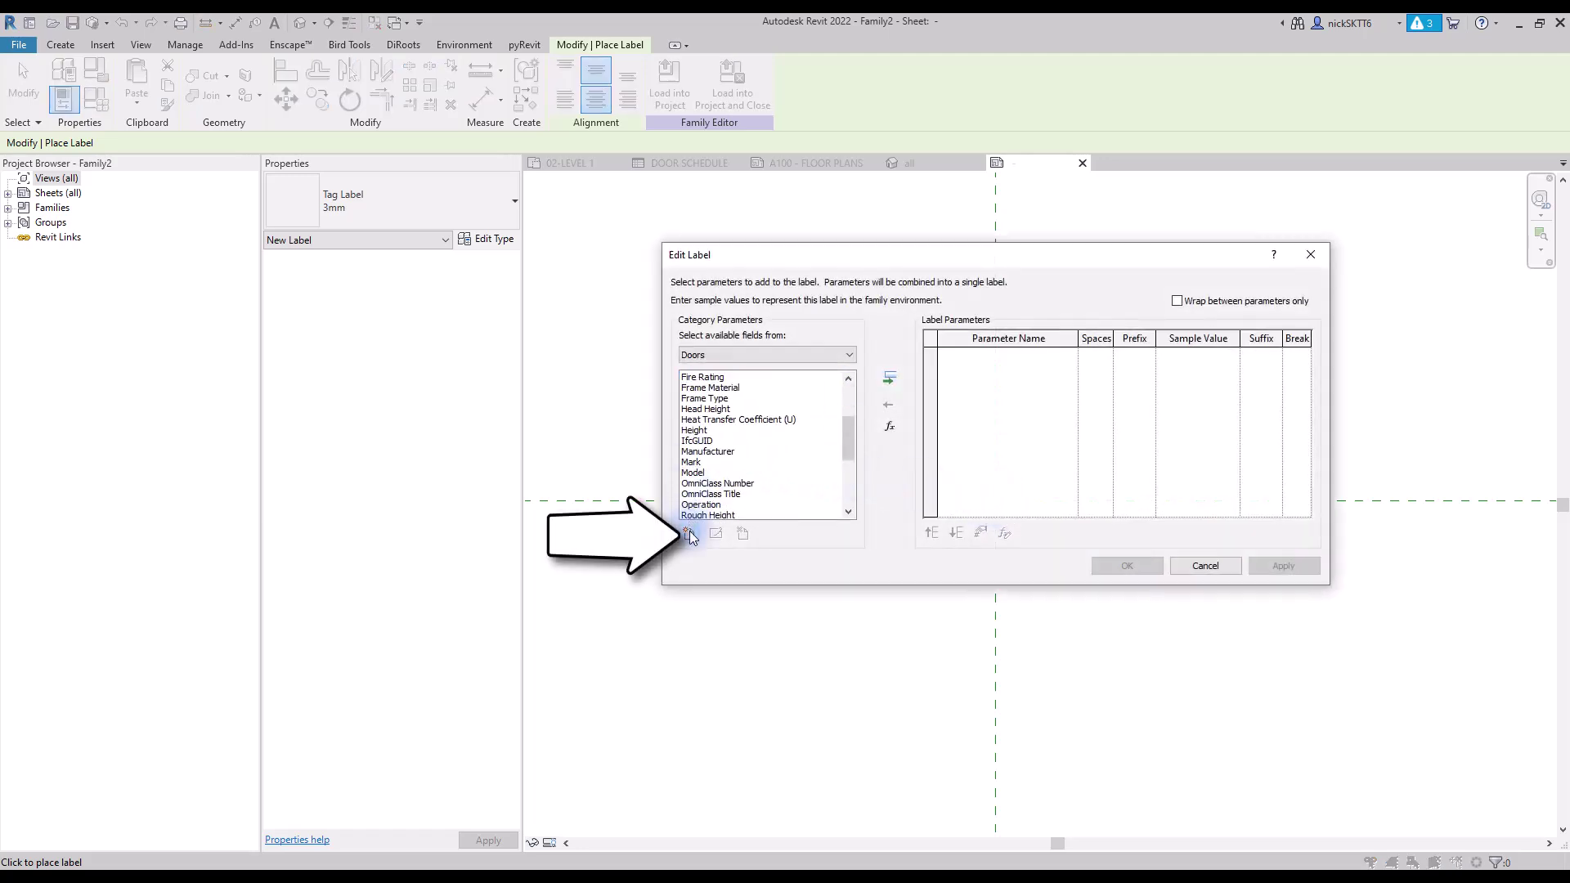
click(690, 533)
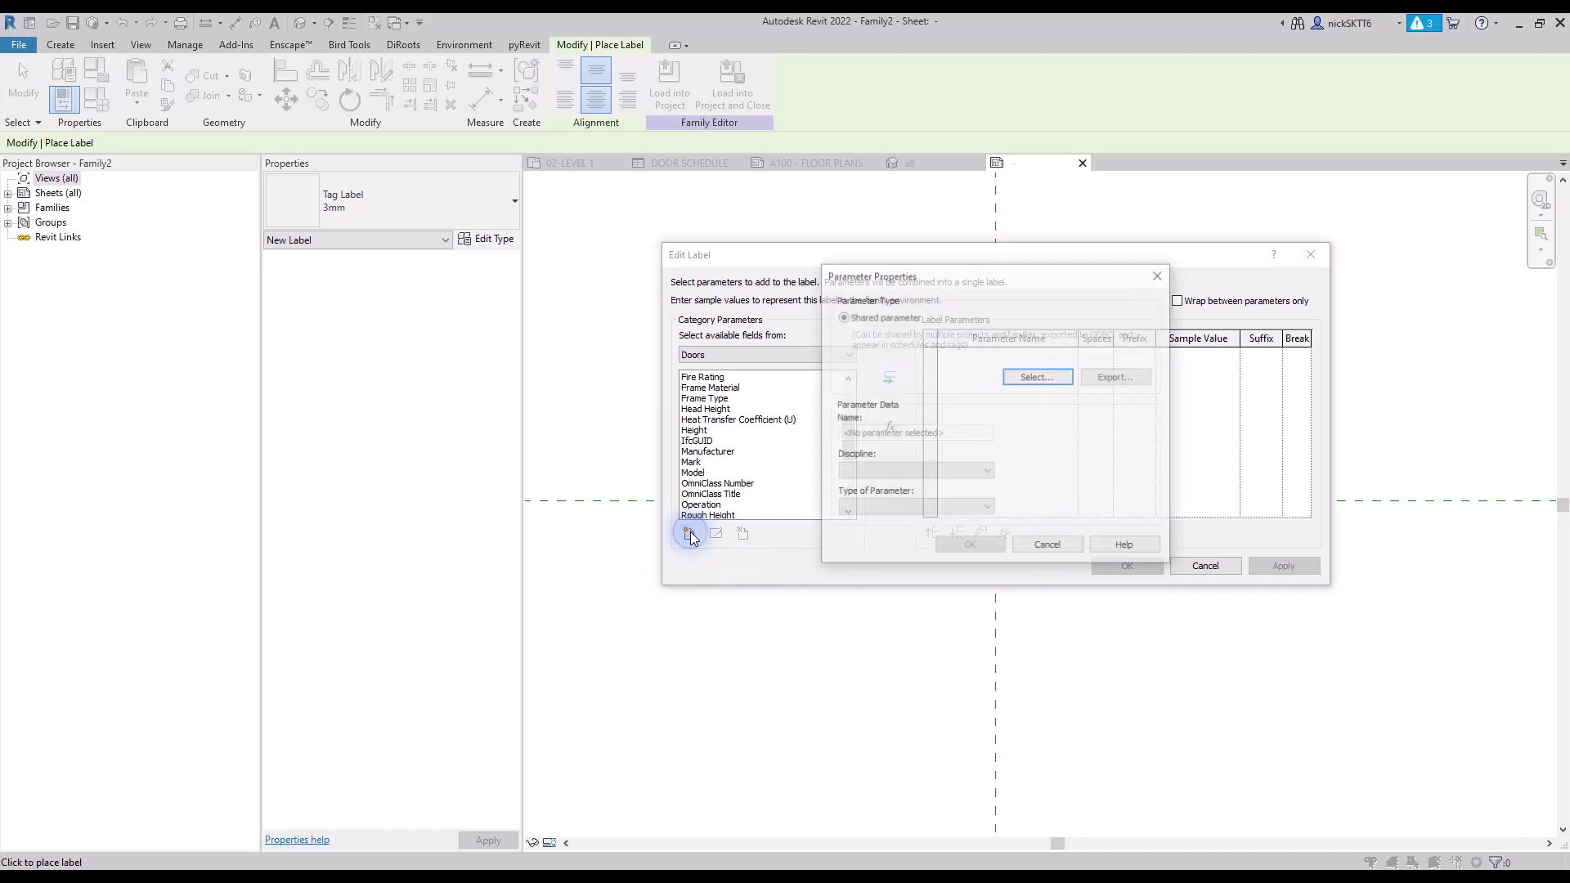
click(1019, 376)
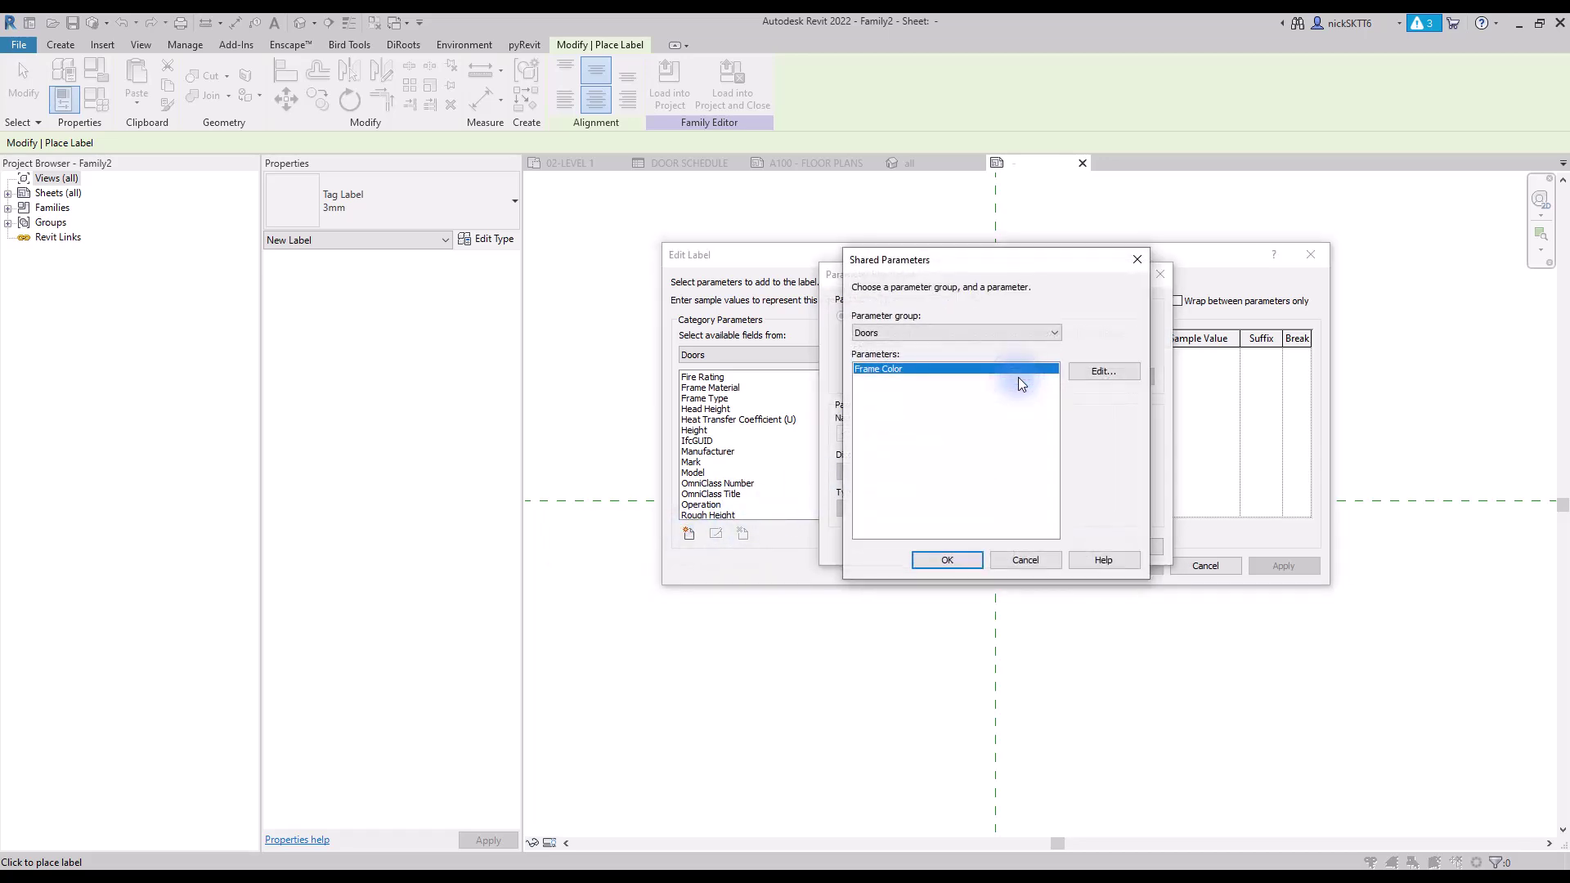
click(949, 561)
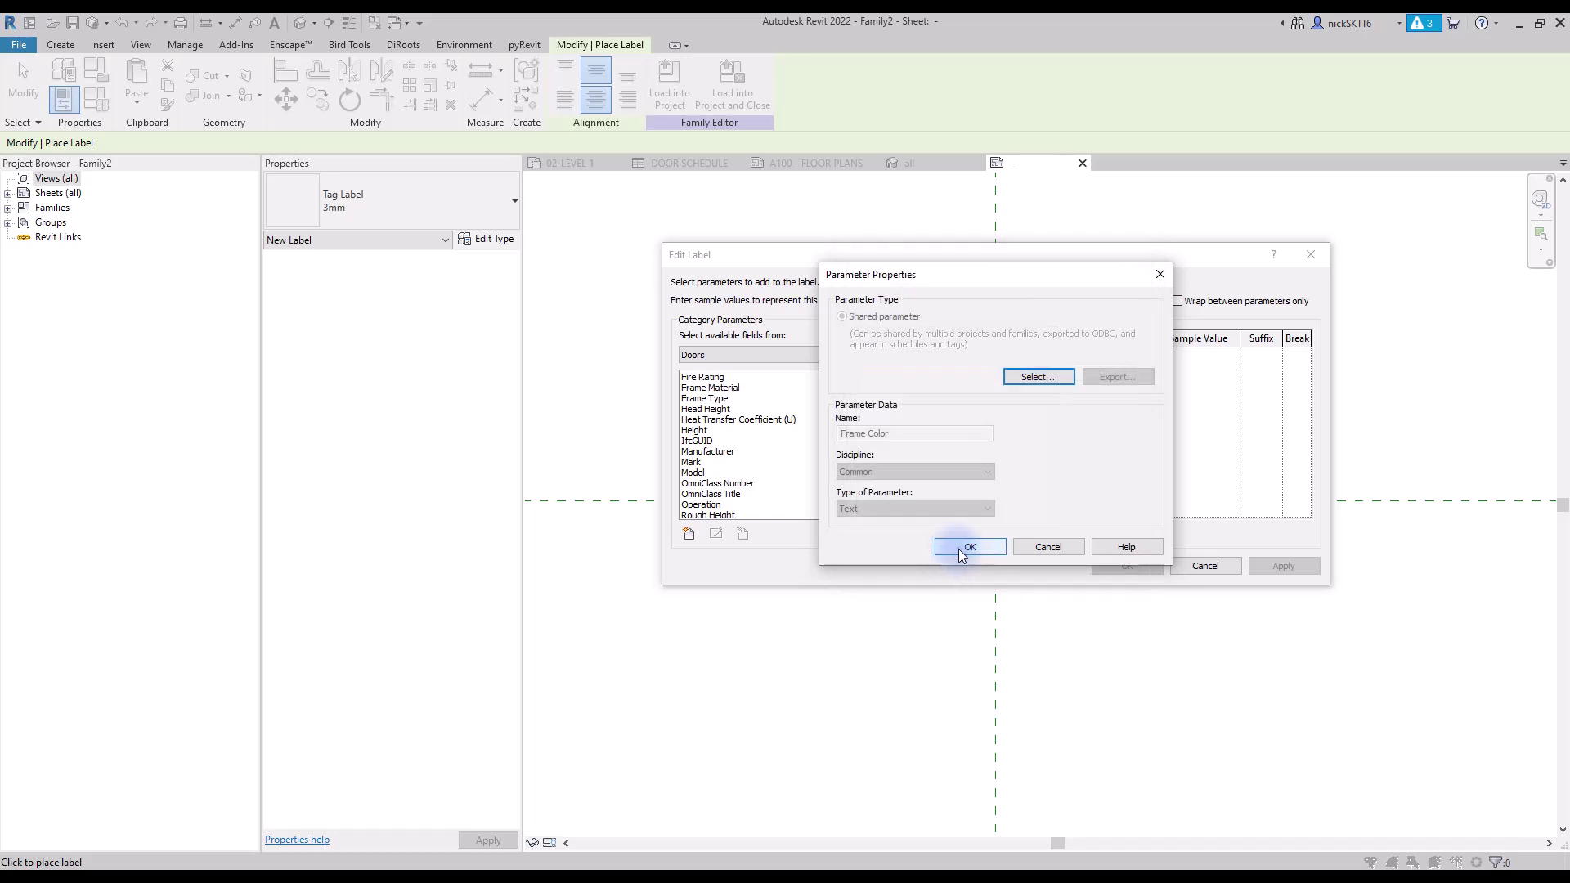
click(958, 548)
click(900, 376)
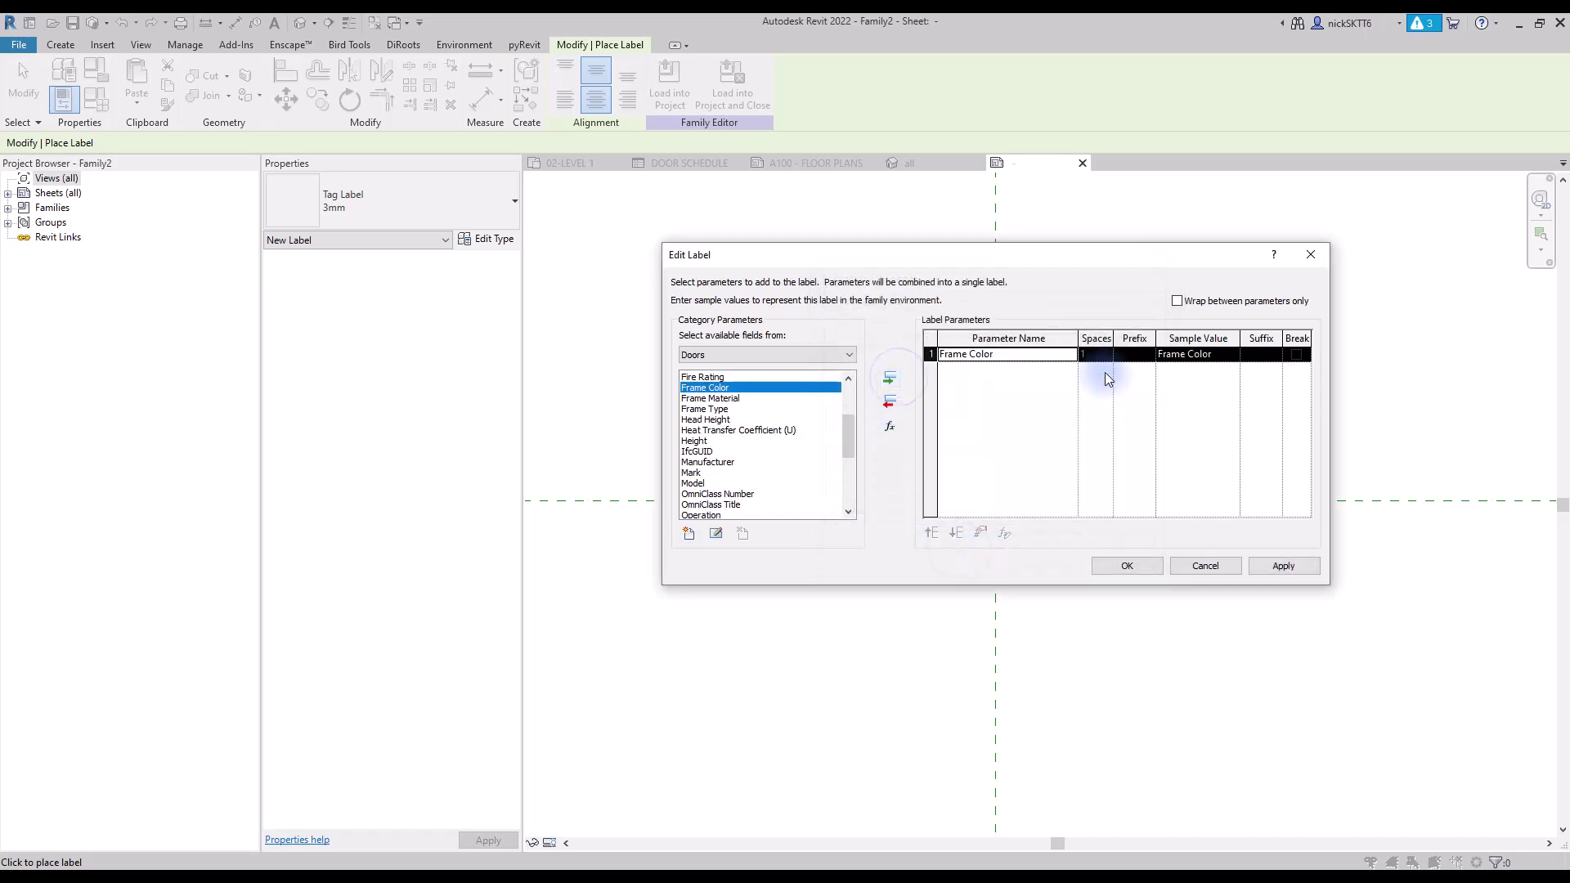
click(1183, 356)
text(RED)
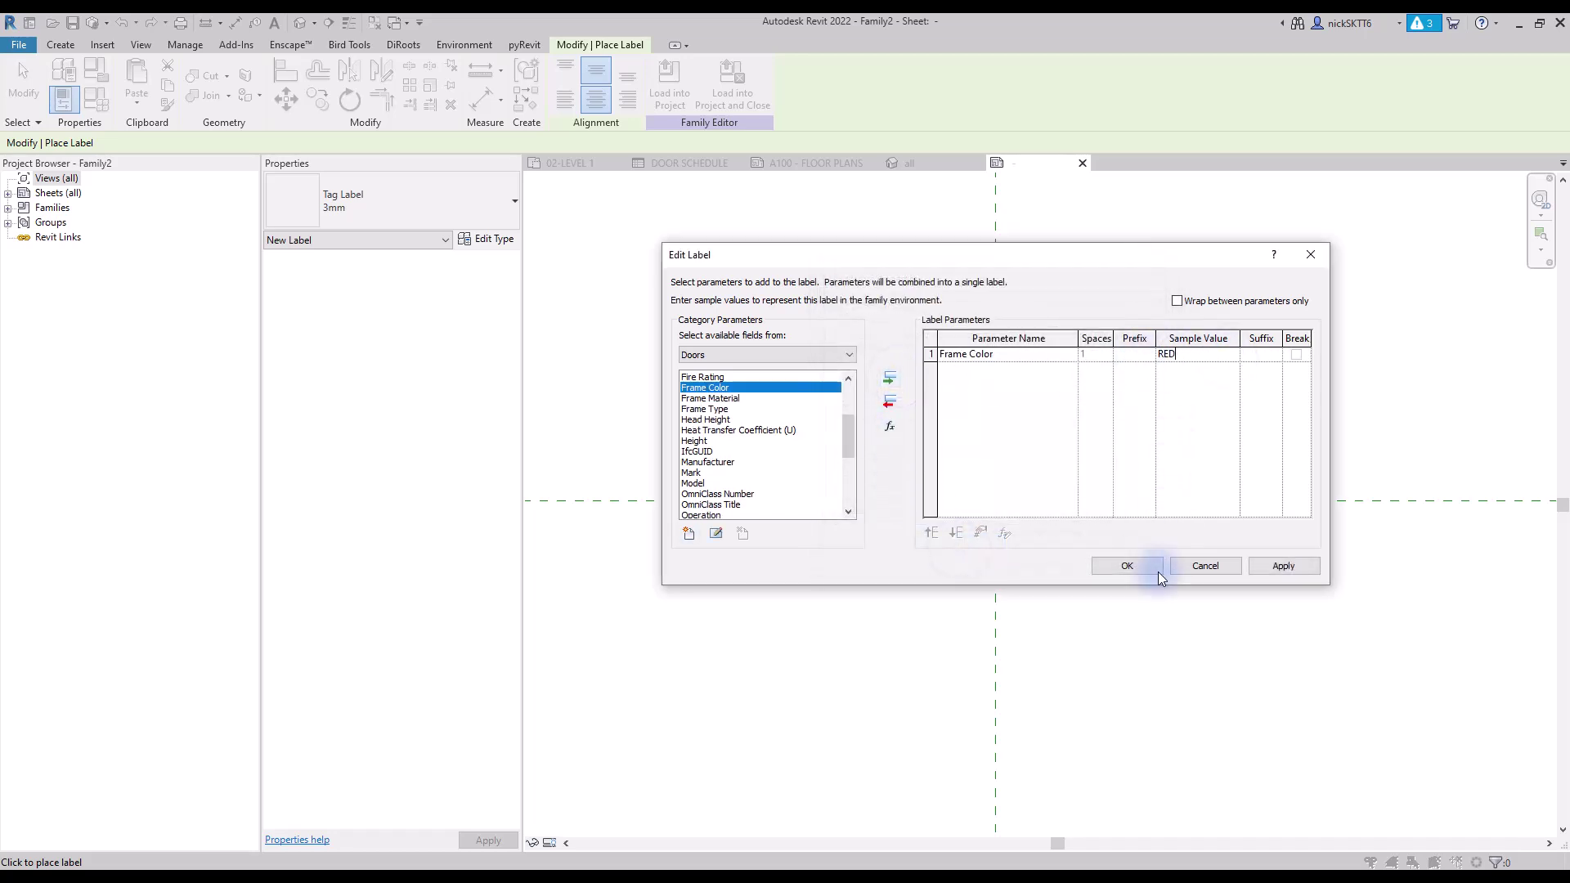
click(1149, 568)
Frame the RED label with a rectangular masking region and load the tag into the project.
click(613, 67)
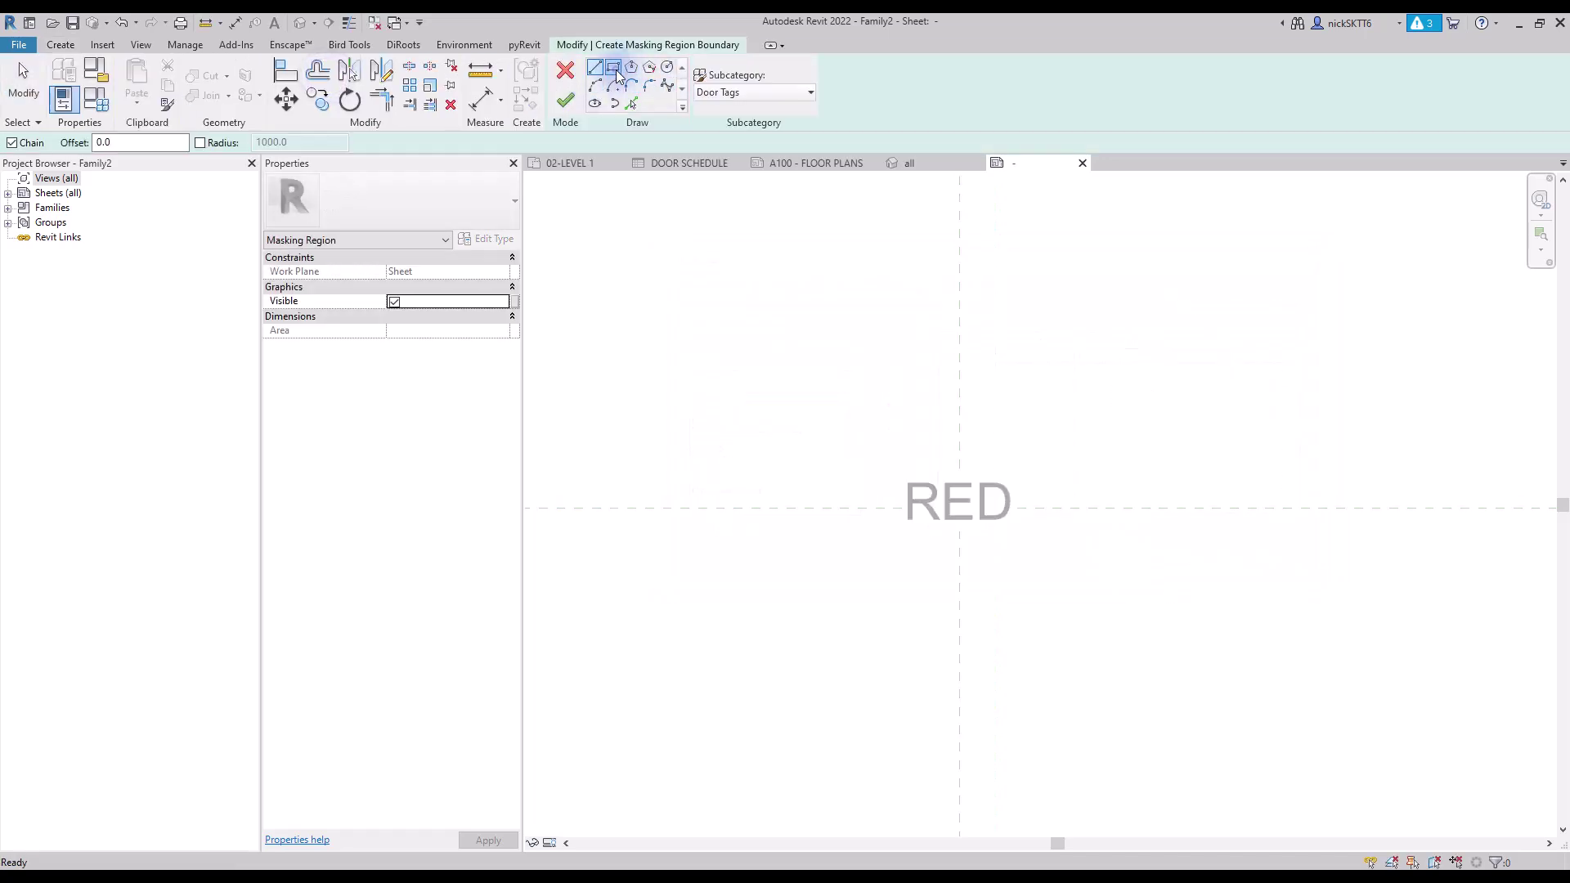
click(788, 437)
click(1136, 569)
key(Escape)
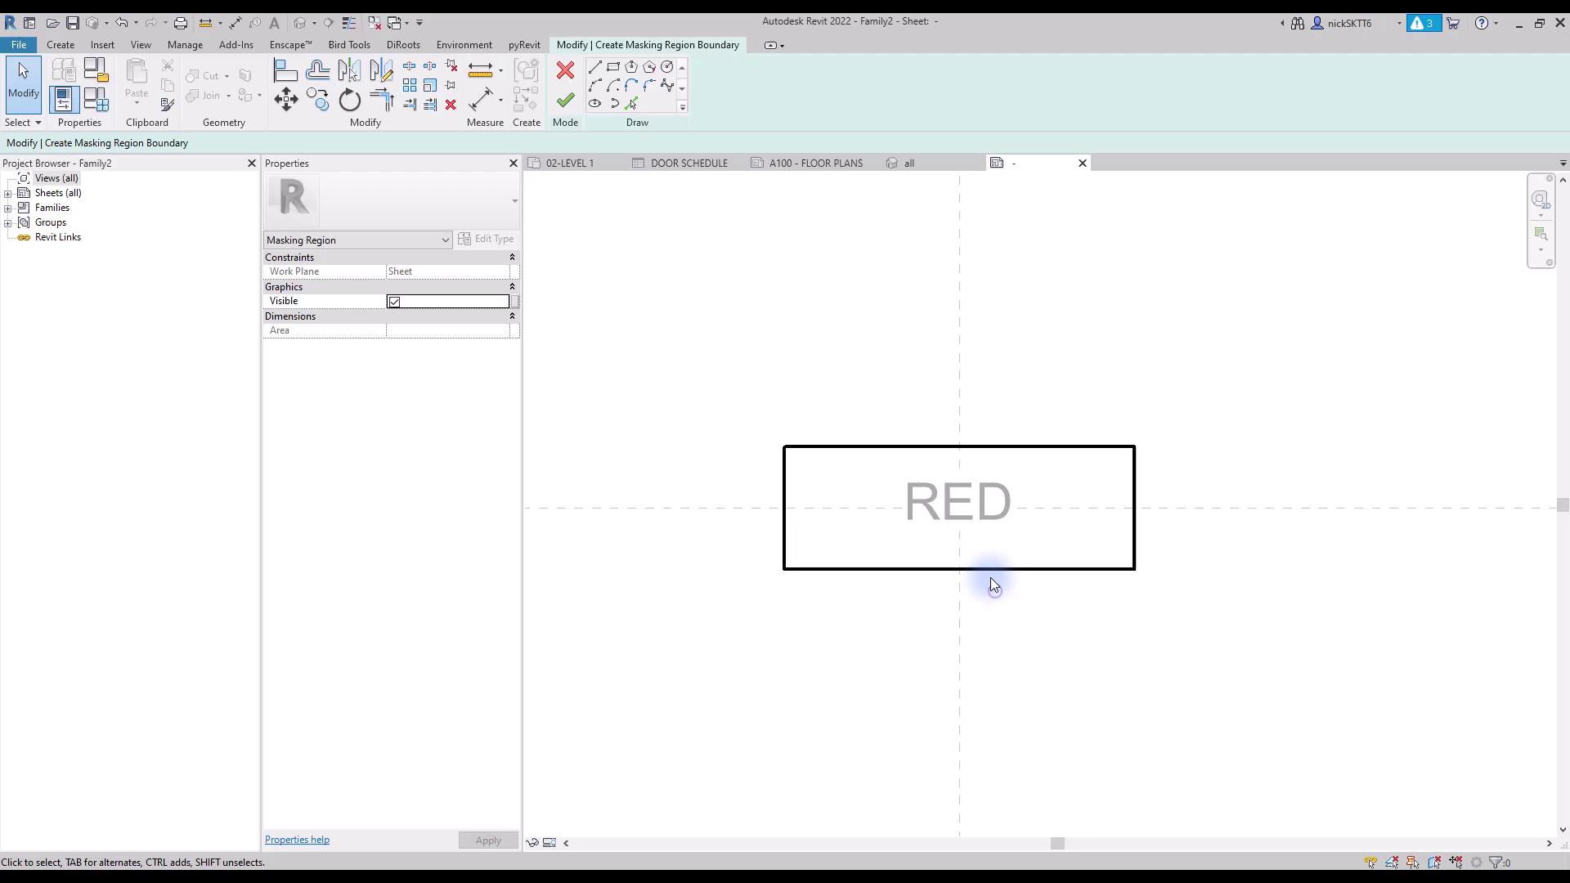
click(565, 100)
click(847, 88)
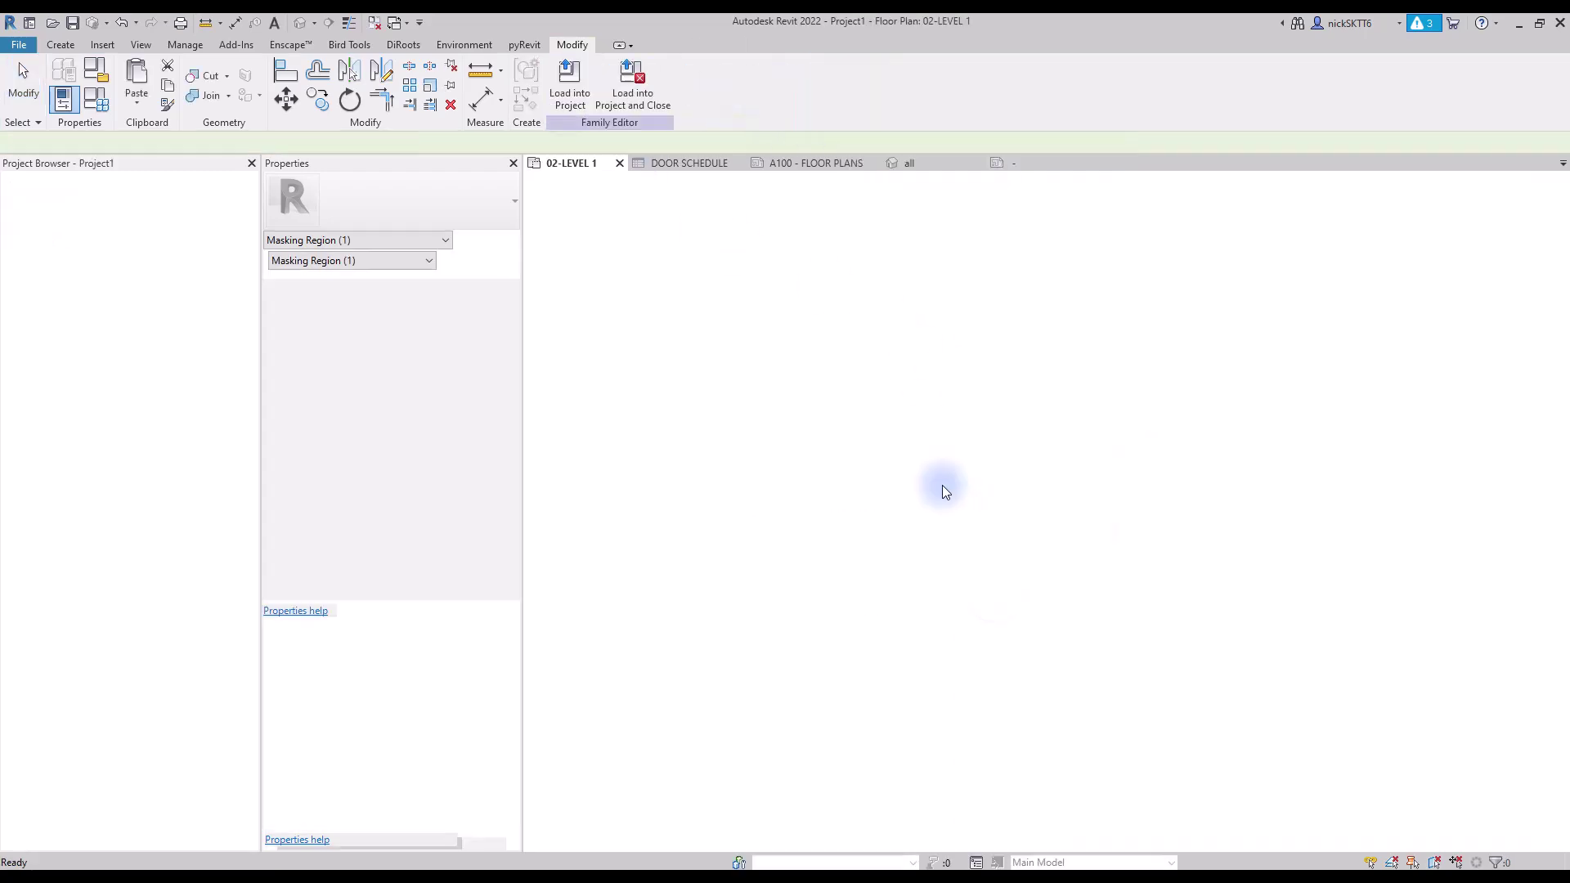
Tag door 98 with the new Frame Color tag on a leader, placed above the plan.
click(1217, 453)
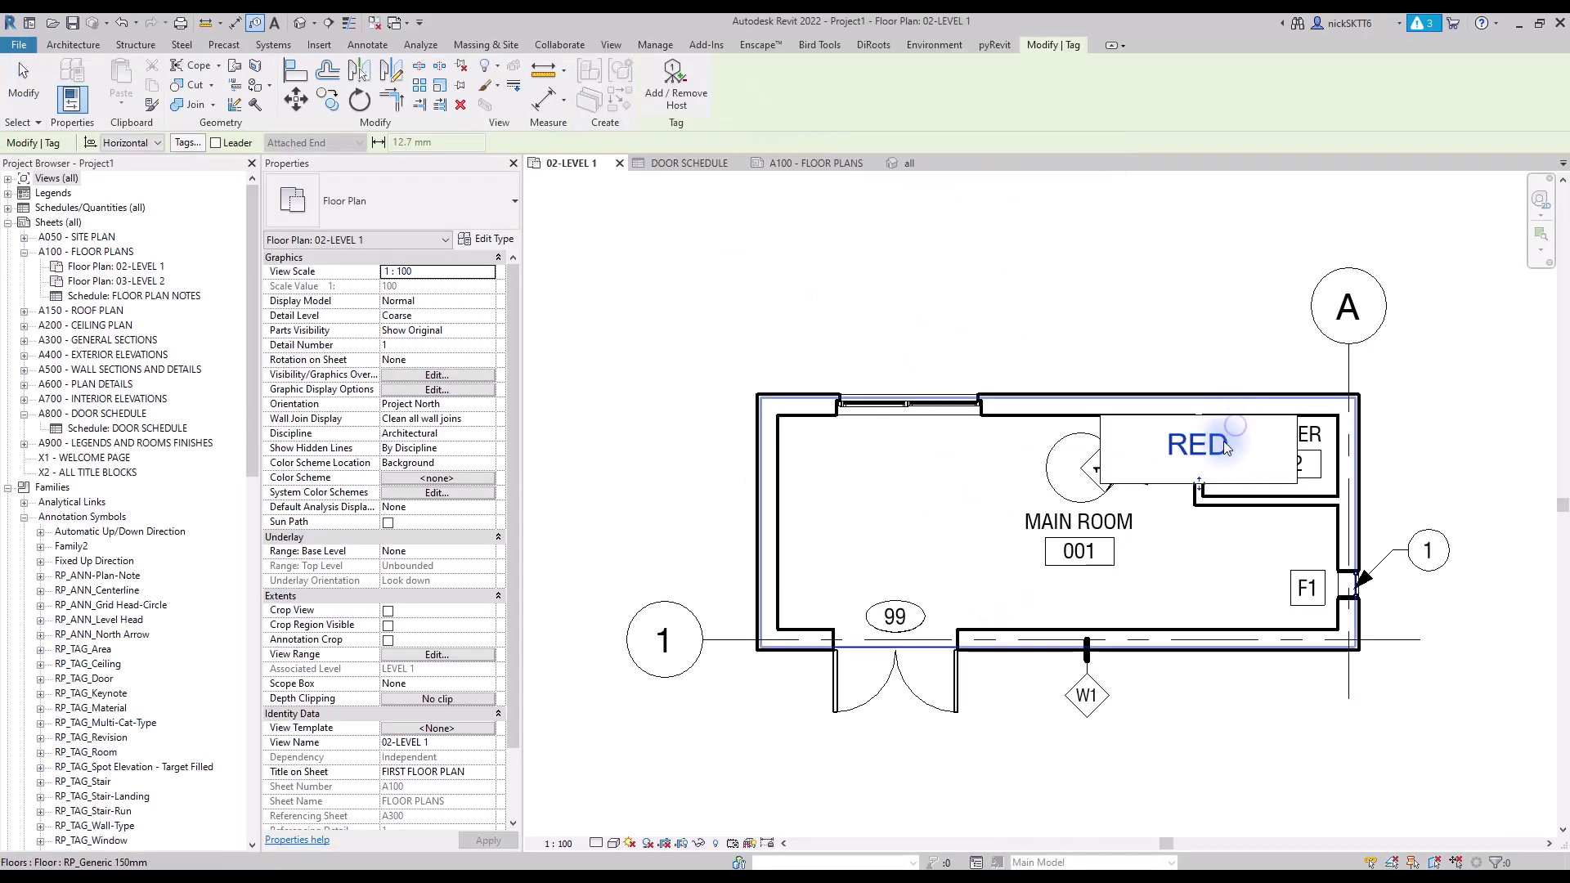
click(216, 142)
key(Escape)
click(1178, 471)
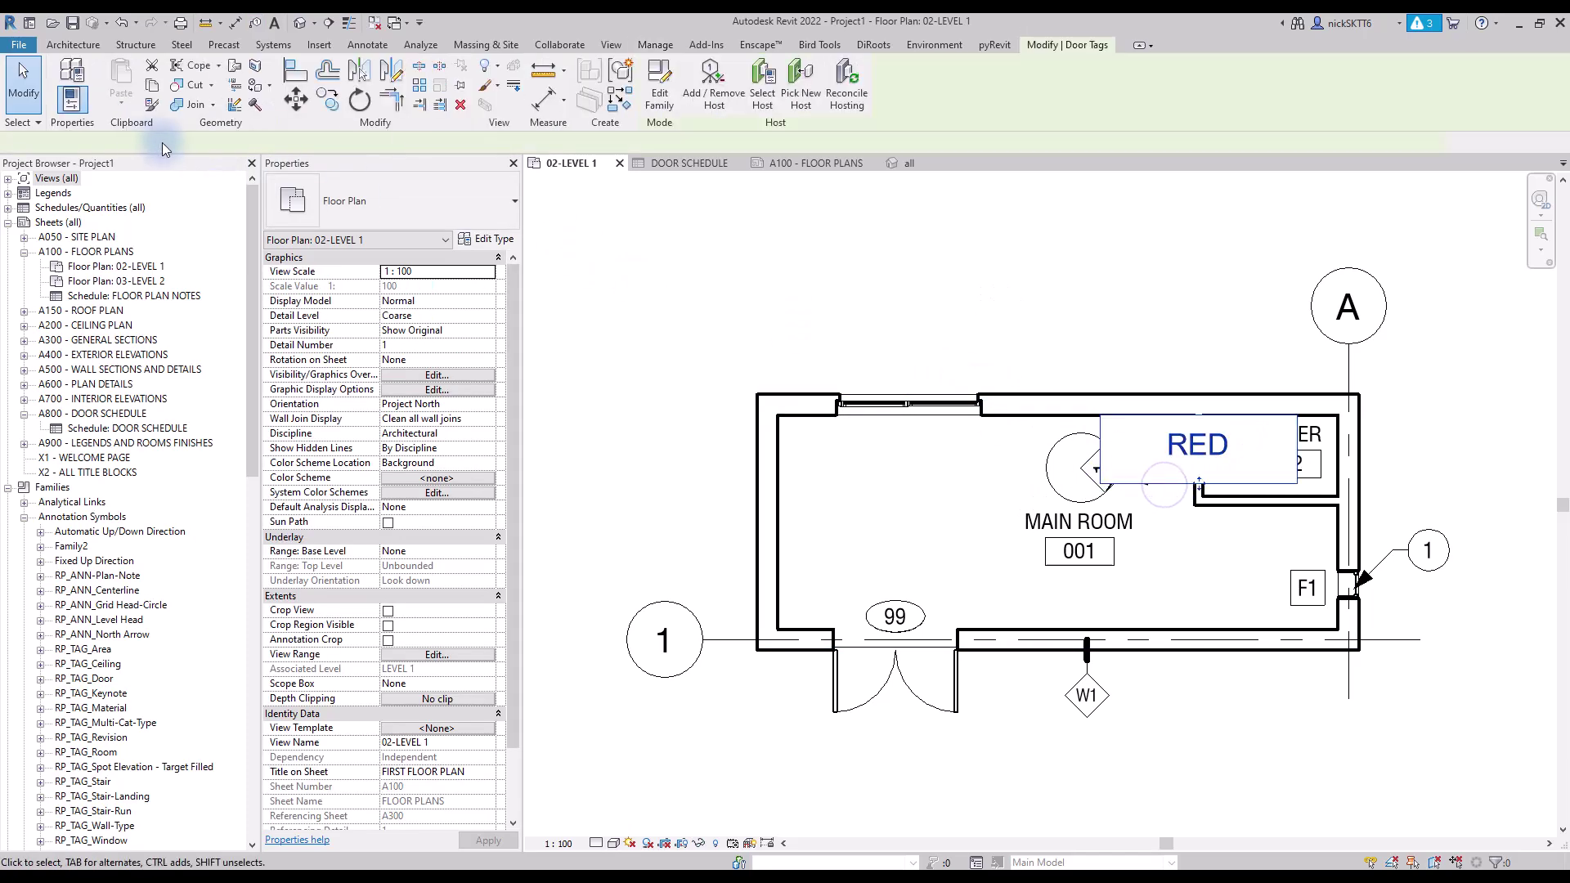
drag(1176, 461, 1063, 315)
drag(1191, 373, 1199, 295)
drag(1086, 326, 1004, 358)
Change the tag text to BLUE and check door 98's type properties.
click(1008, 319)
text(BLUE)
click(1213, 254)
click(1216, 436)
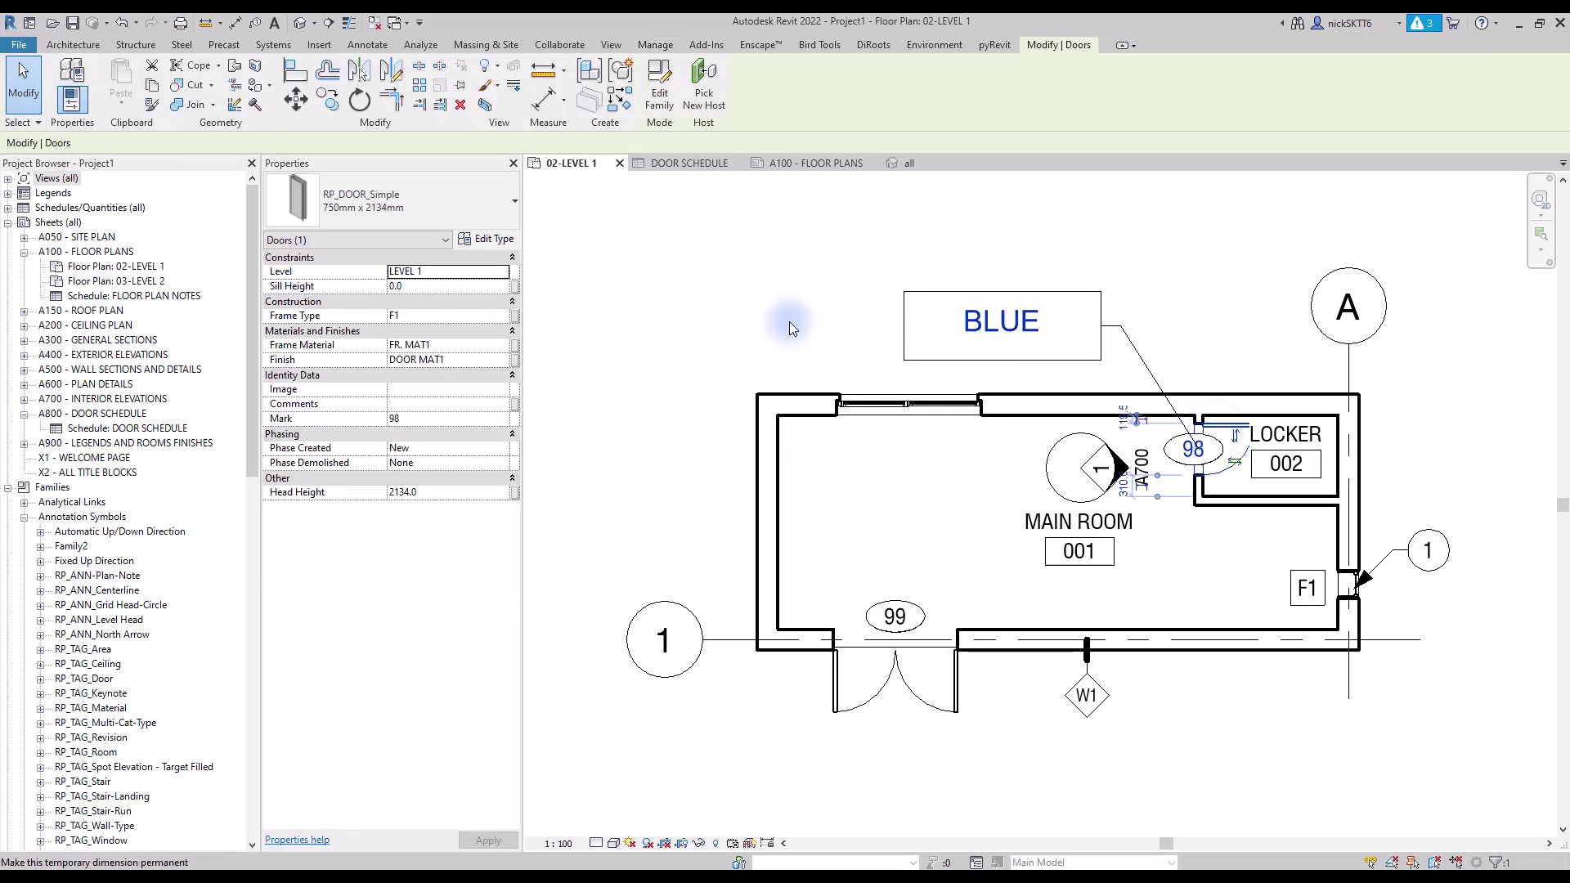
click(484, 239)
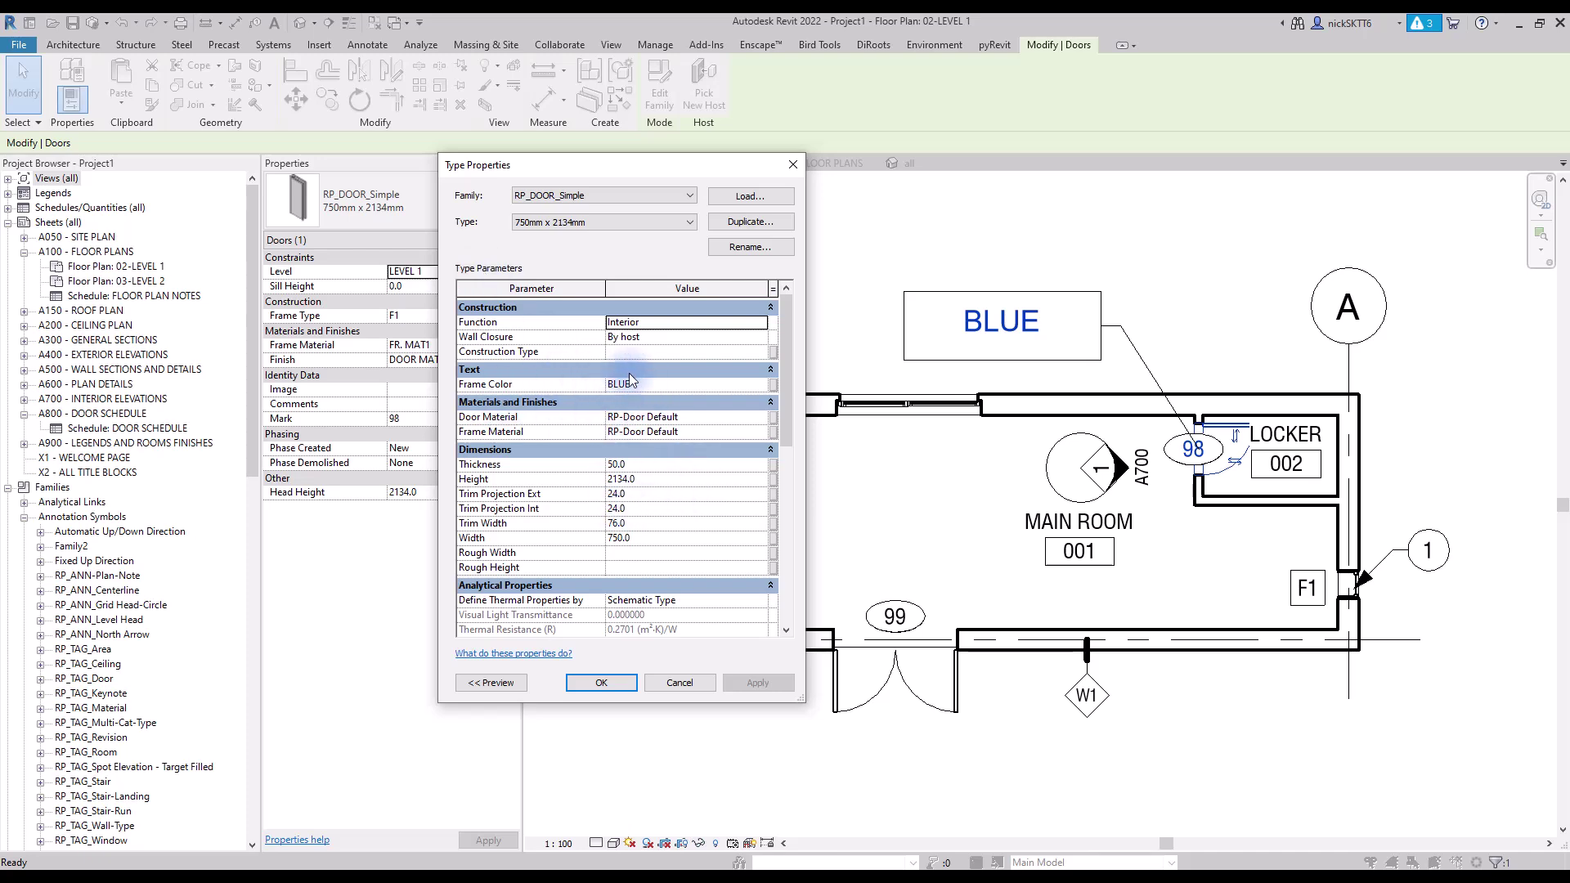
click(599, 683)
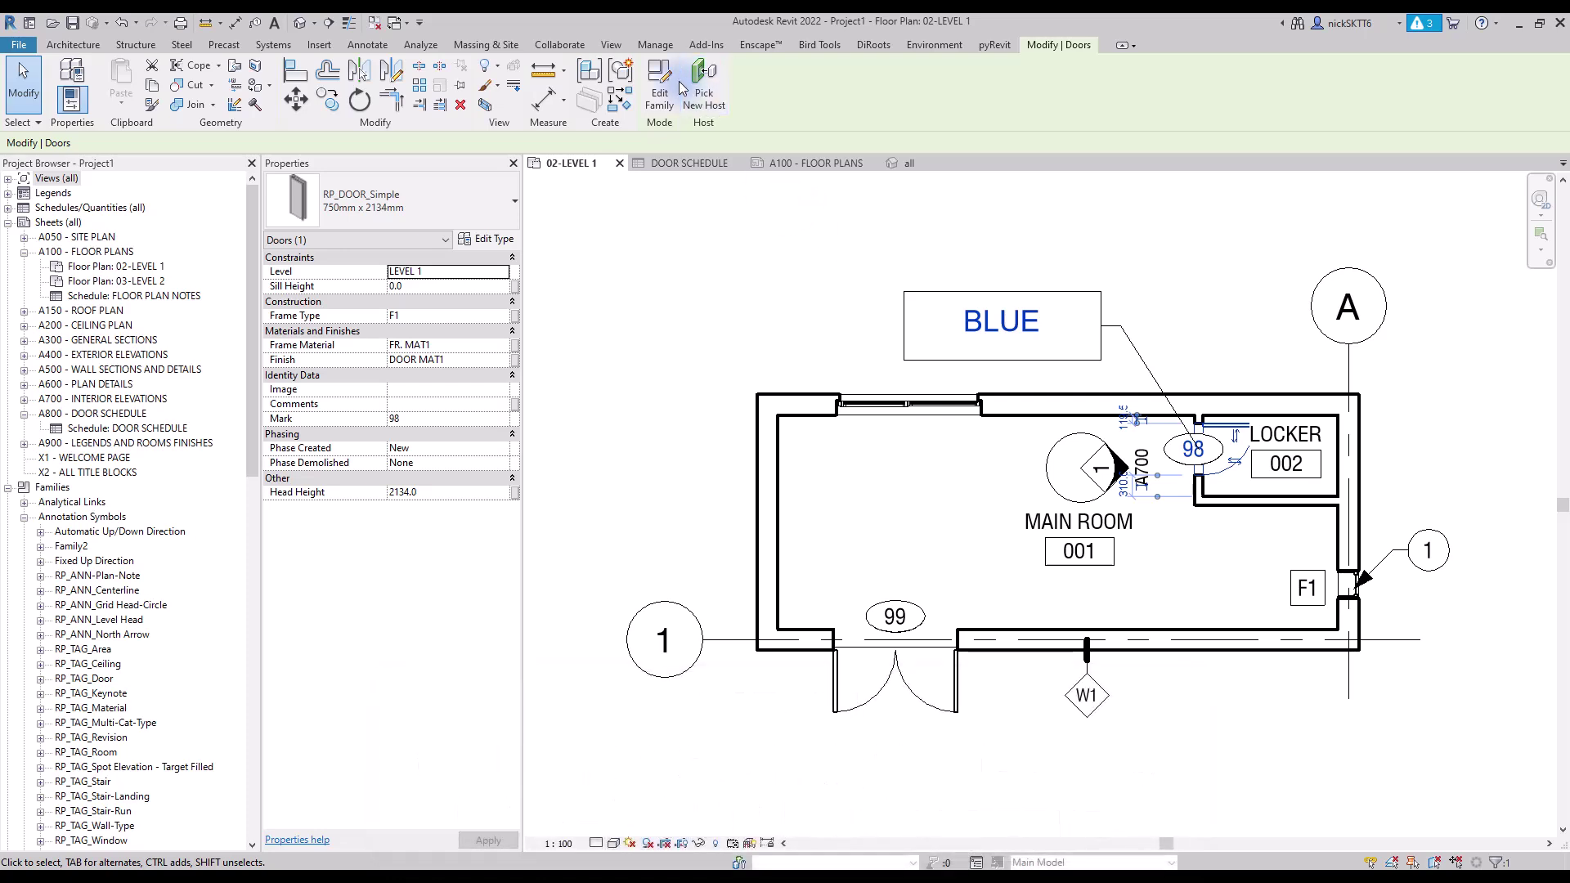
Create a new Rooms group in the shared parameters file.
click(664, 48)
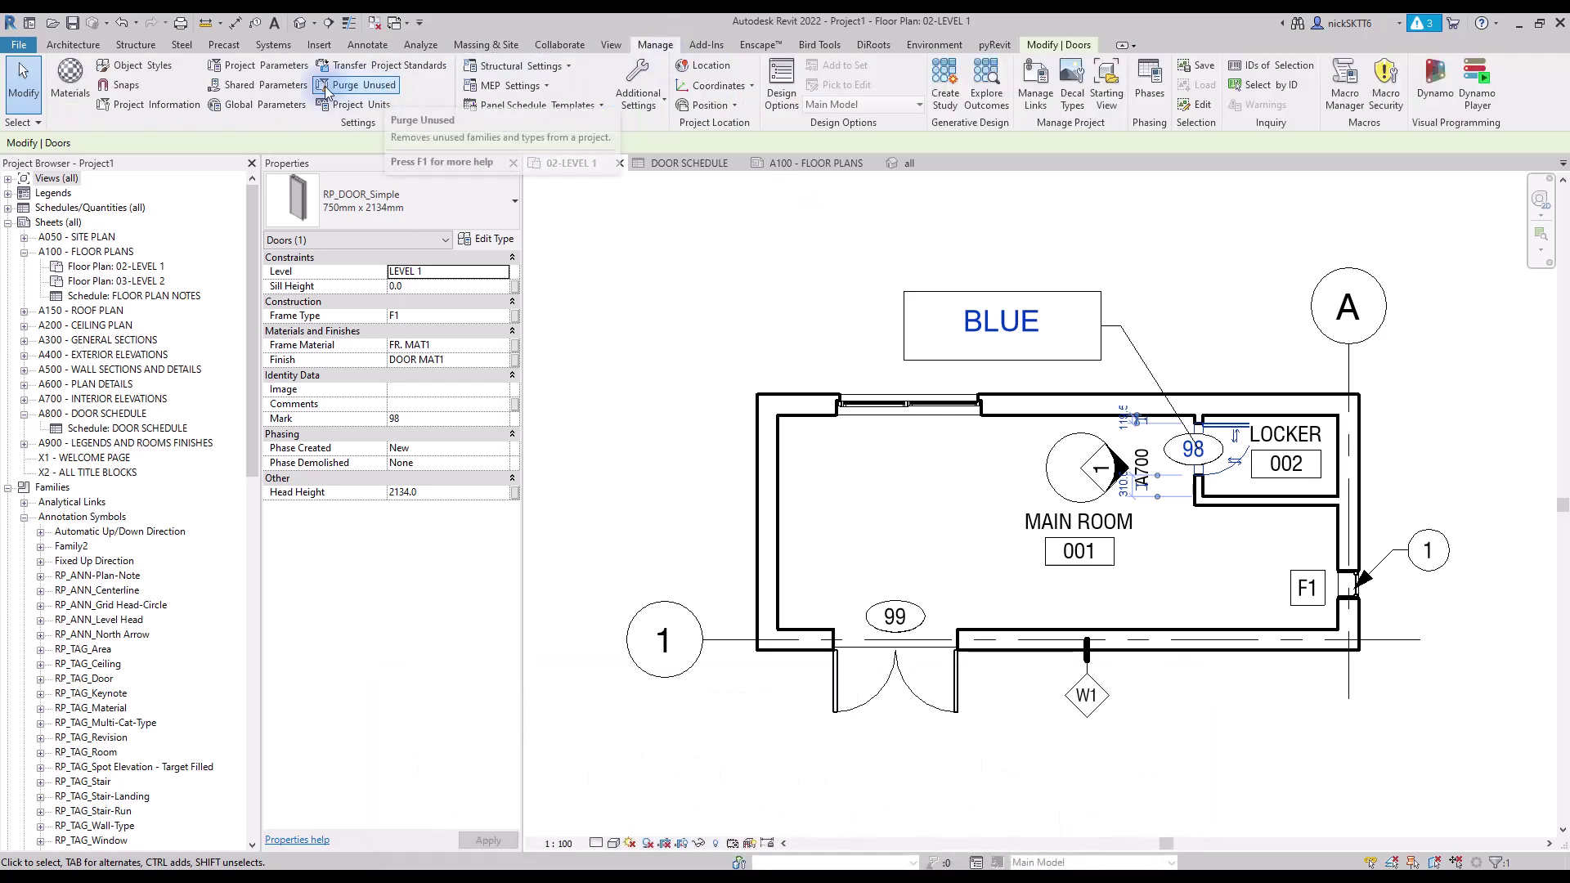
click(285, 89)
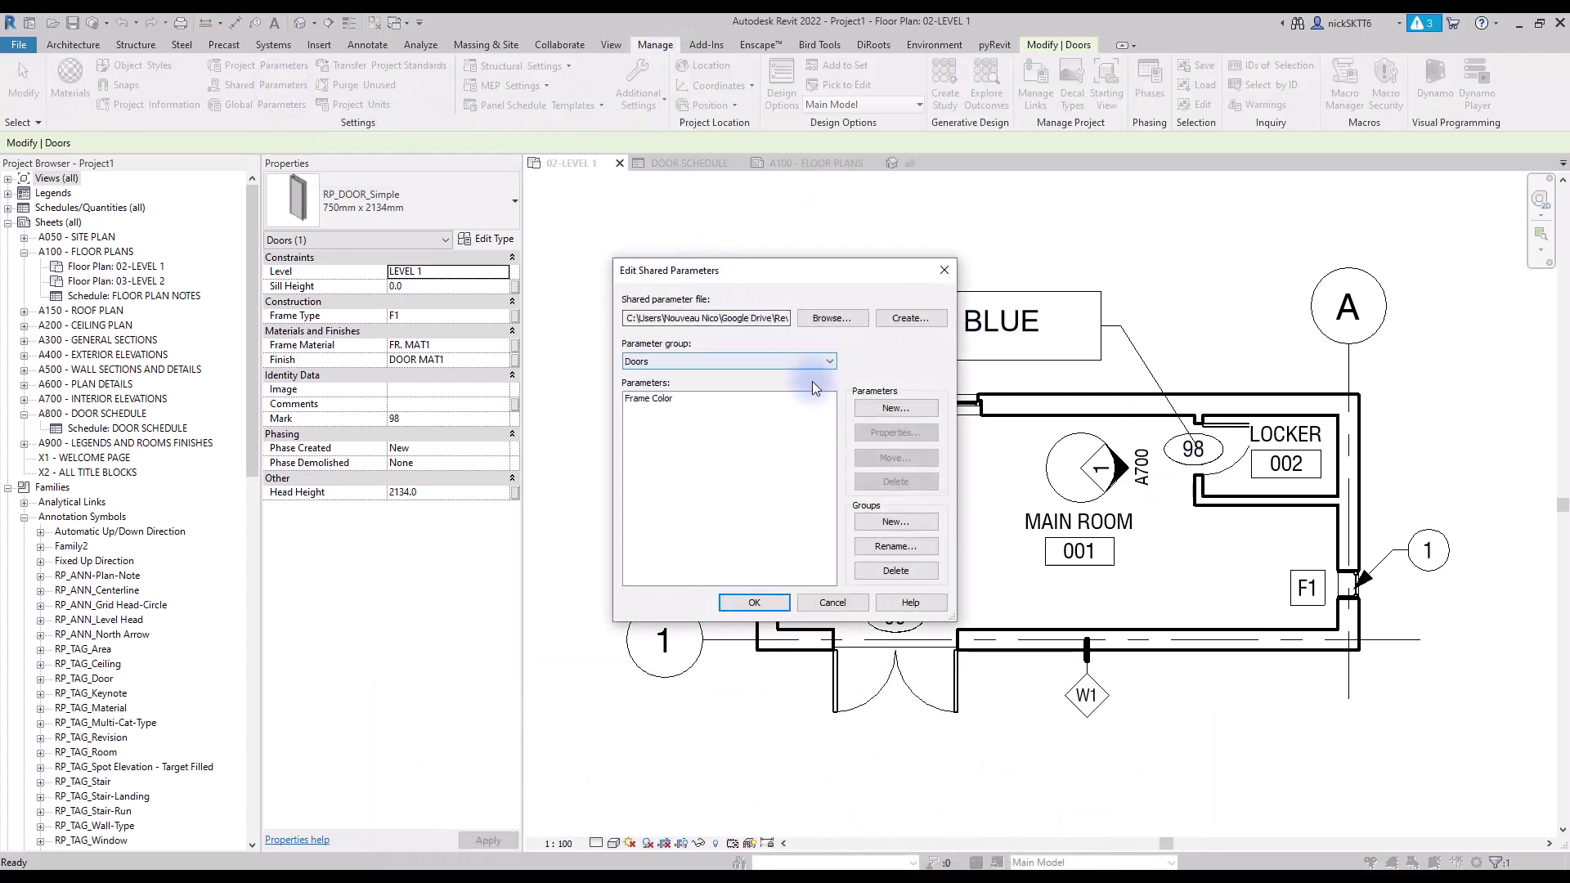
click(897, 521)
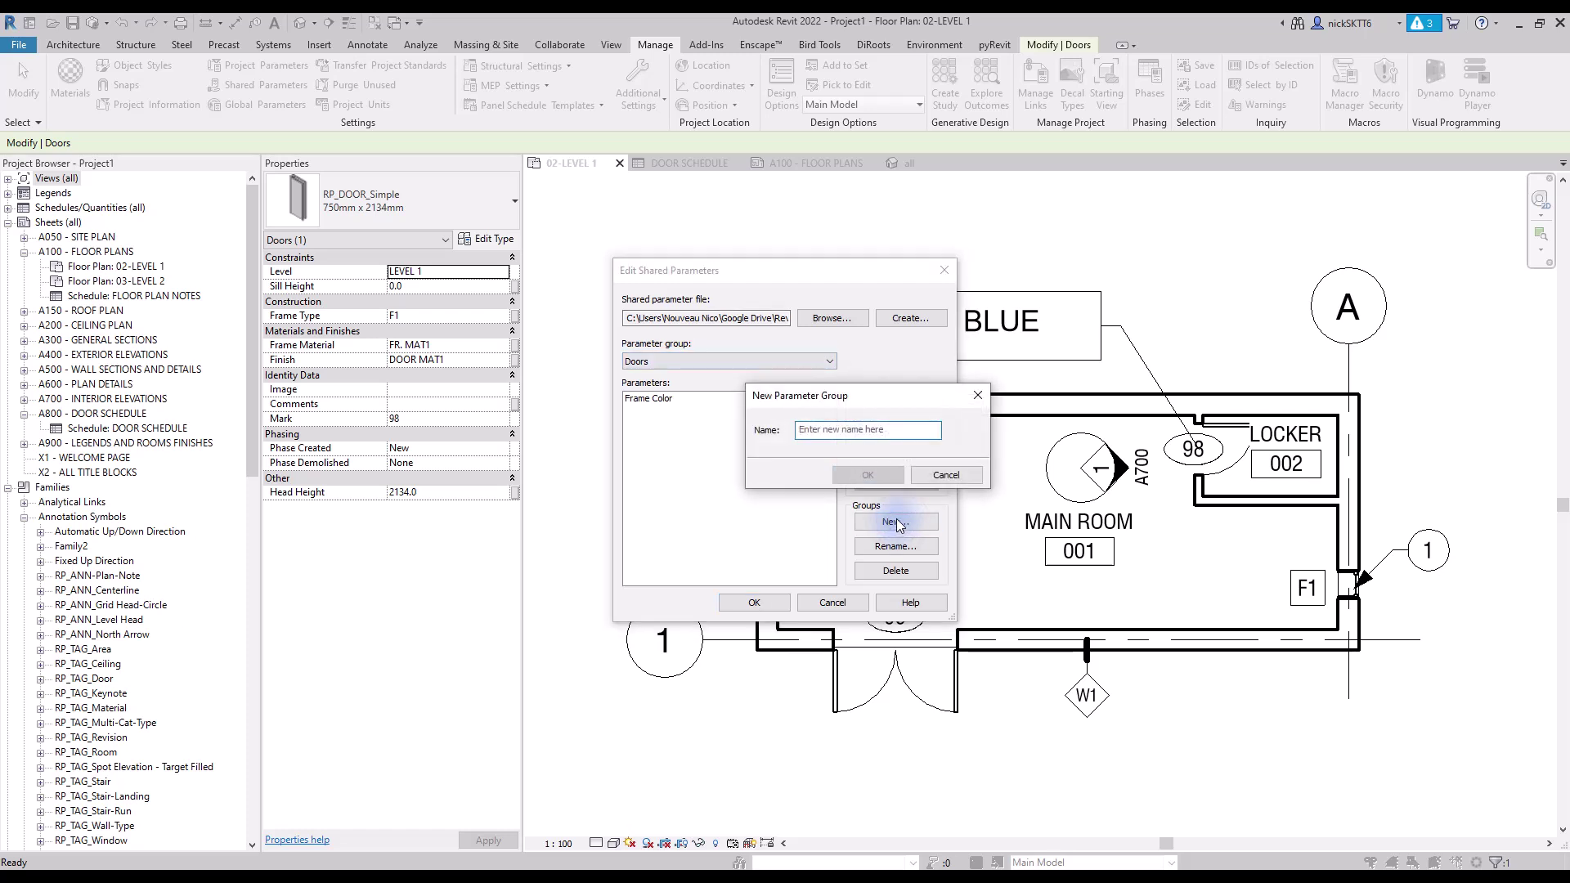
text(Rooms)
key(Return)
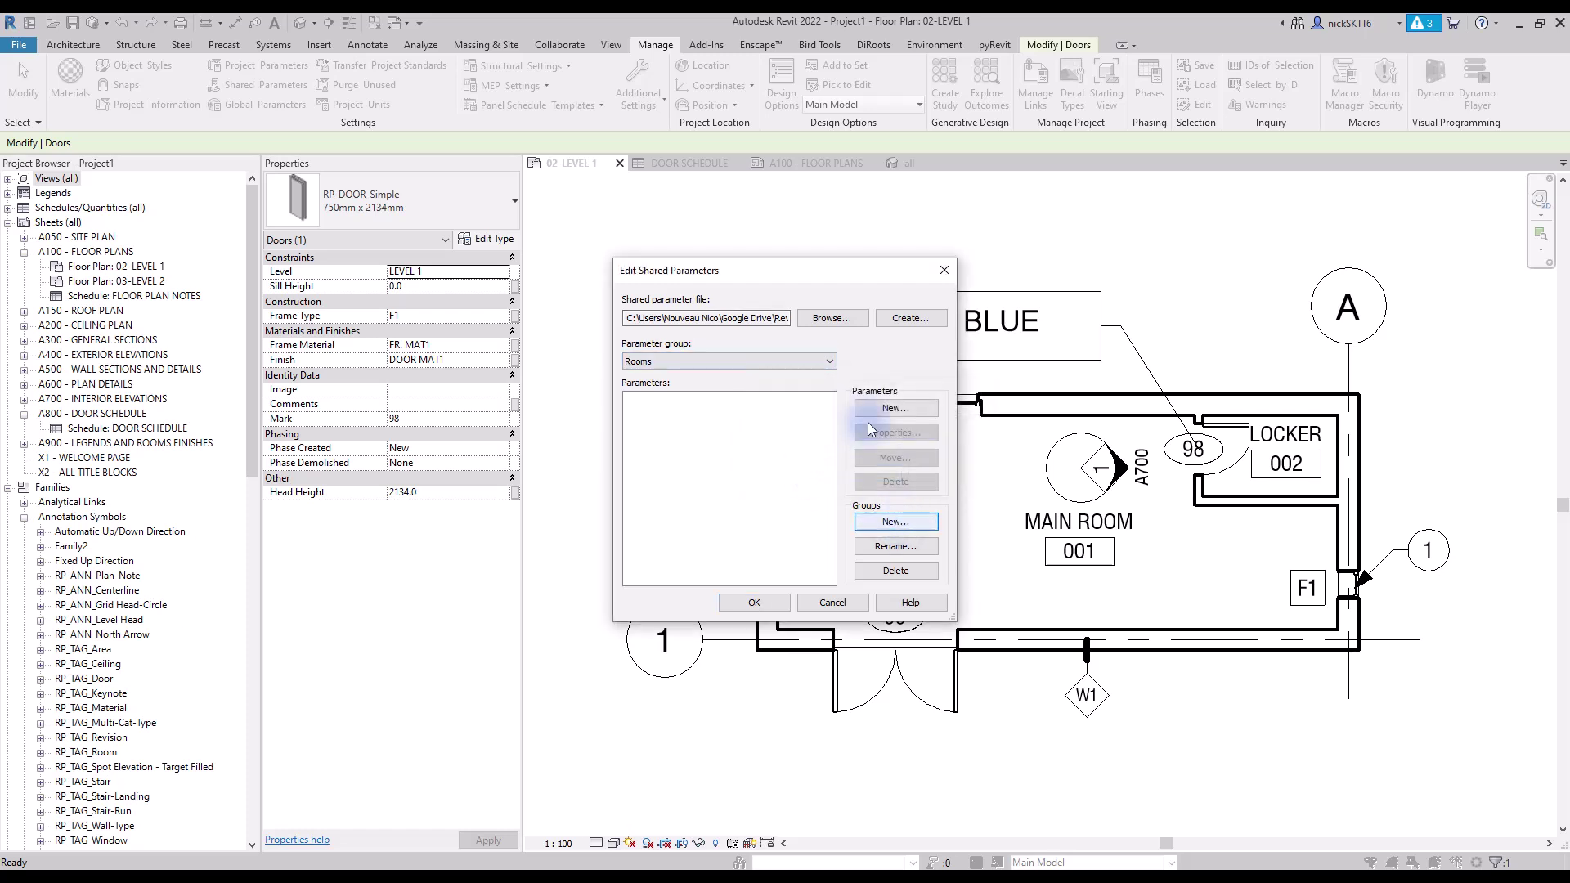
Add a Text parameter named R_01_Floor-Material to the Rooms group.
click(905, 411)
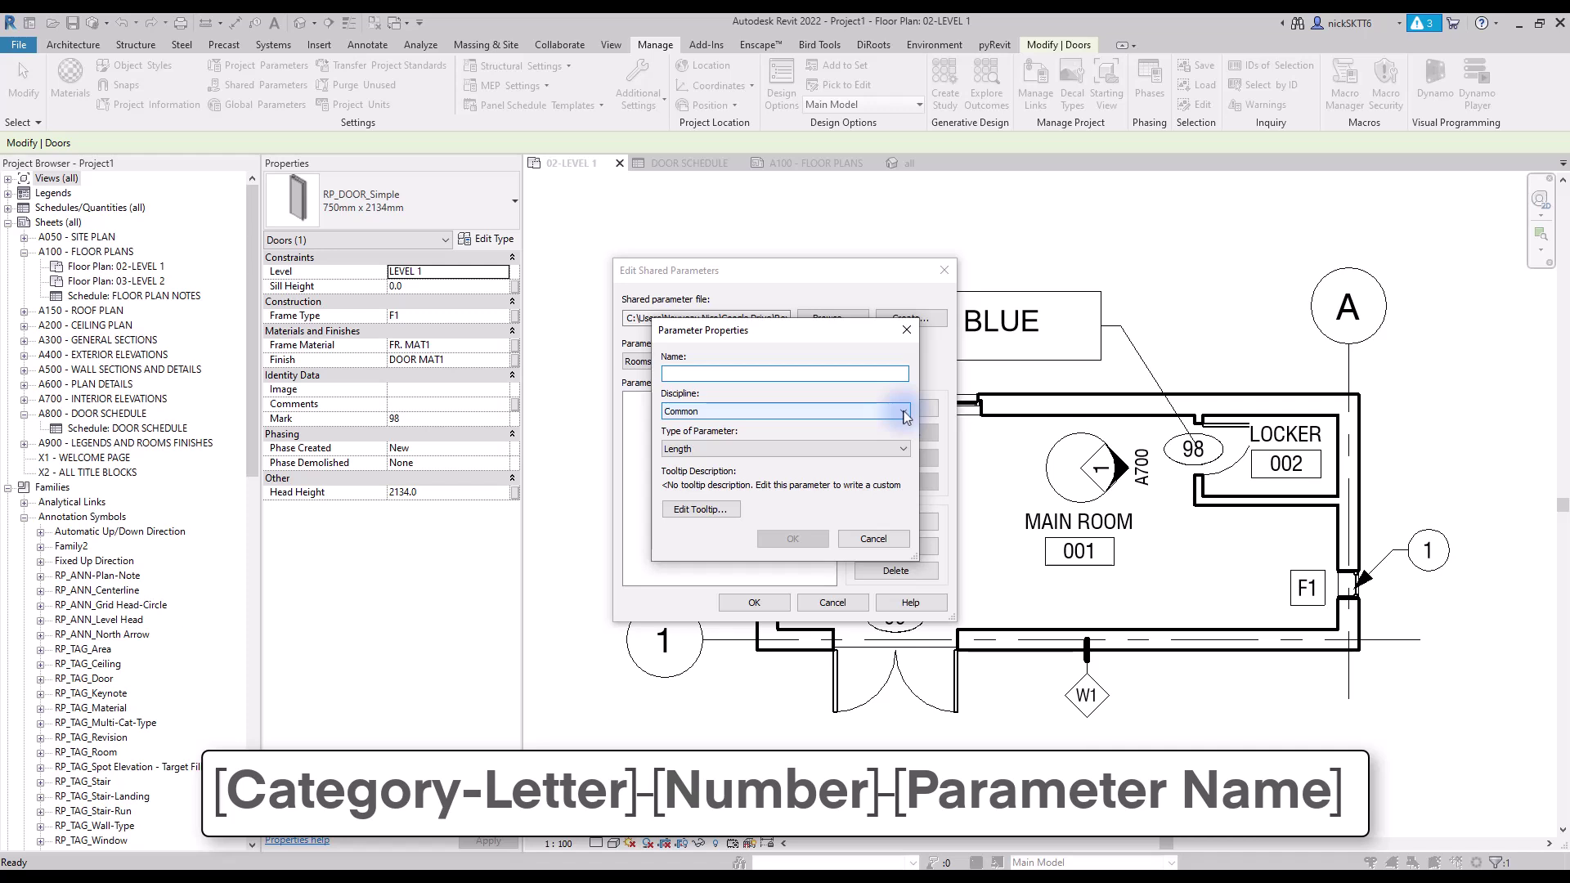
text(R_)
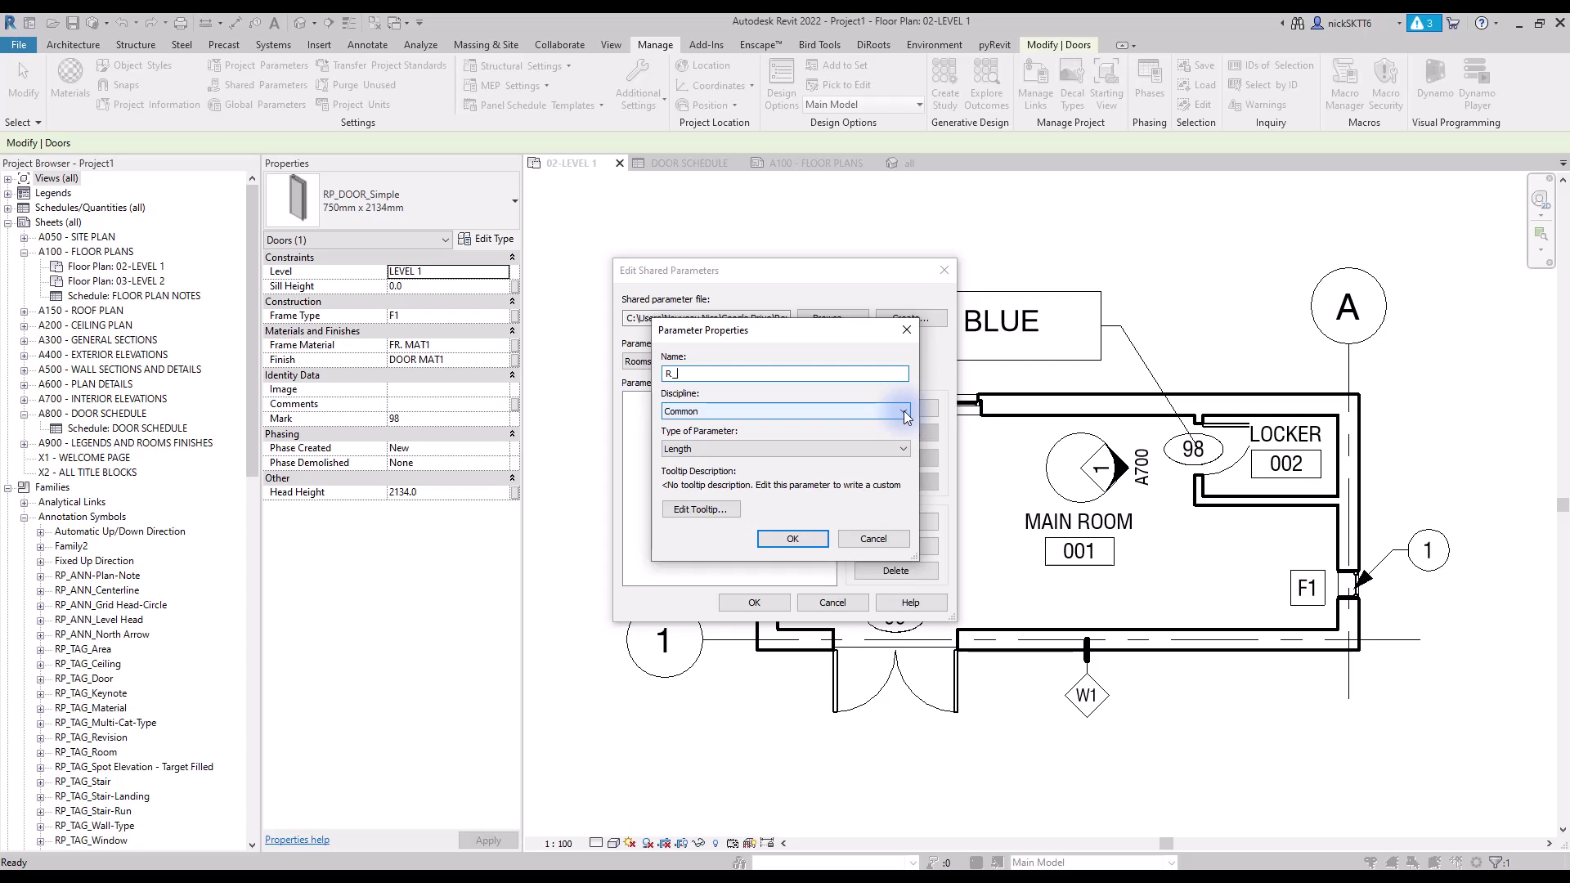
text(01_Floor-Material)
click(746, 449)
click(744, 464)
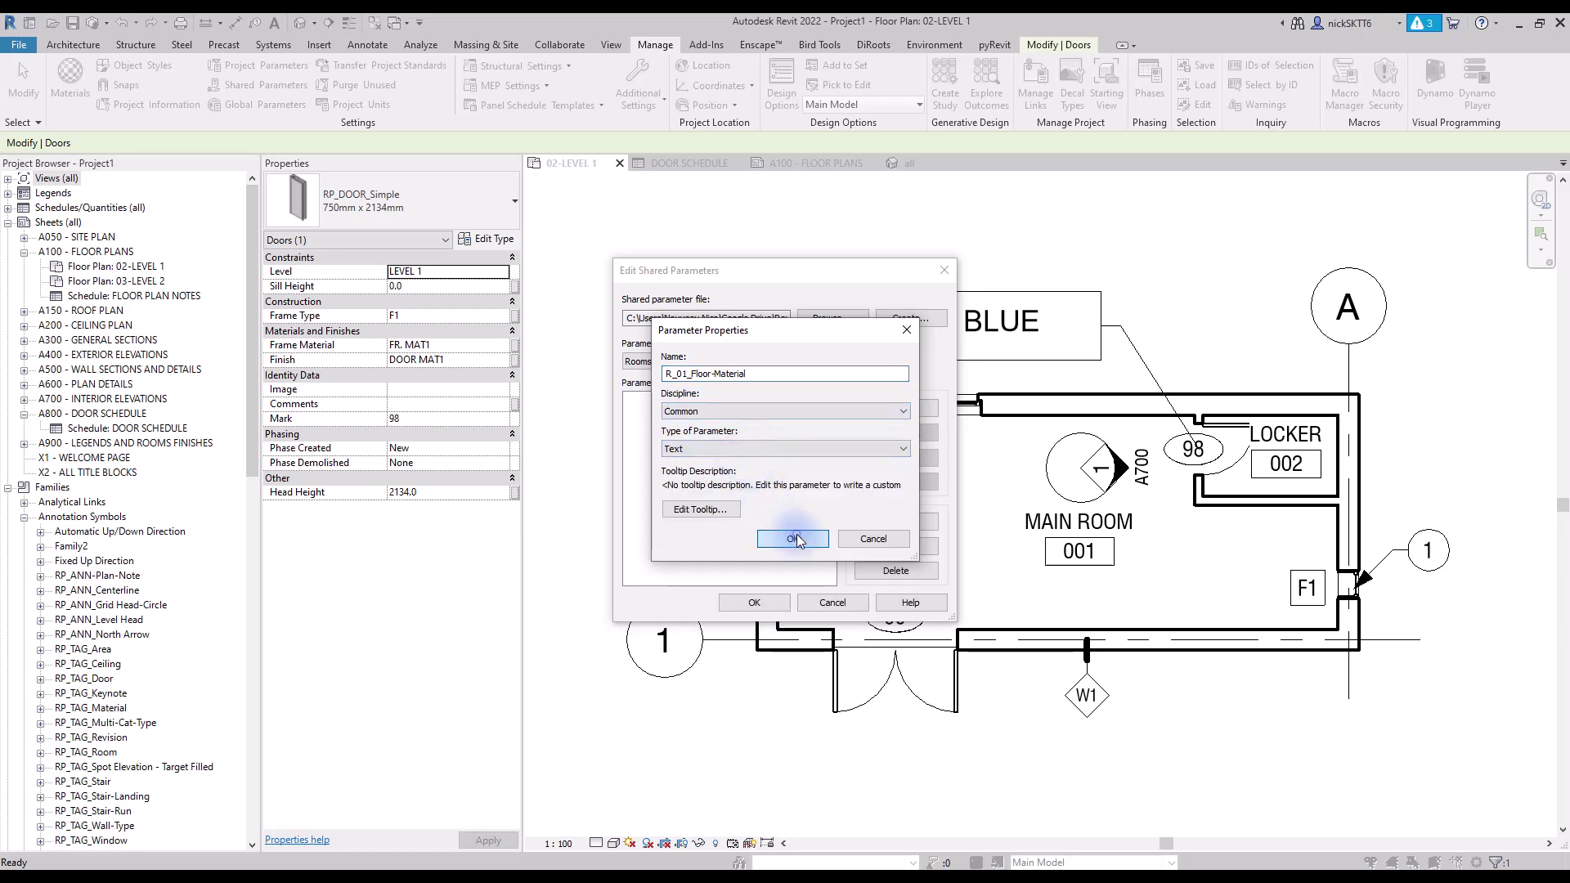
click(797, 535)
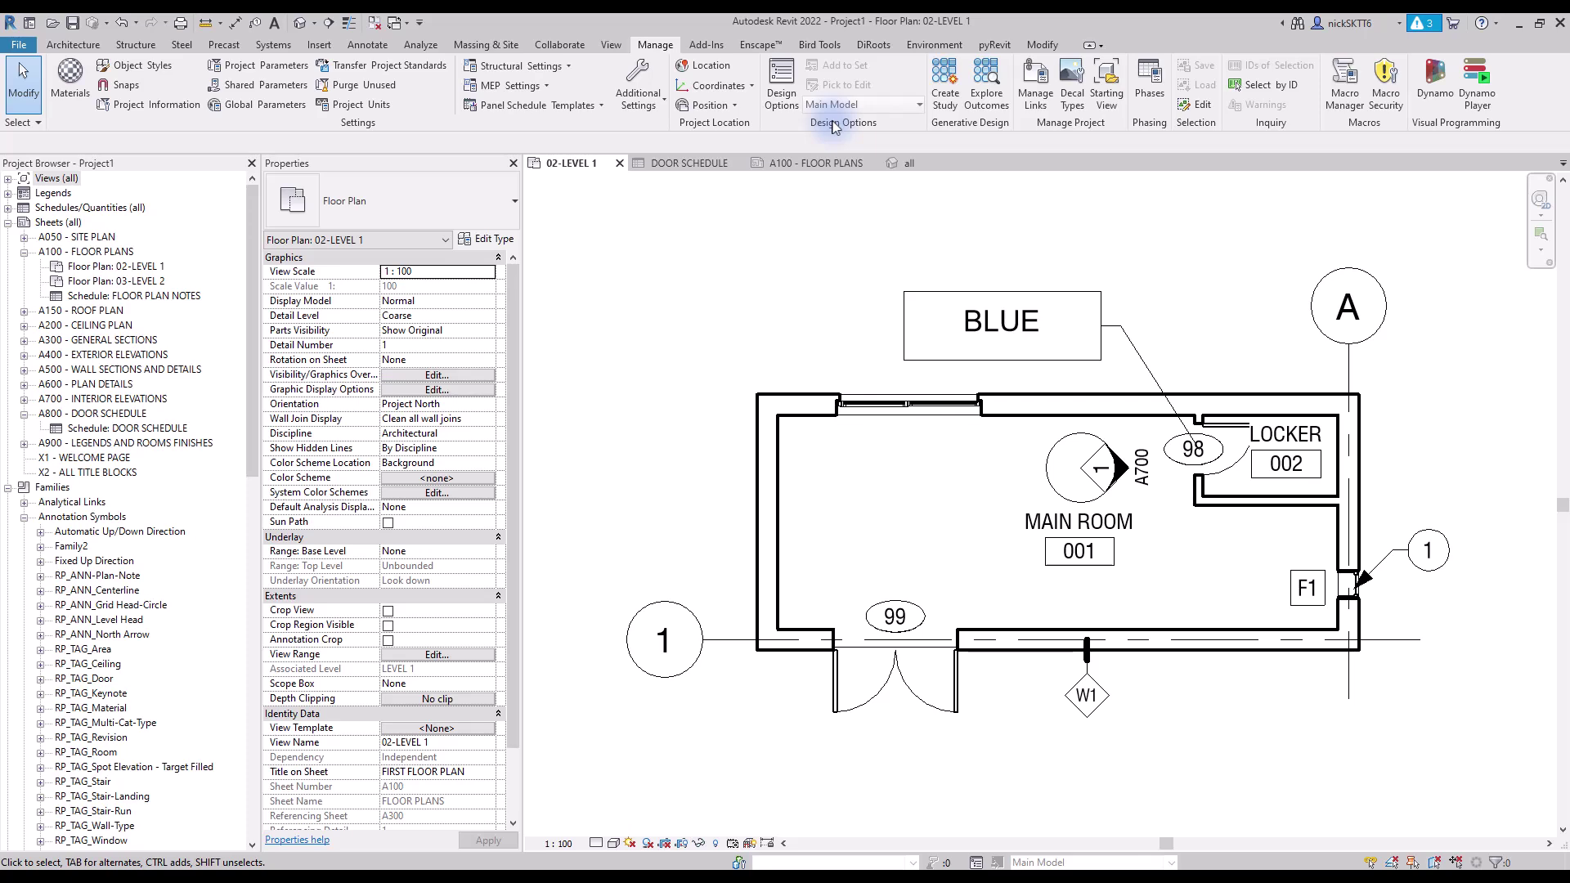
Launch DiRoots ParaManager and add five new shared parameter rows.
click(872, 47)
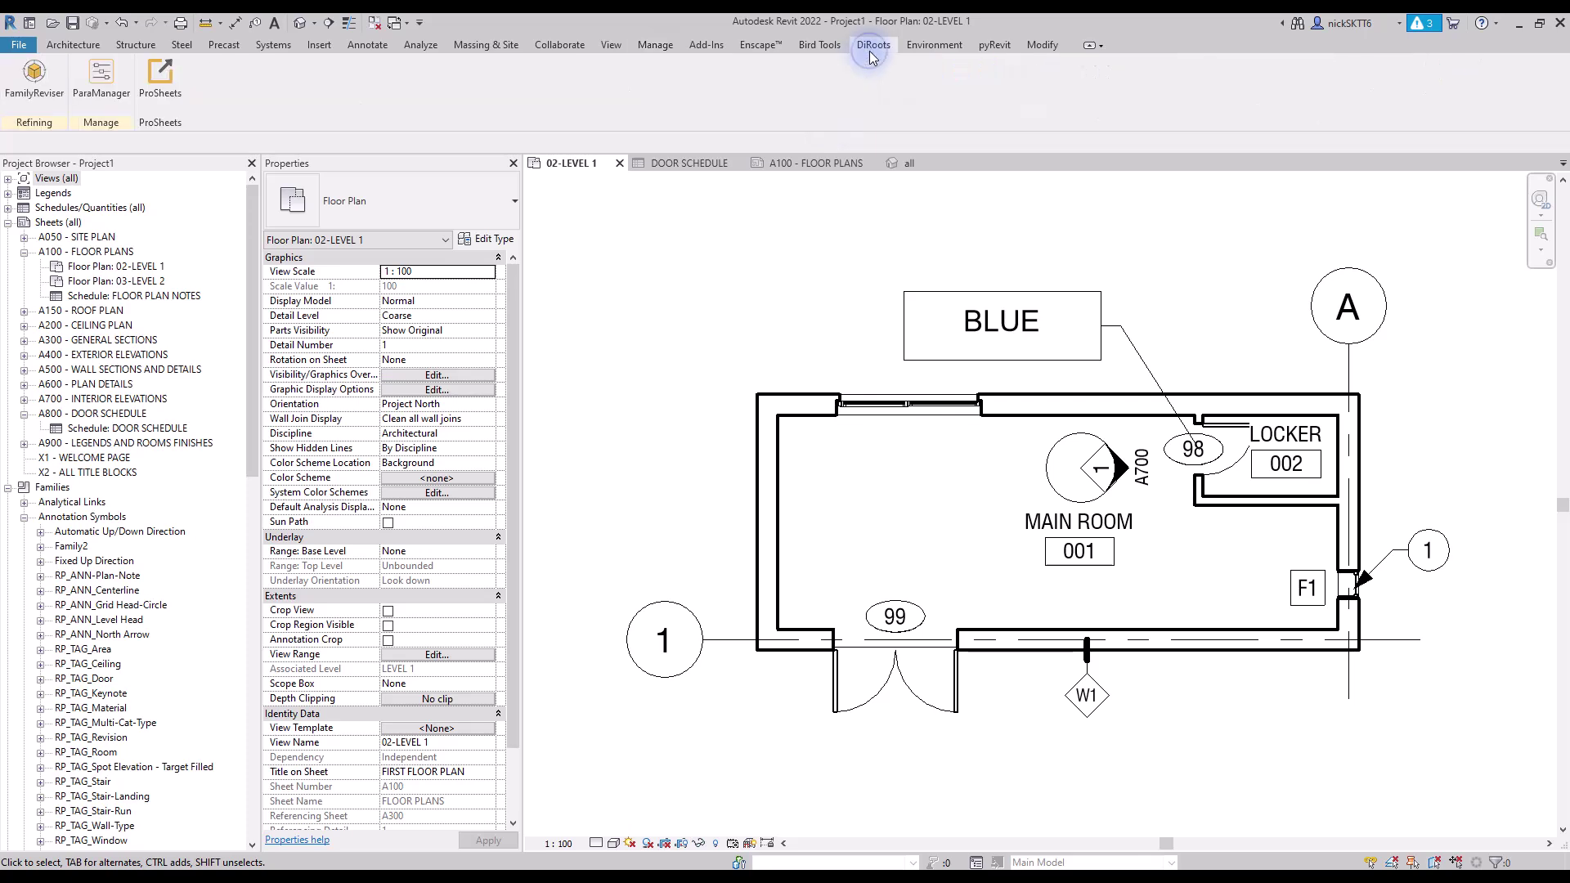
click(119, 88)
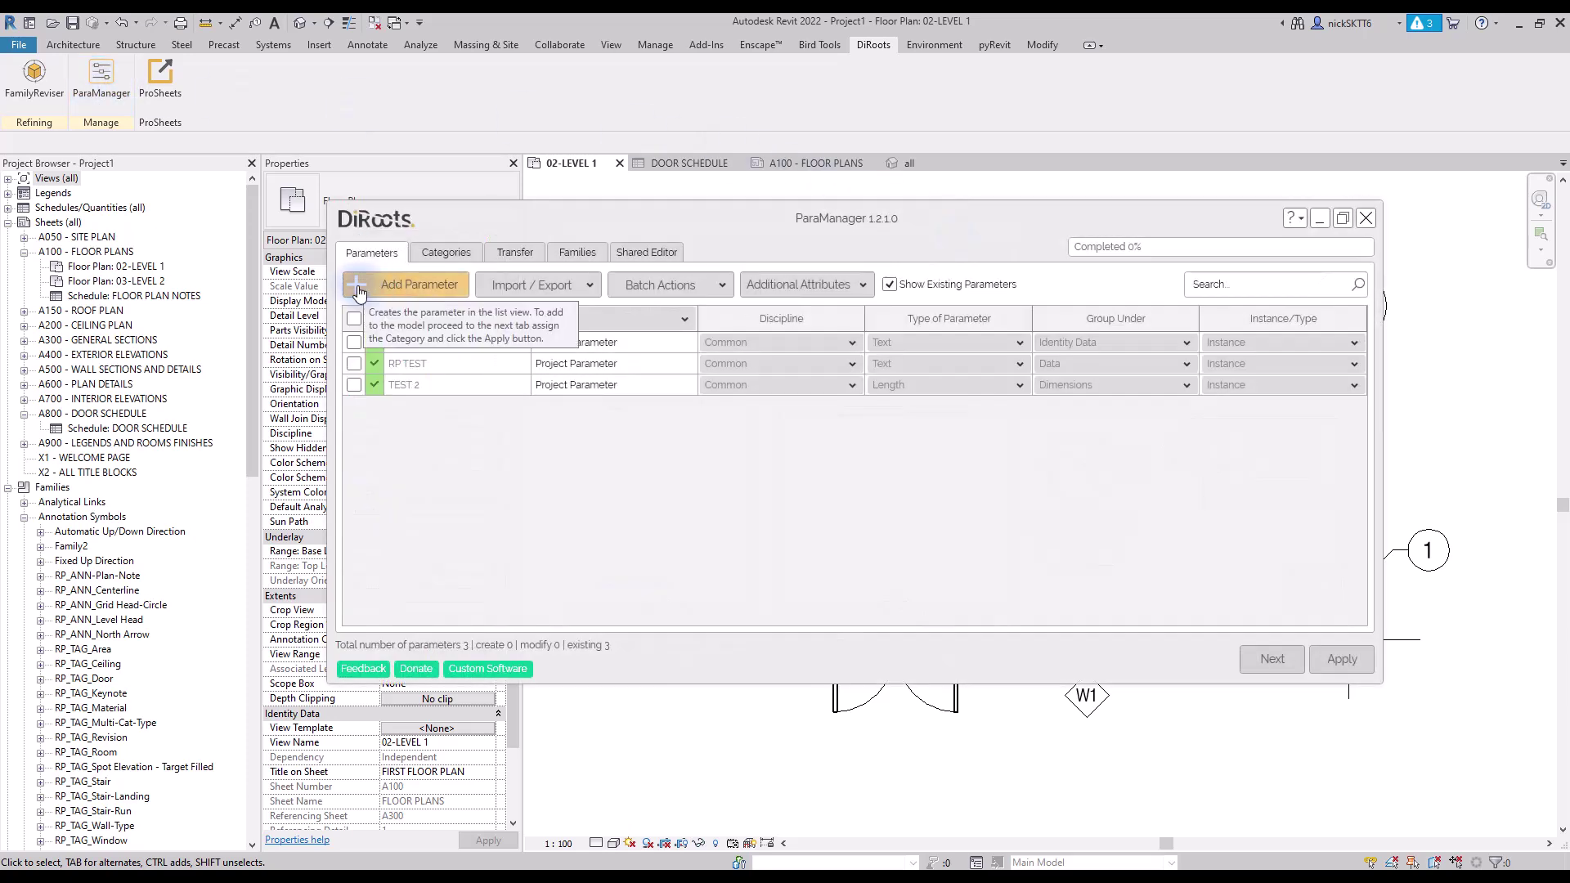
click(358, 290)
click(358, 289)
click(358, 290)
click(357, 289)
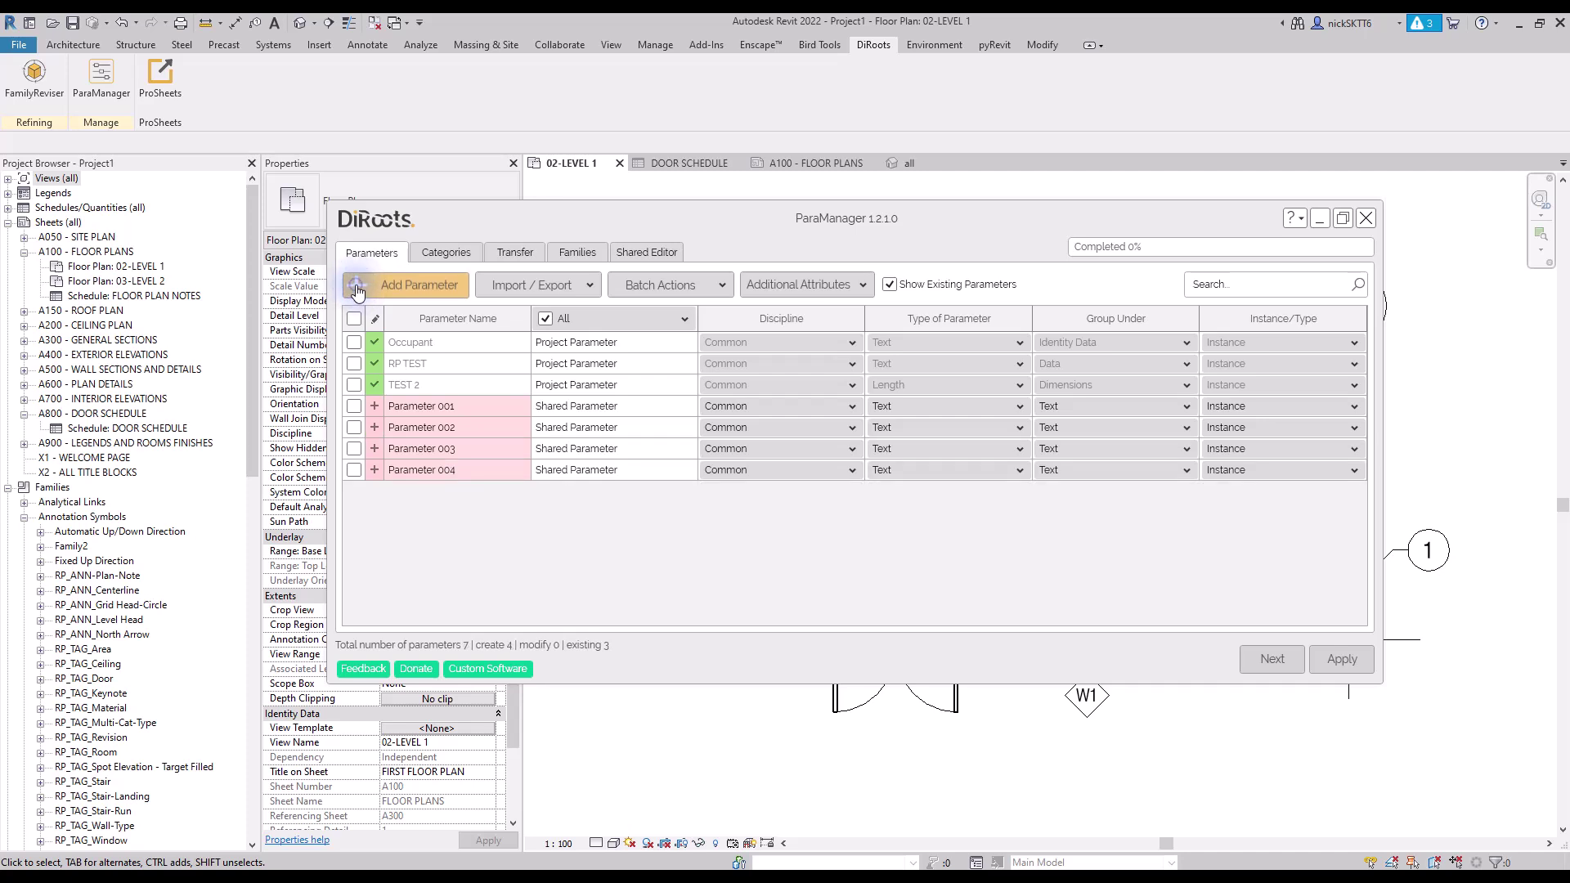
click(358, 290)
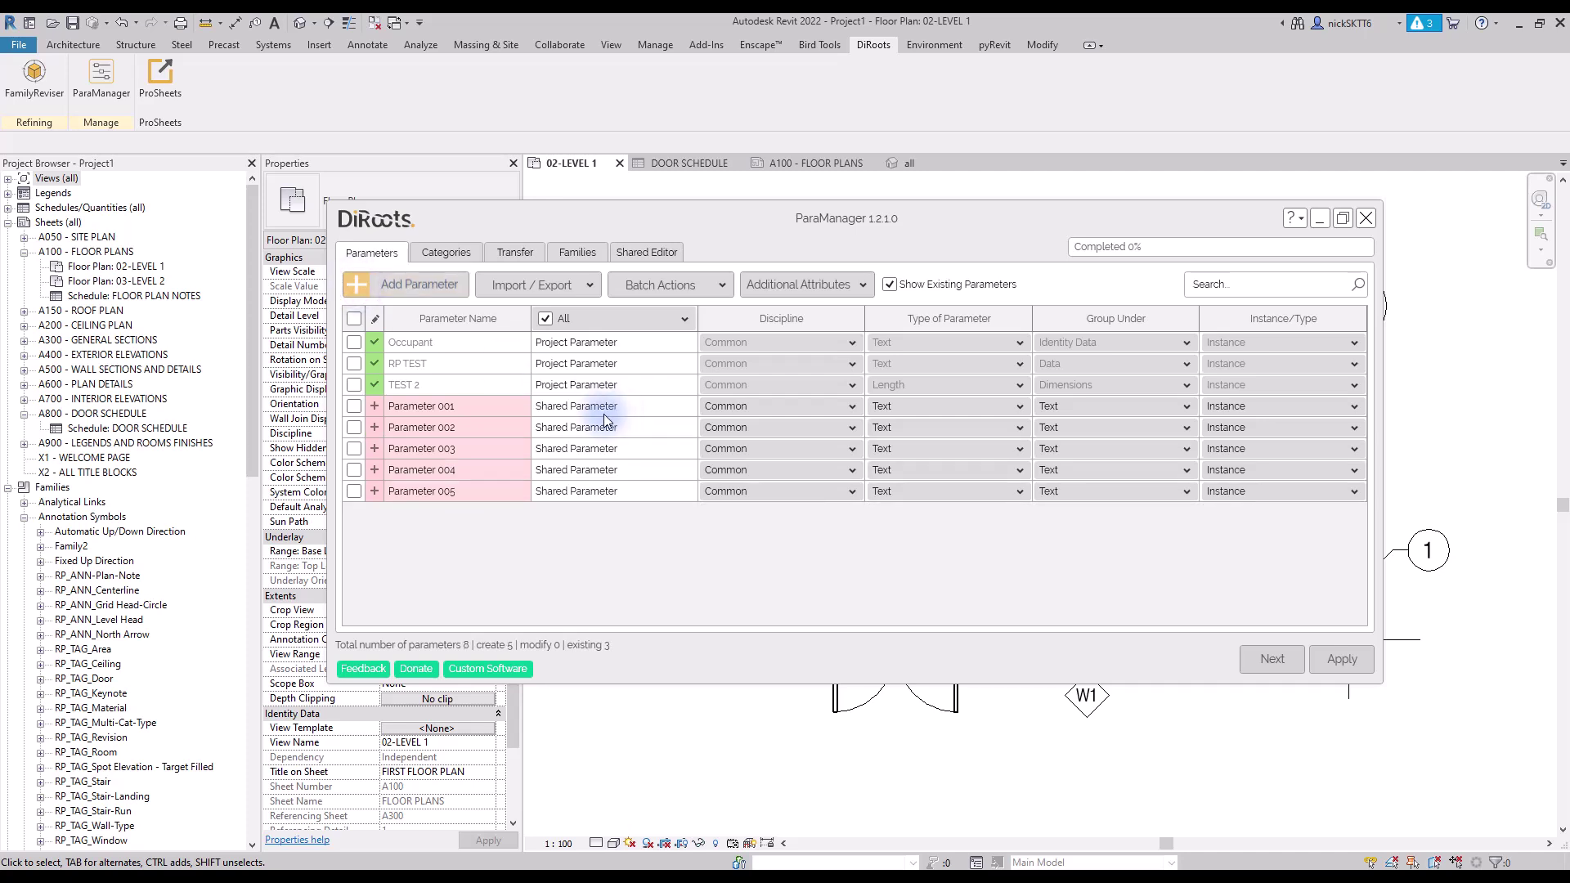
Rename the first row R_01_Floor-Material and set the new parameters to Type.
click(484, 406)
click(483, 406)
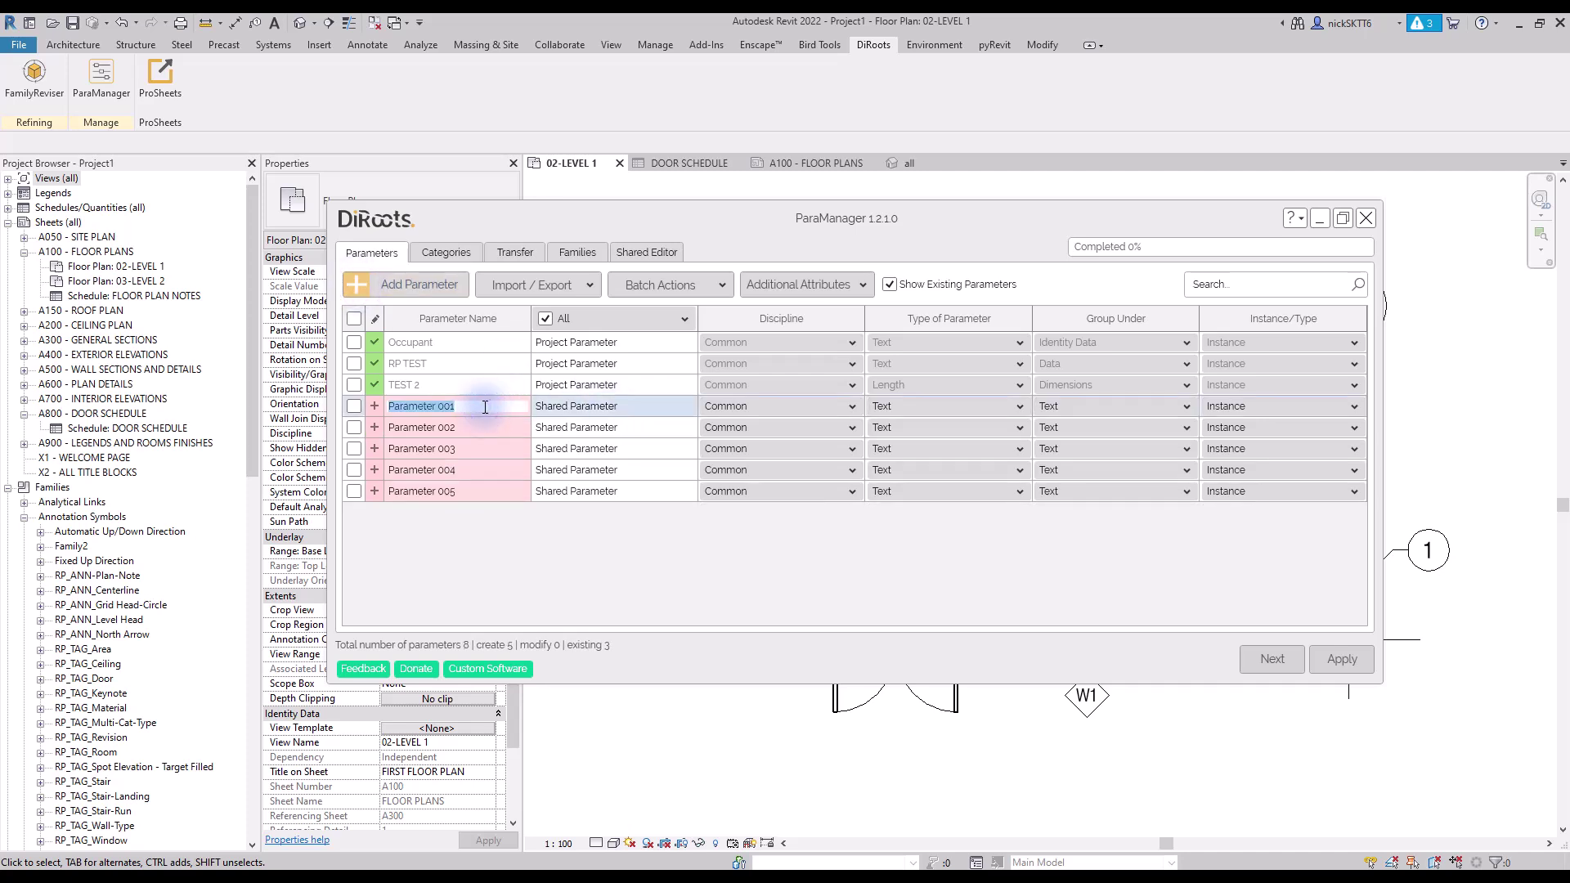
text(R_01_Floor-Material)
double_click(496, 424)
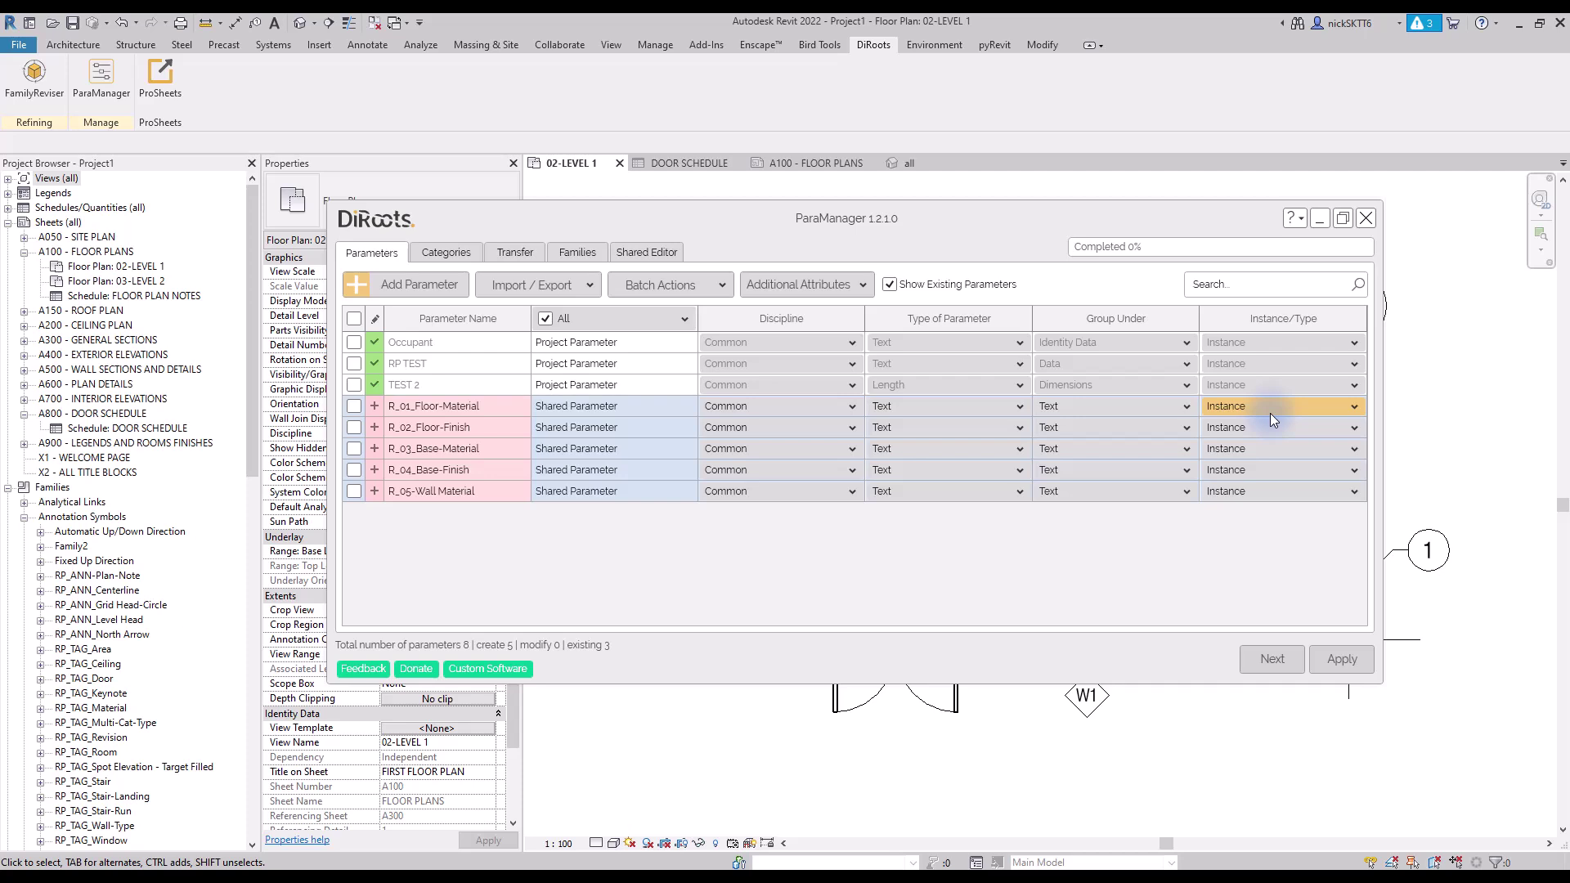
click(1270, 413)
click(1264, 438)
click(1259, 409)
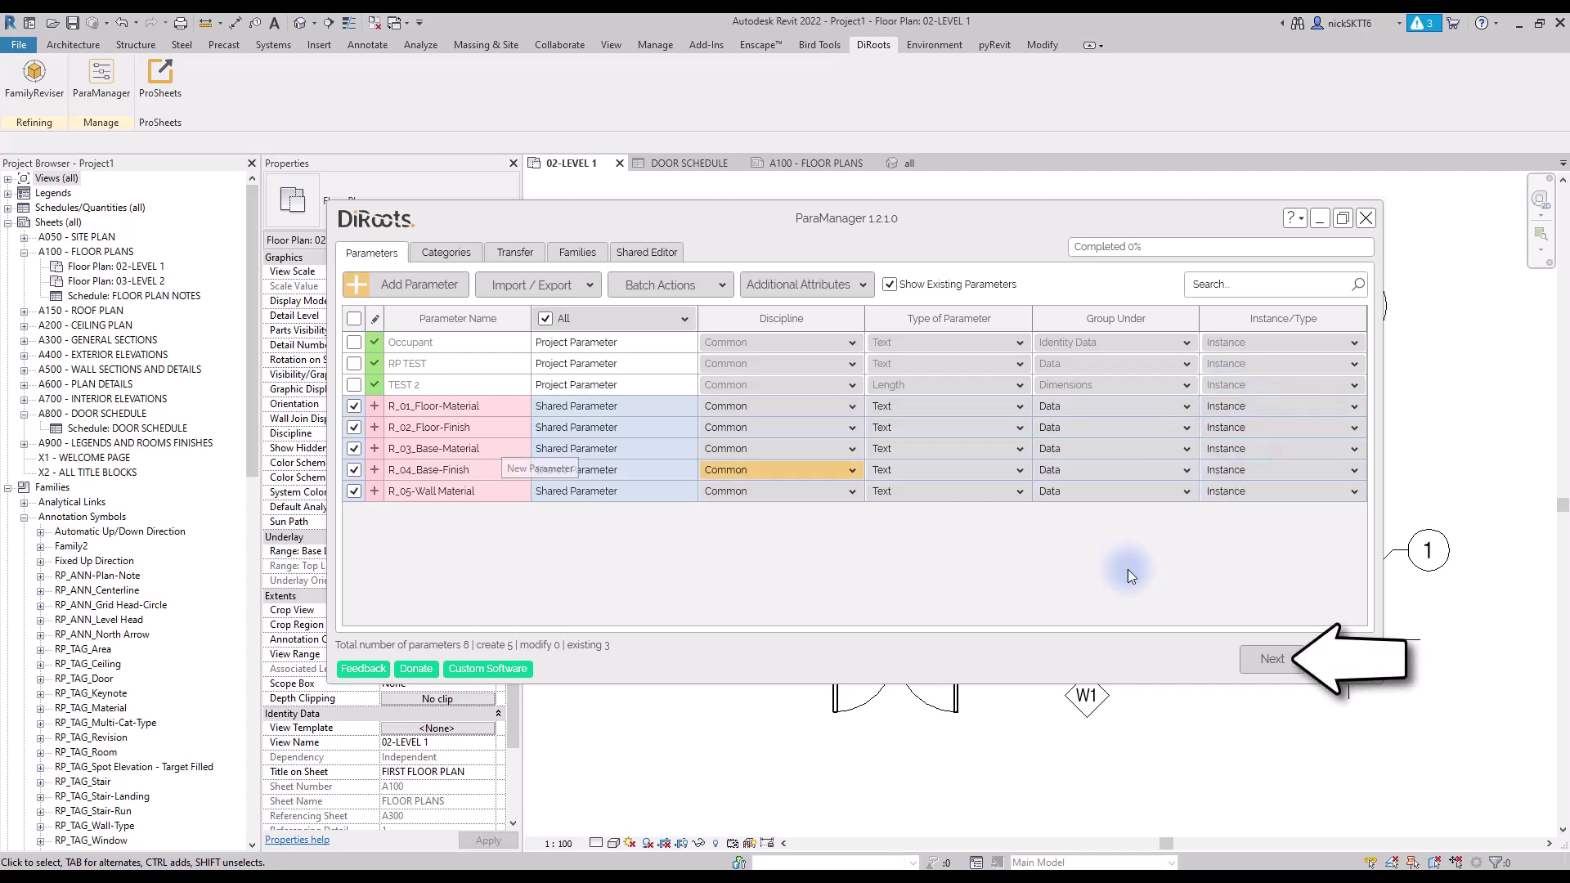
Assign the Rooms category to all five R_ parameter rows.
click(1272, 659)
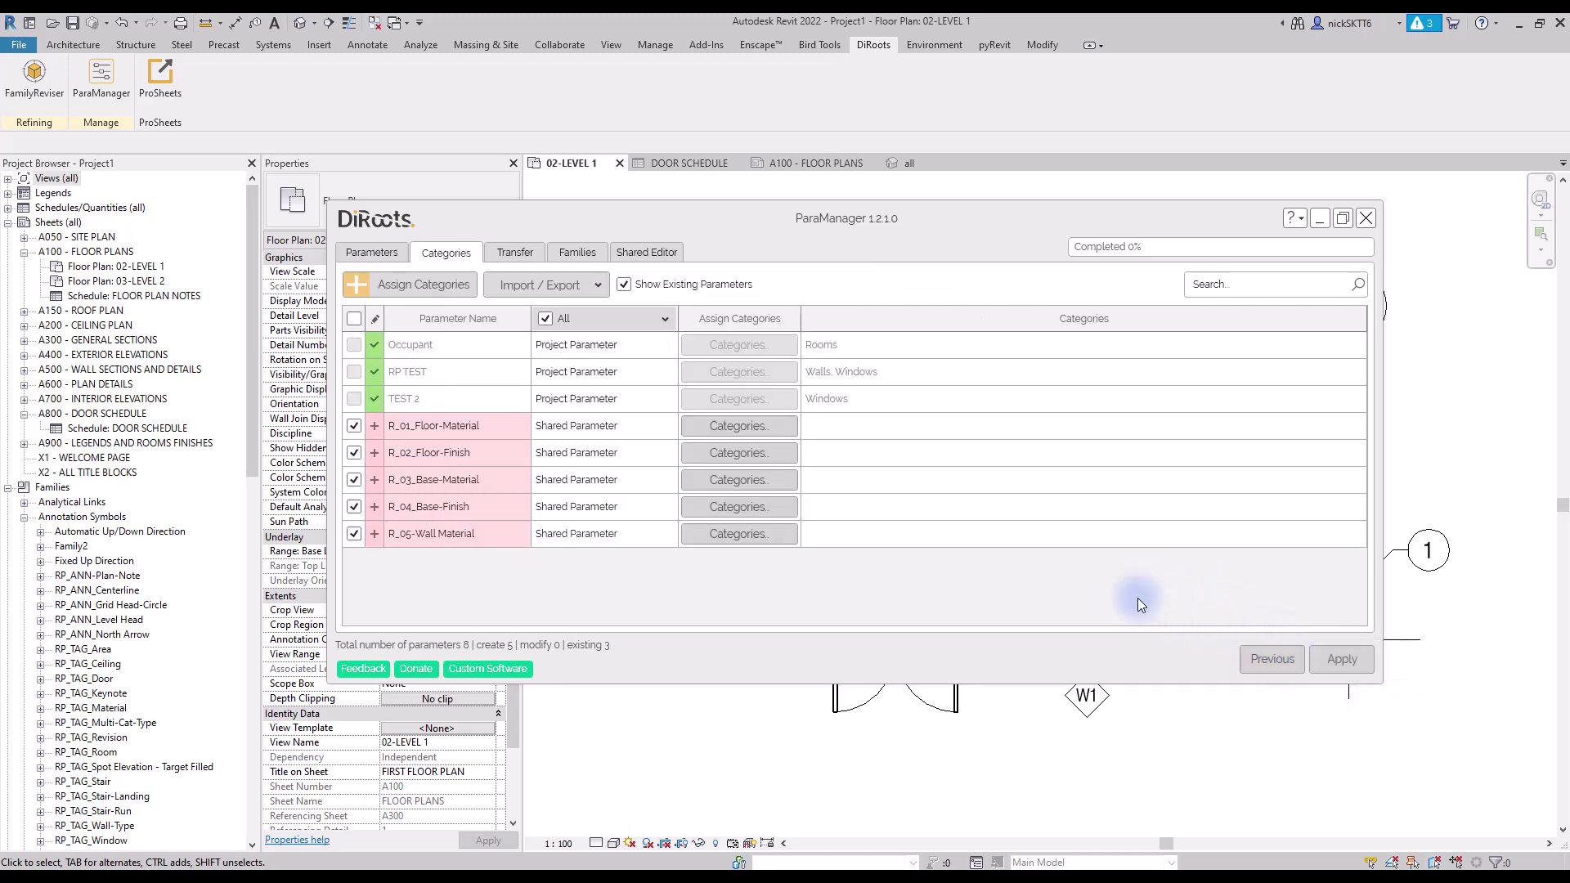
click(469, 421)
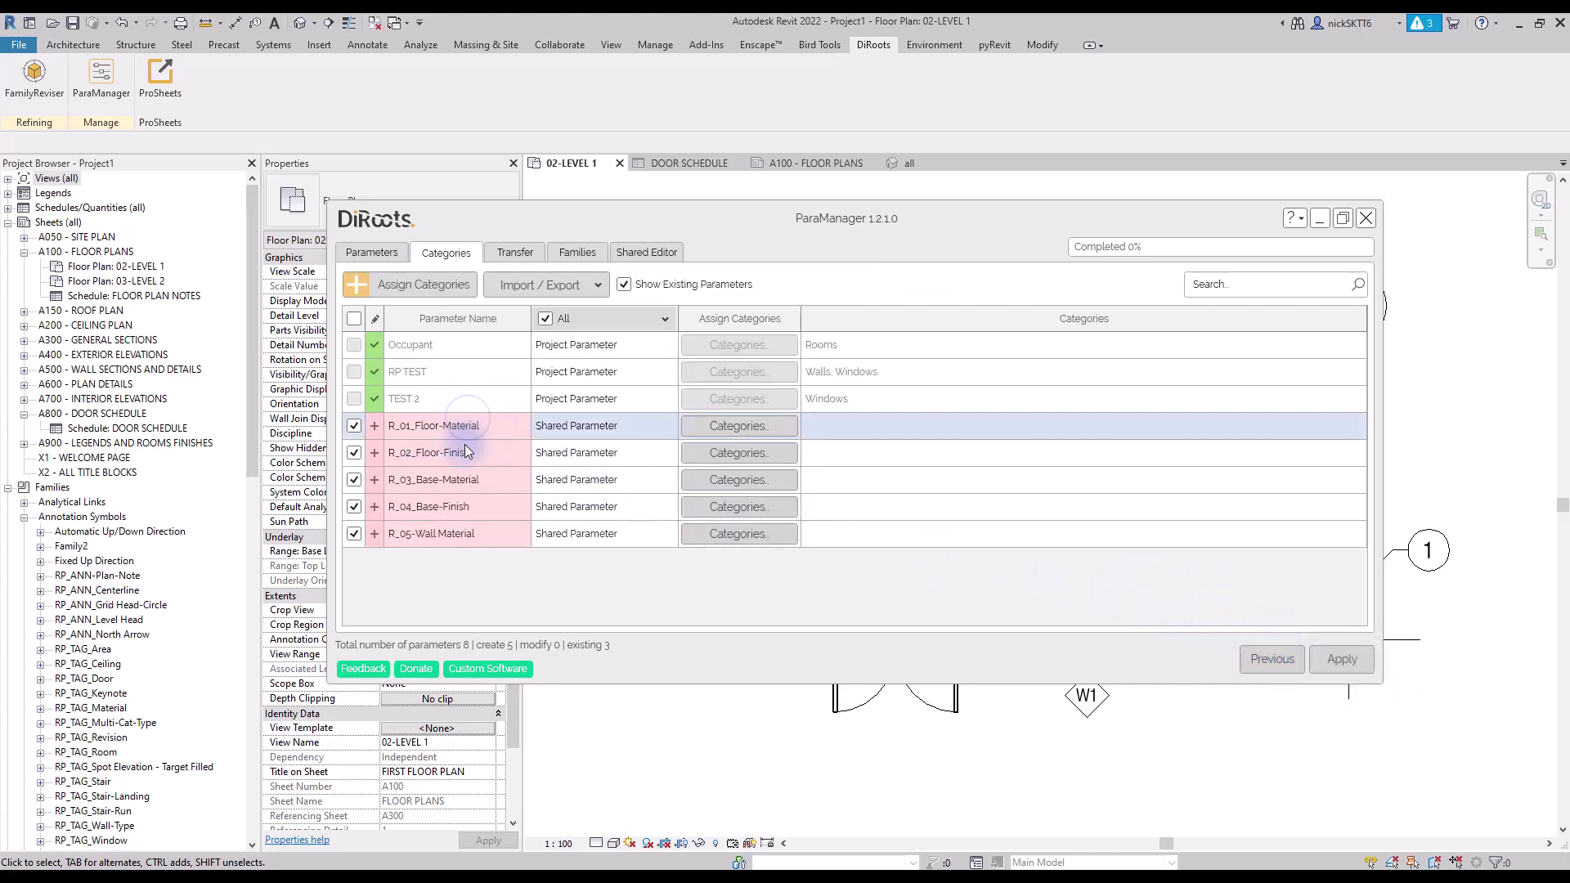
shift+click(468, 536)
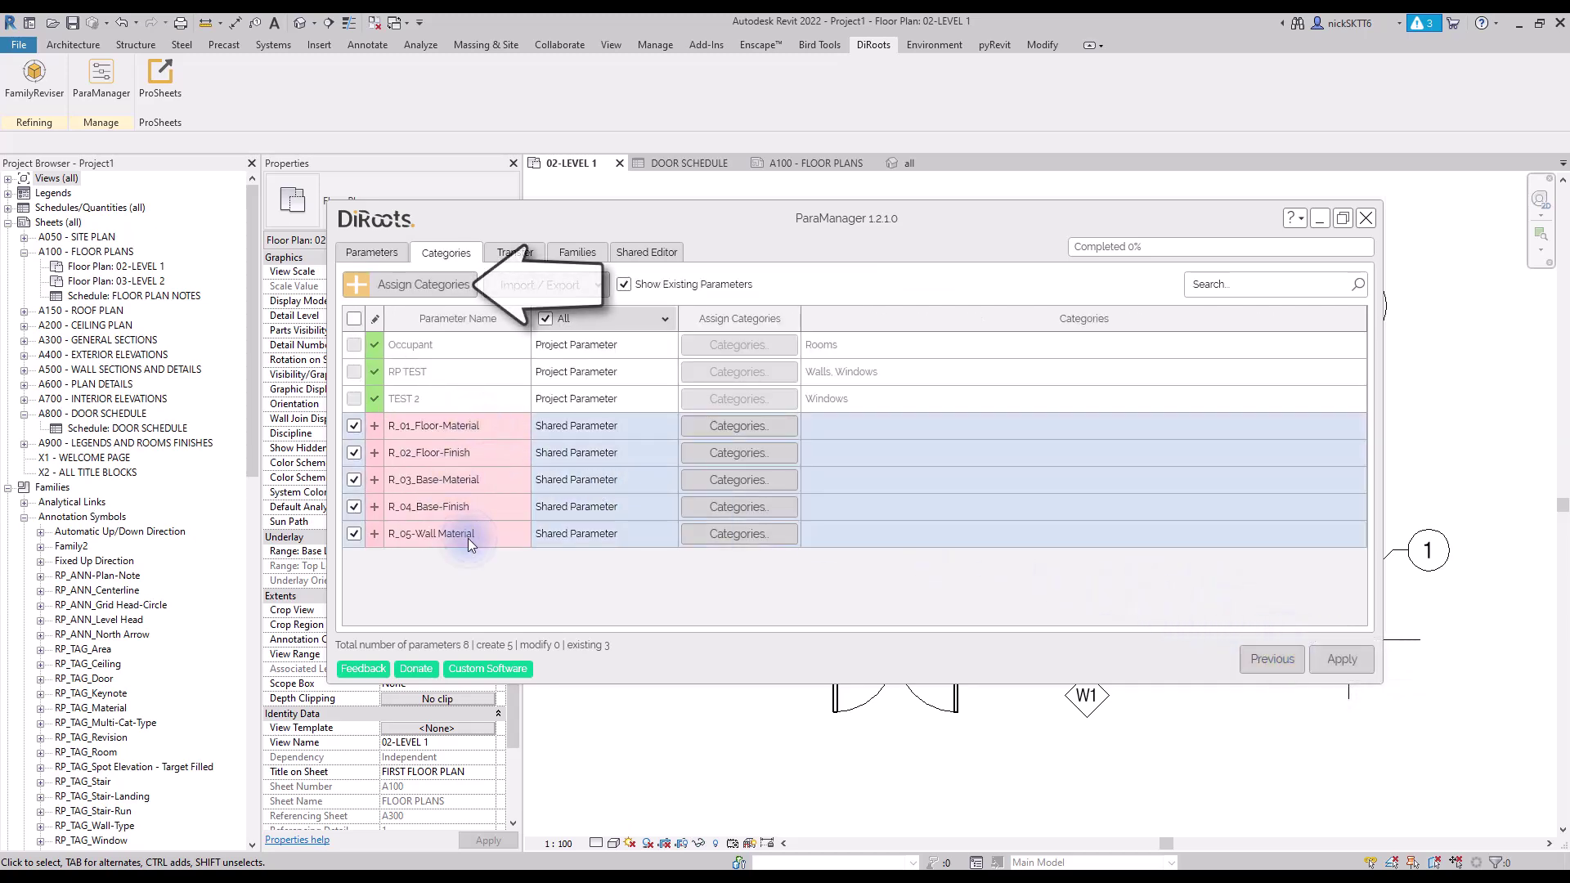
click(357, 288)
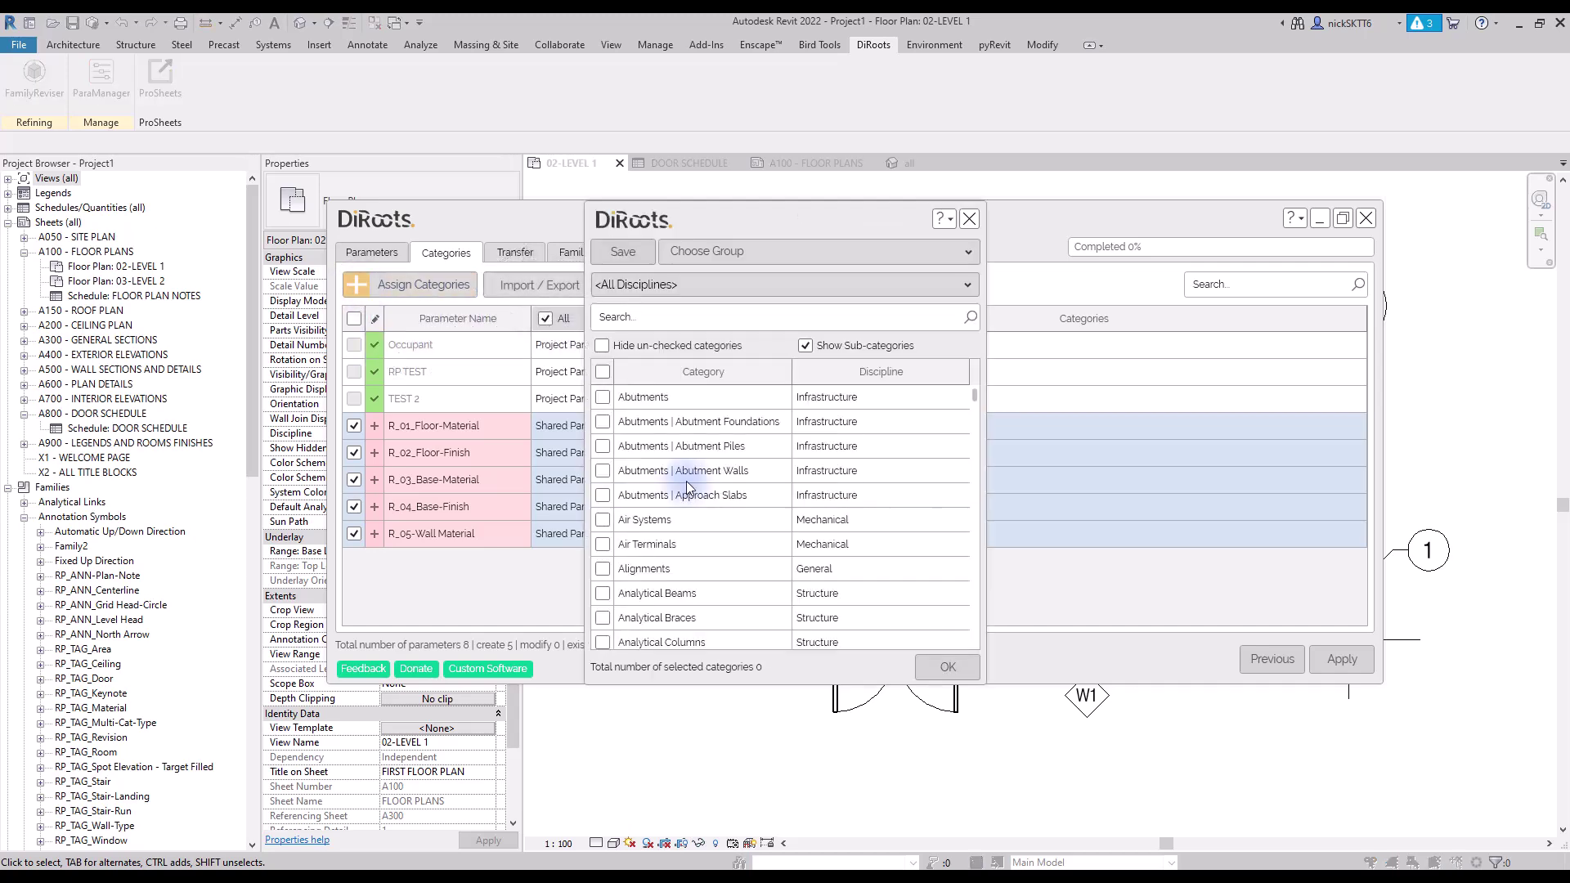
scroll(699, 455, down, 4)
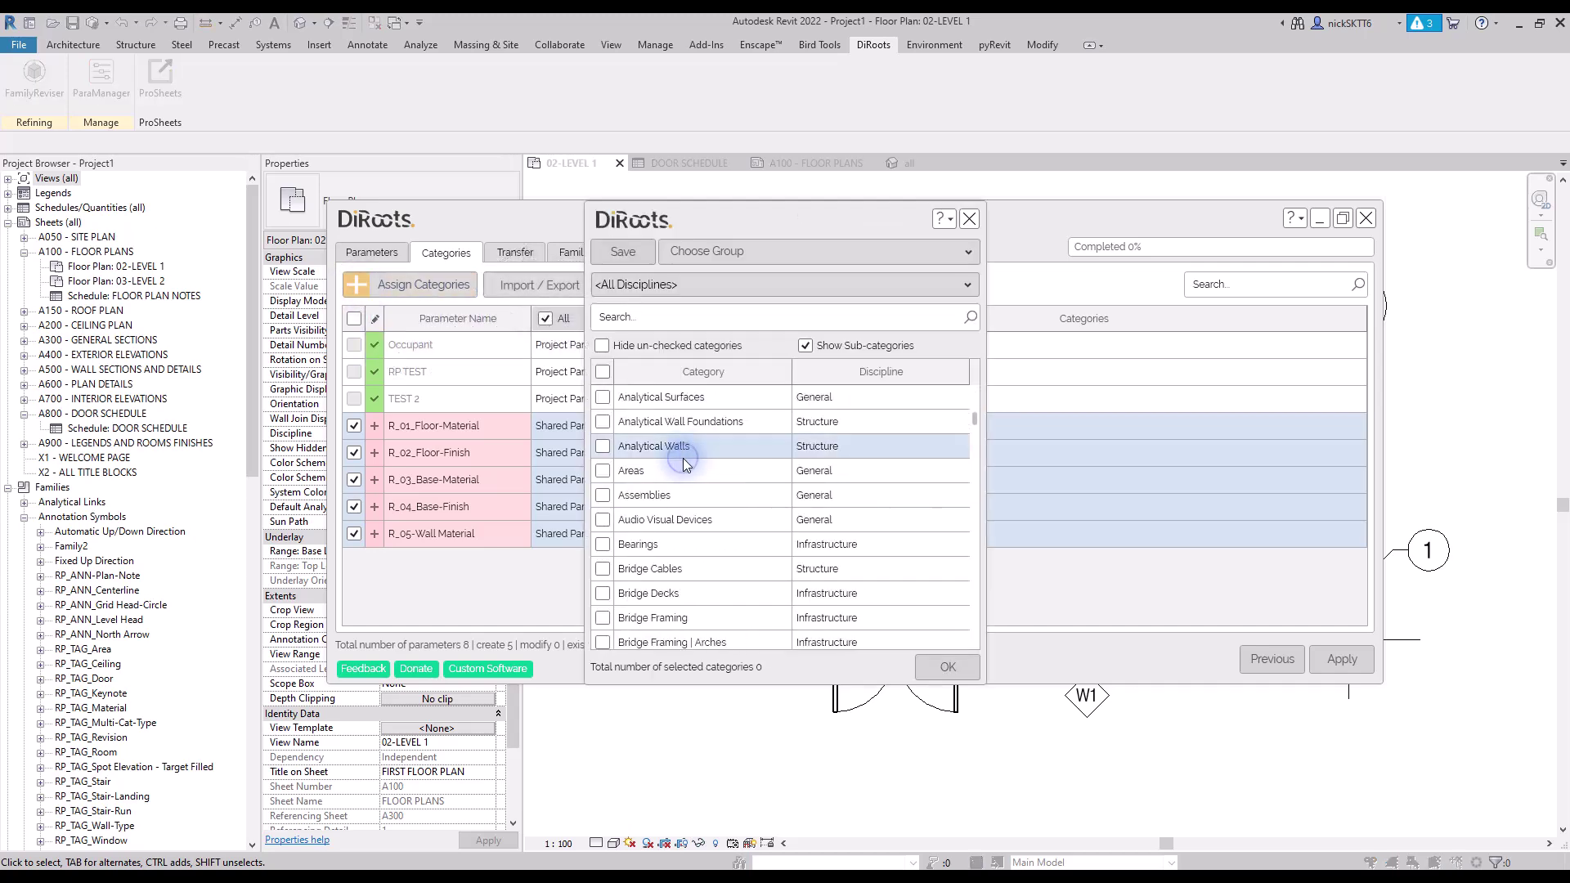
click(669, 319)
text(rooms)
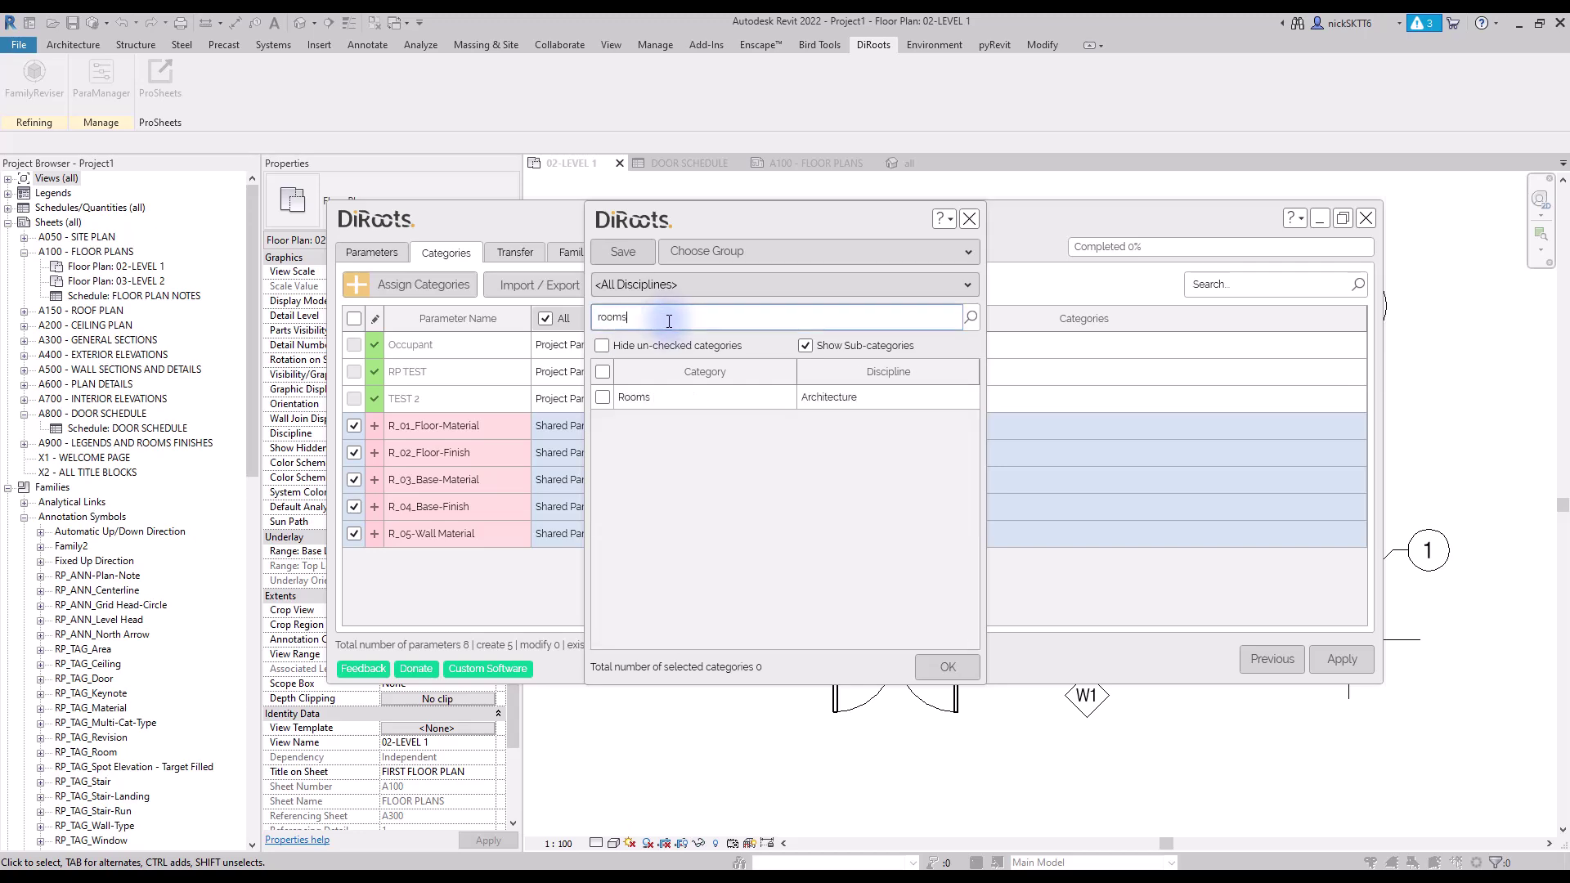
click(606, 398)
click(937, 666)
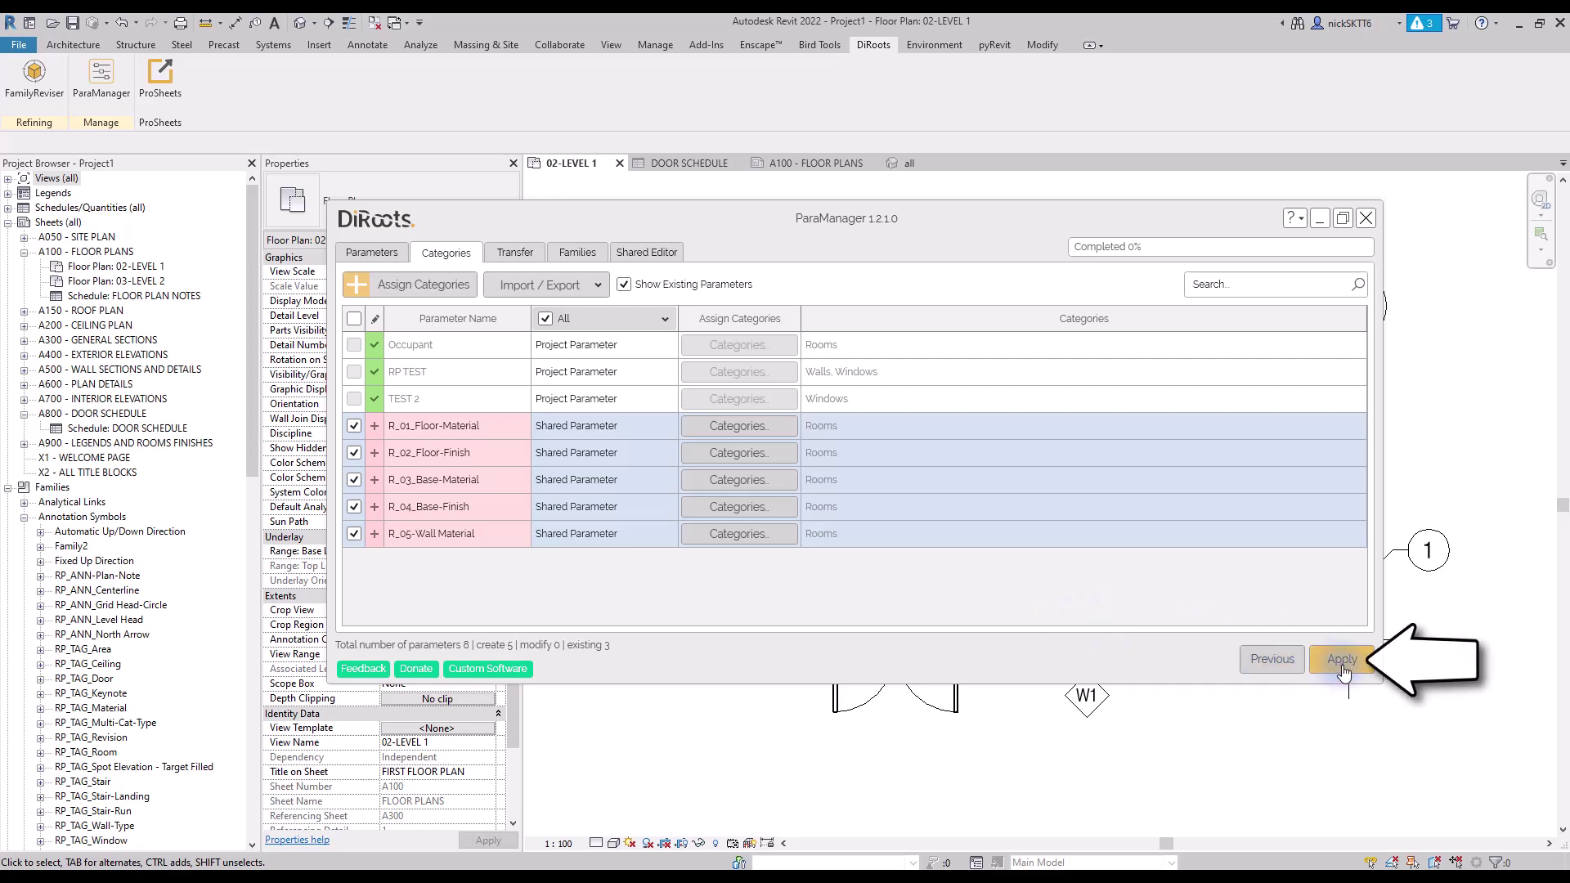
Apply the five parameters to the model and close ParaManager.
click(1344, 672)
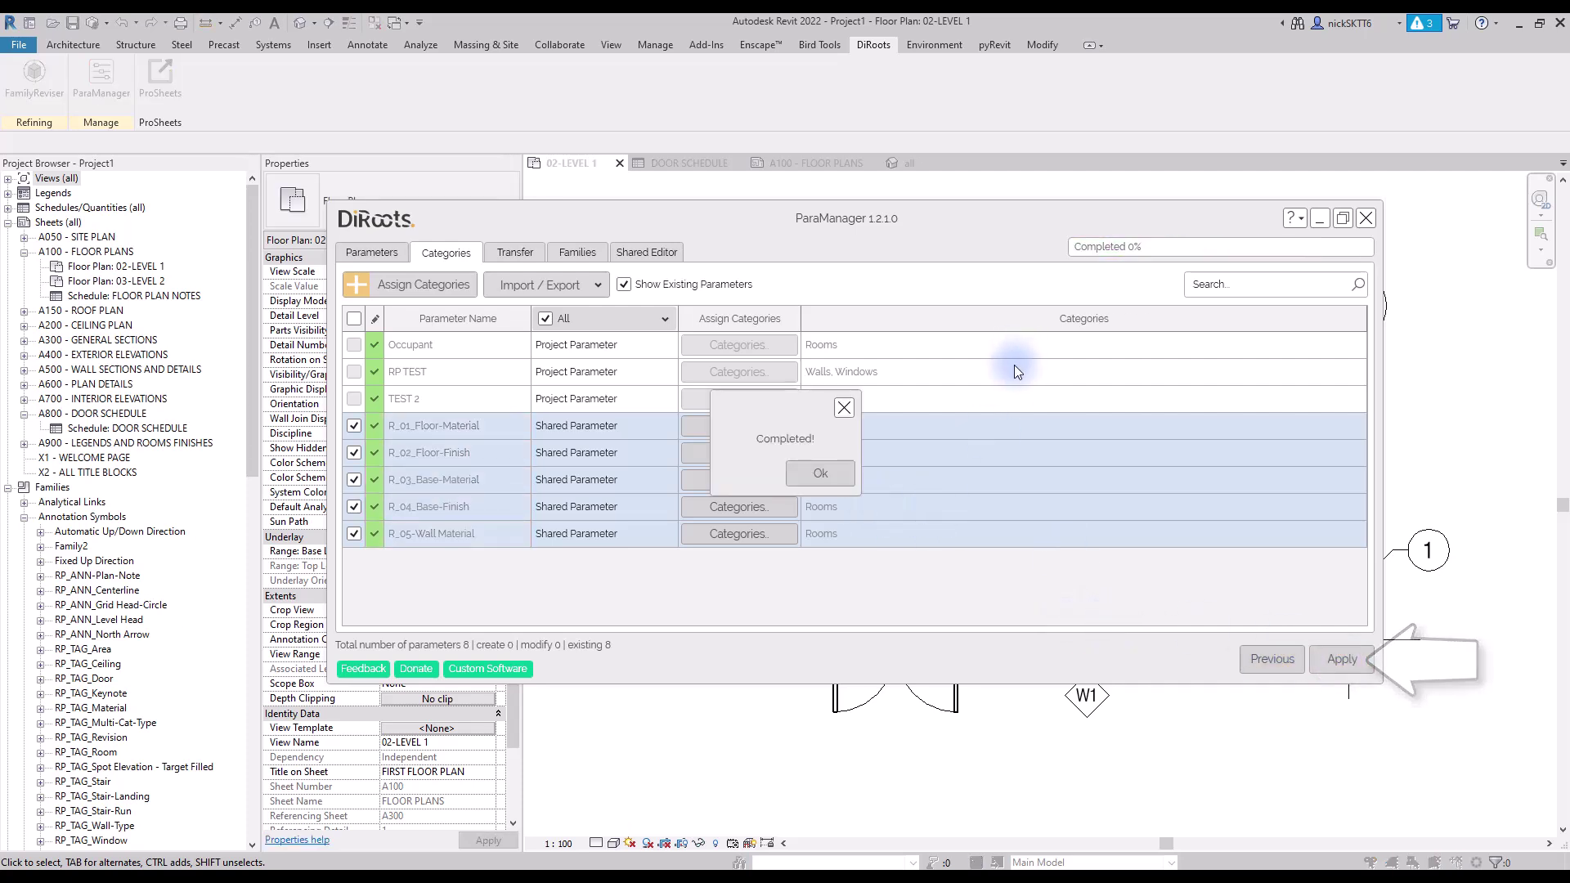
click(840, 476)
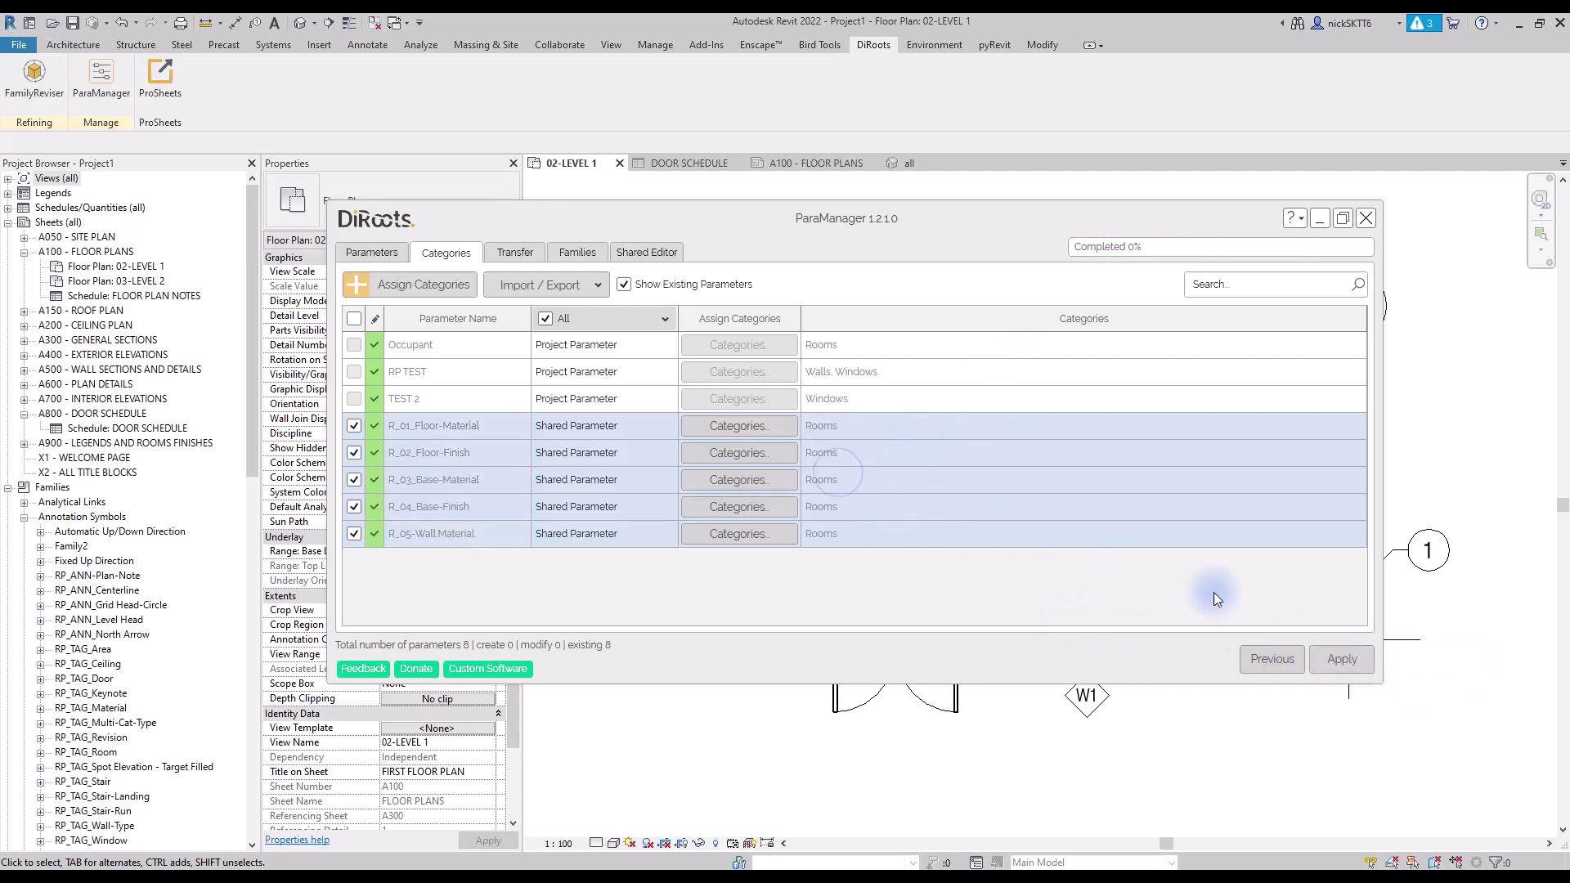
click(1366, 218)
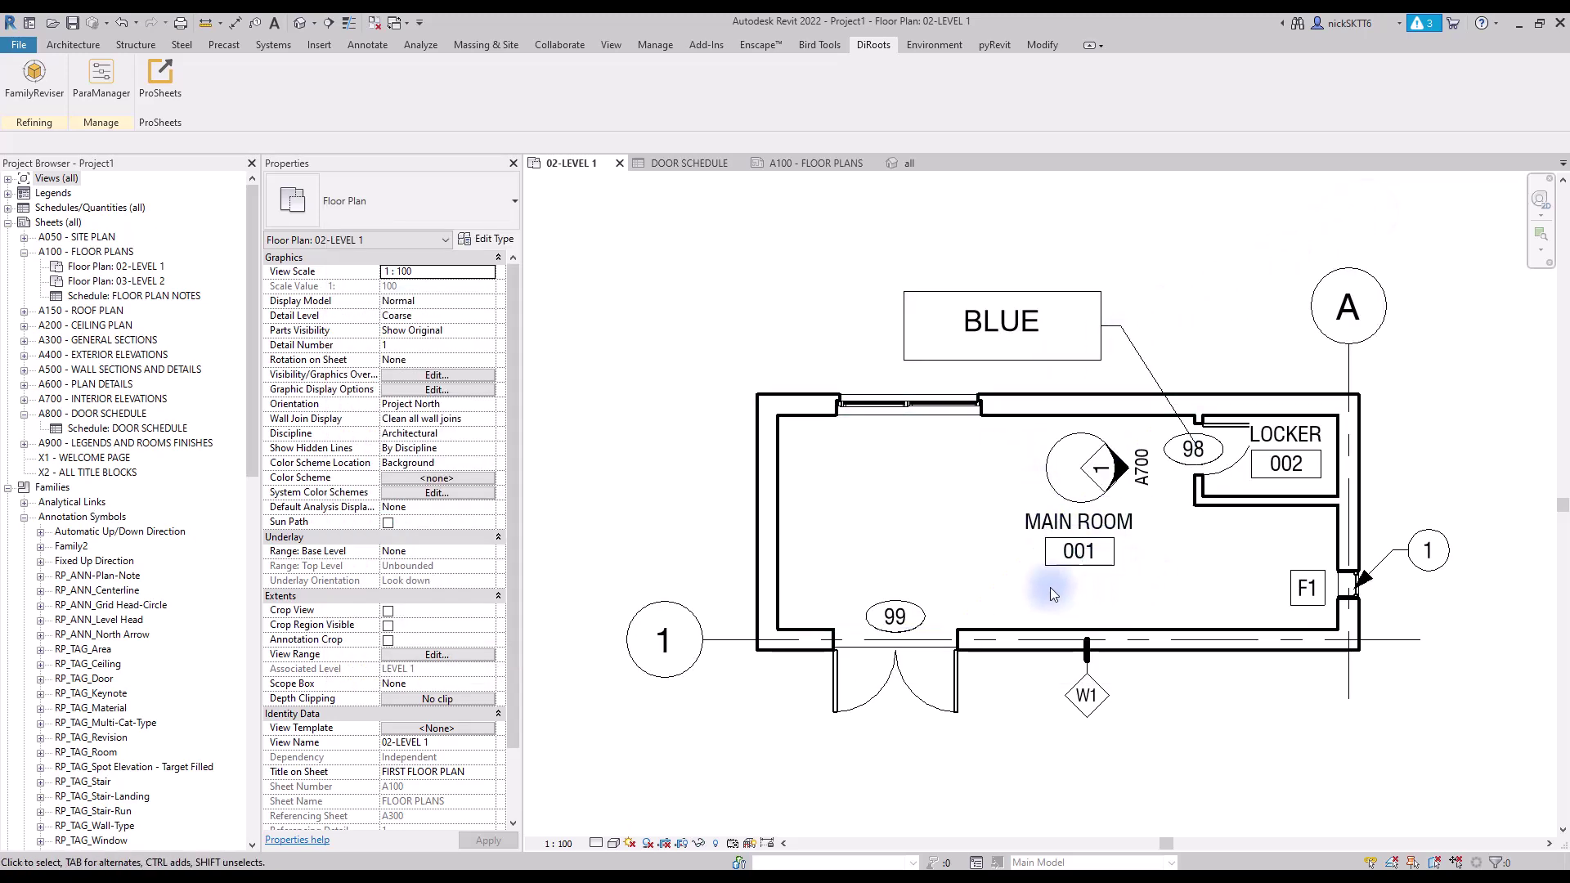
Select MAIN ROOM to check its five R_ Data parameters, then deselect it.
click(1002, 575)
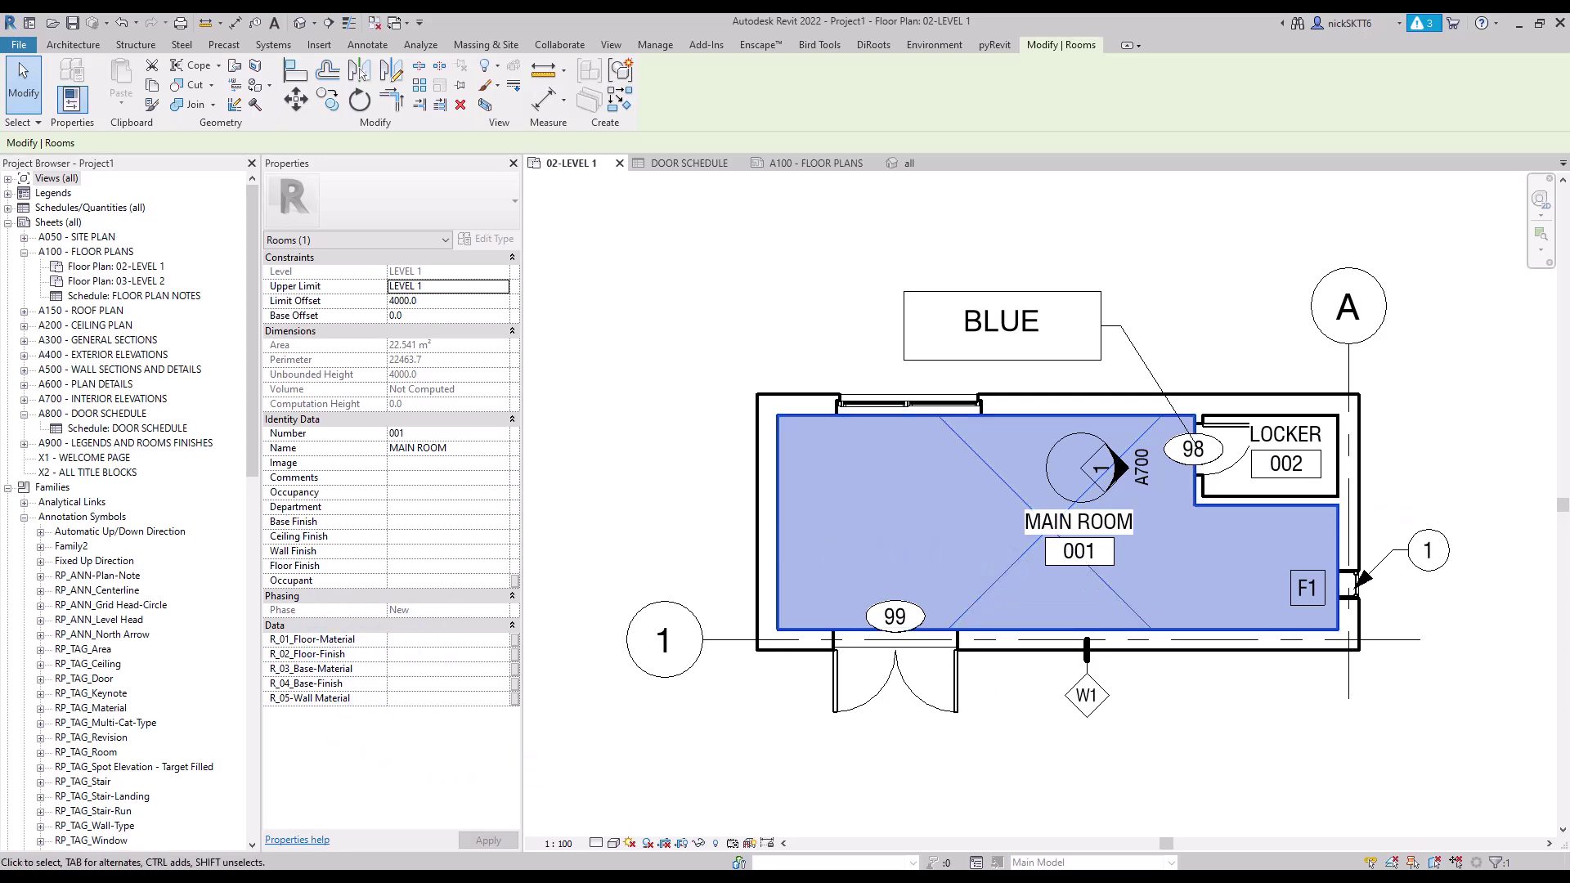
click(1160, 325)
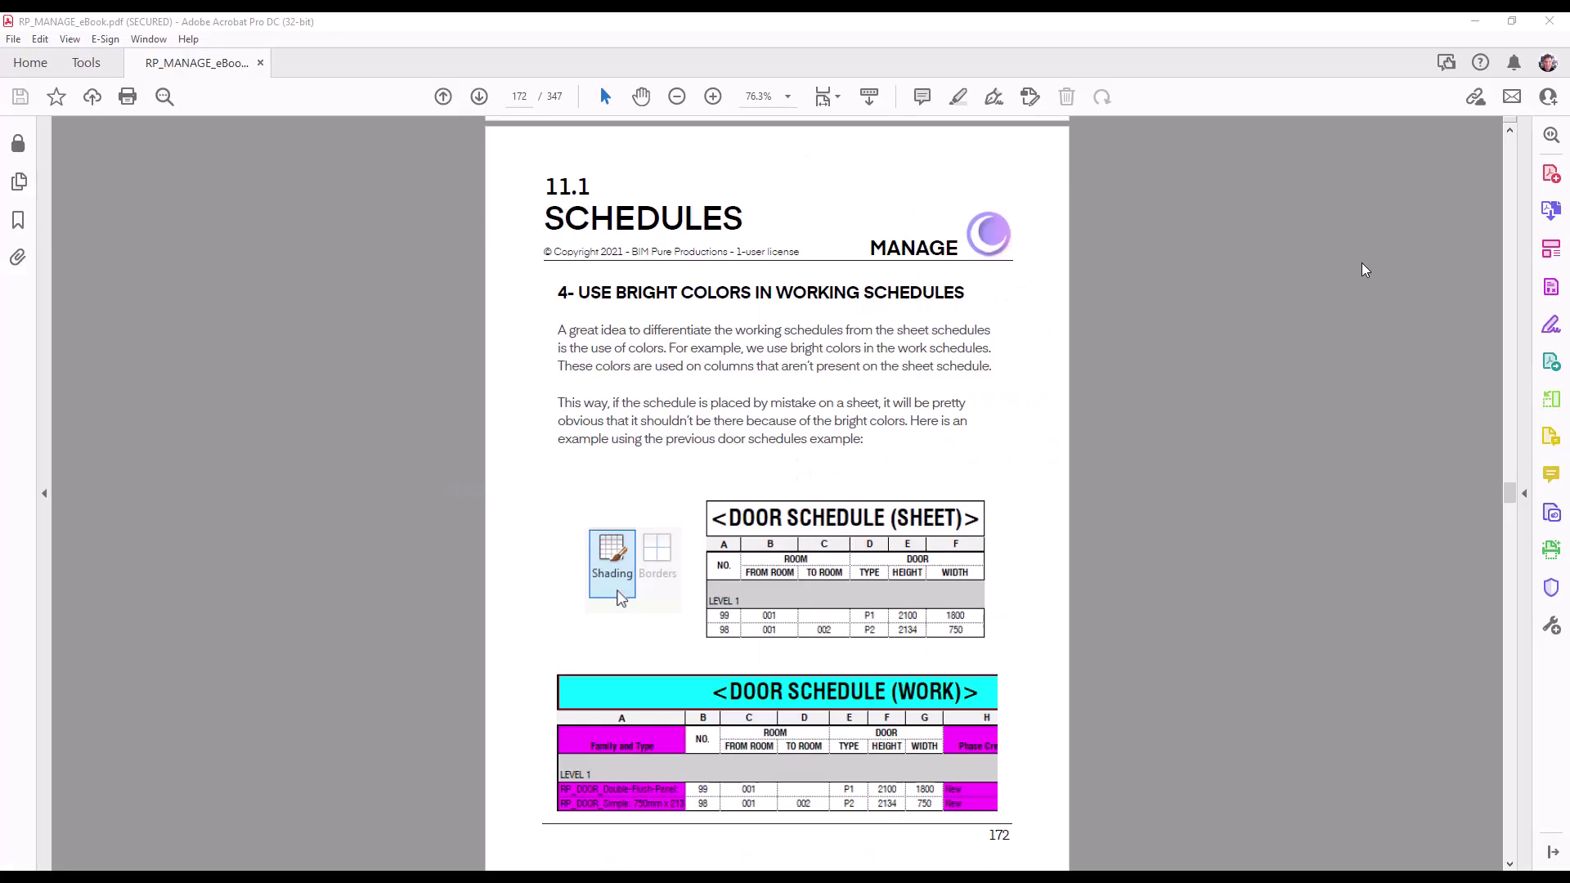
Page through the MANAGE eBook in Acrobat from page 173 to the Model Health tip on page 263.
click(1355, 266)
key(Right)
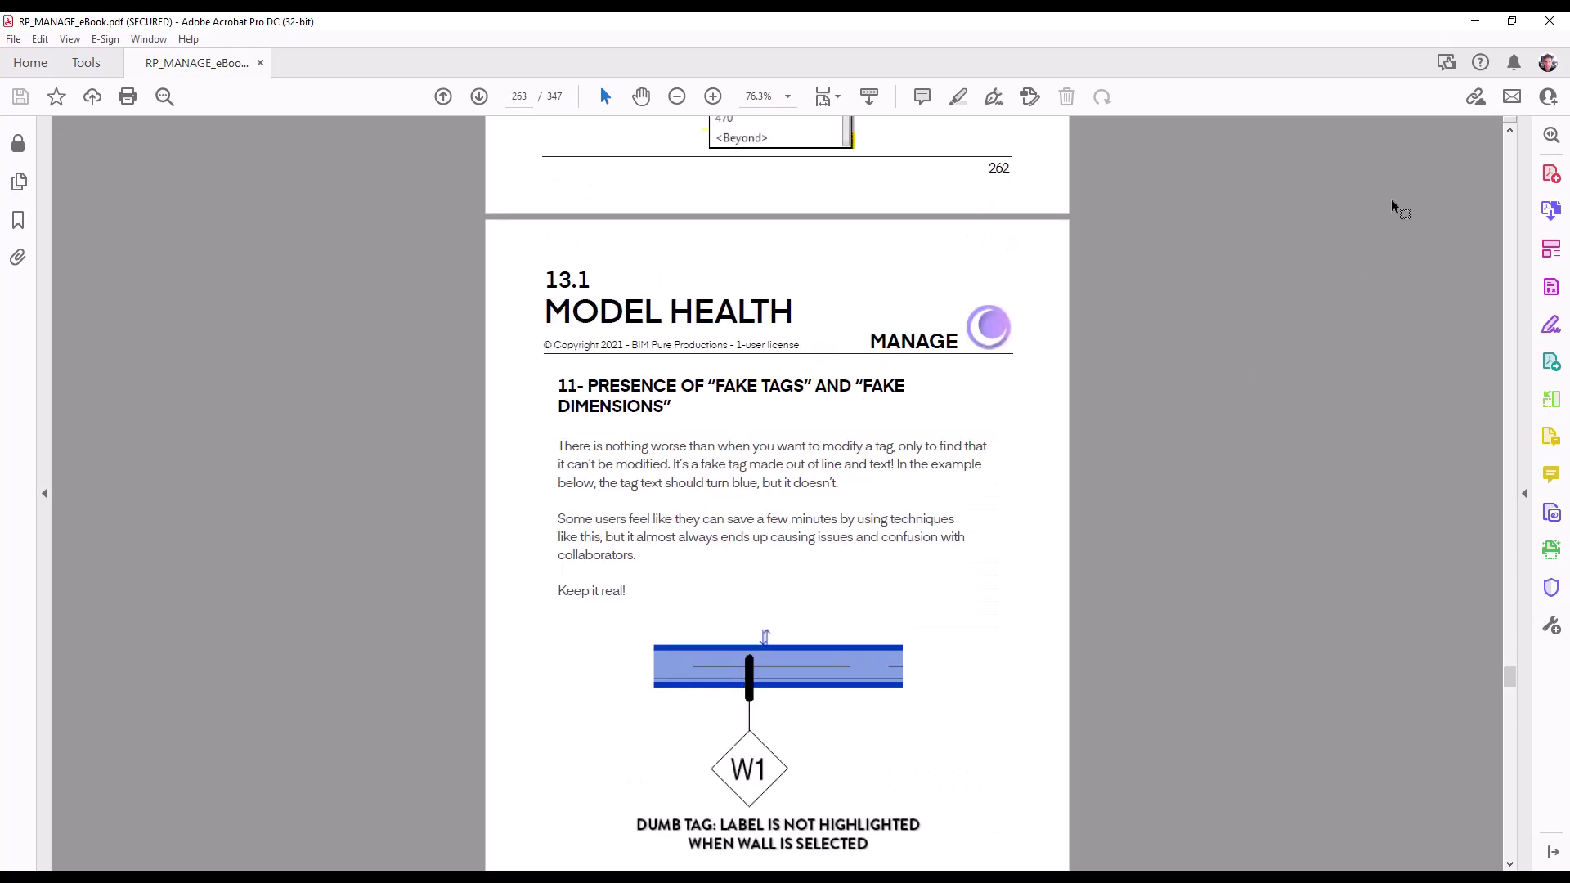
scroll(1400, 204, down, 2)
scroll(1296, 249, up, 1)
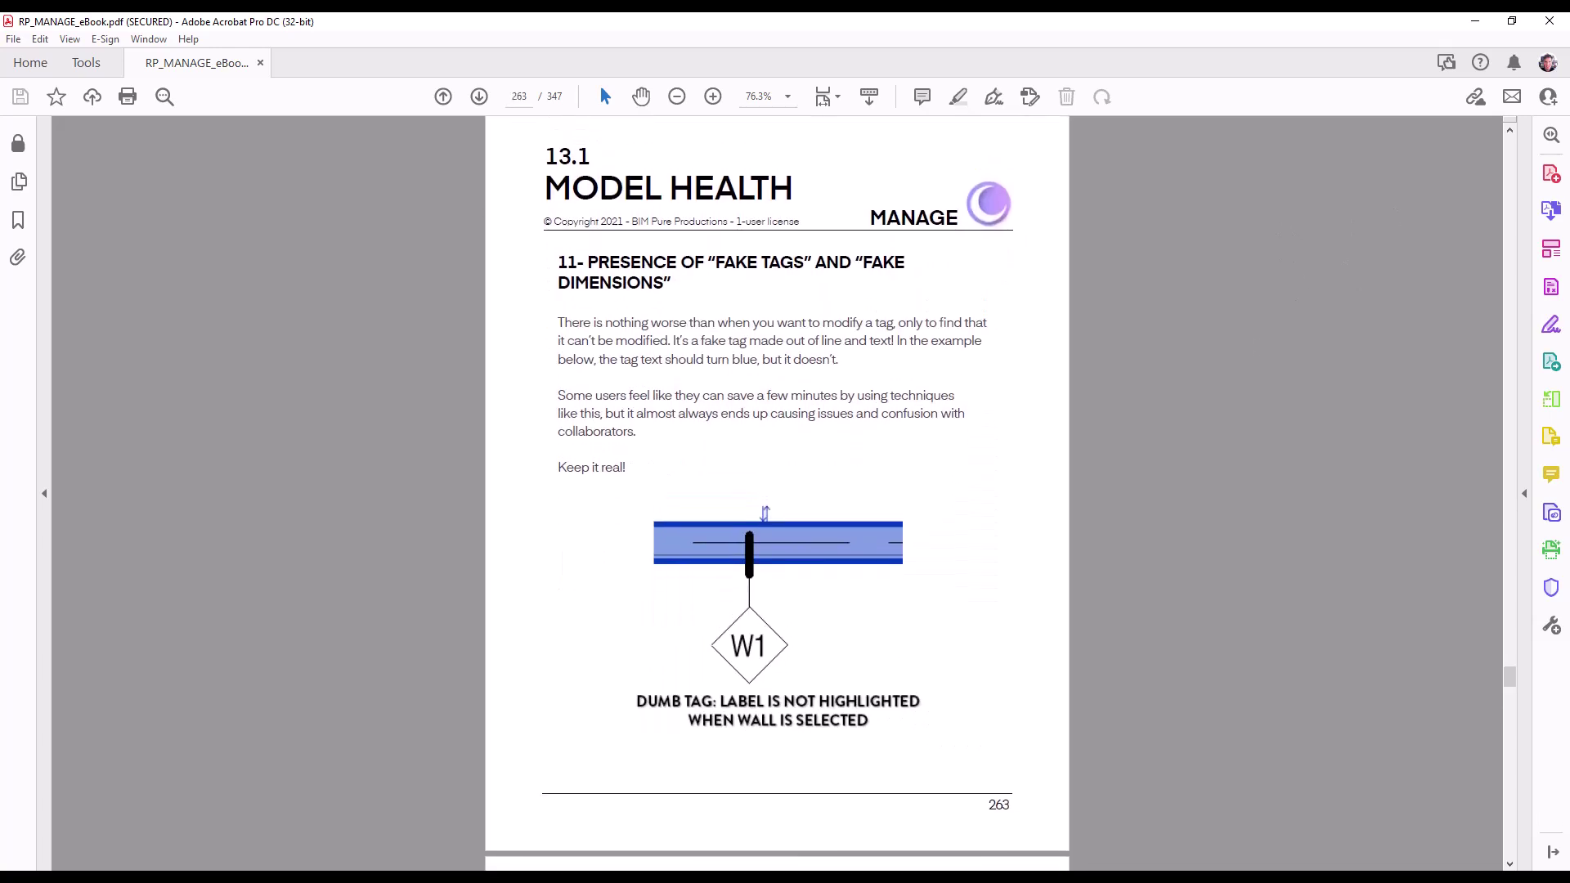